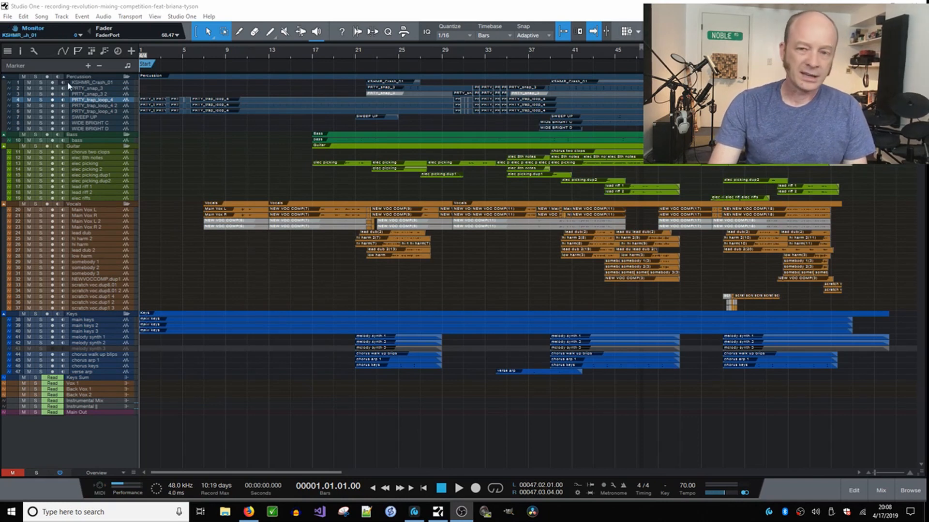
Step: Solo the Percussion folder track and switch the arrangement from overview height to small tracks
left_click(36, 77)
scroll(518, 122, "up", 2)
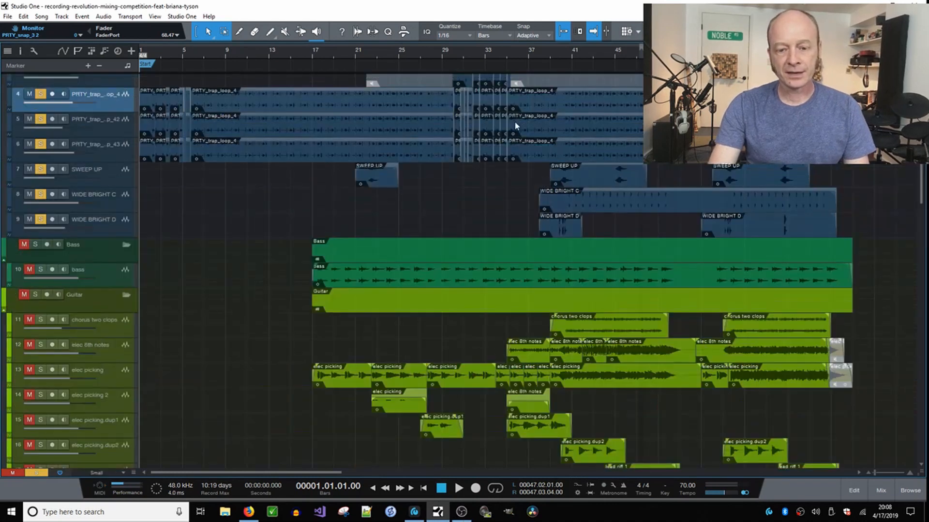
scroll(498, 130, "up", 2)
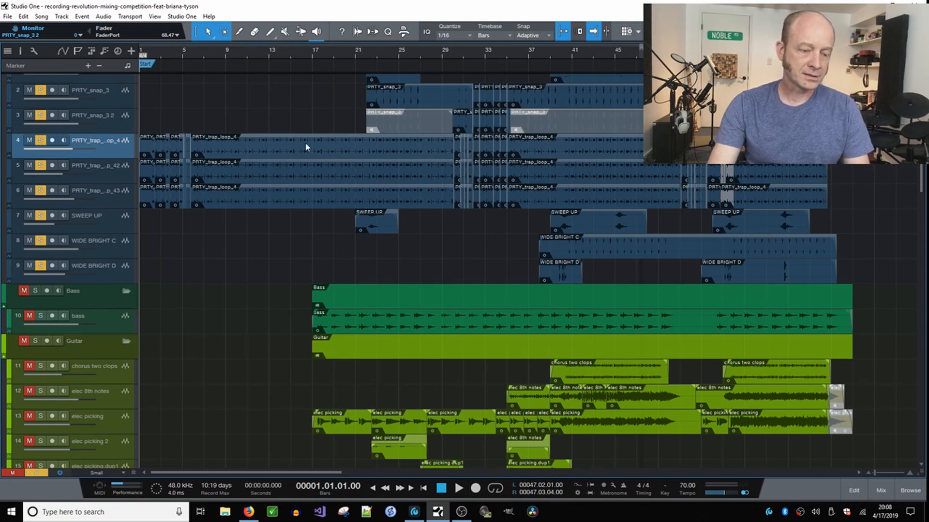
Step: Audition the three PRTY_trap_loop_4 tracks individually around bar 15 with the Listen tool
left_click(293, 179)
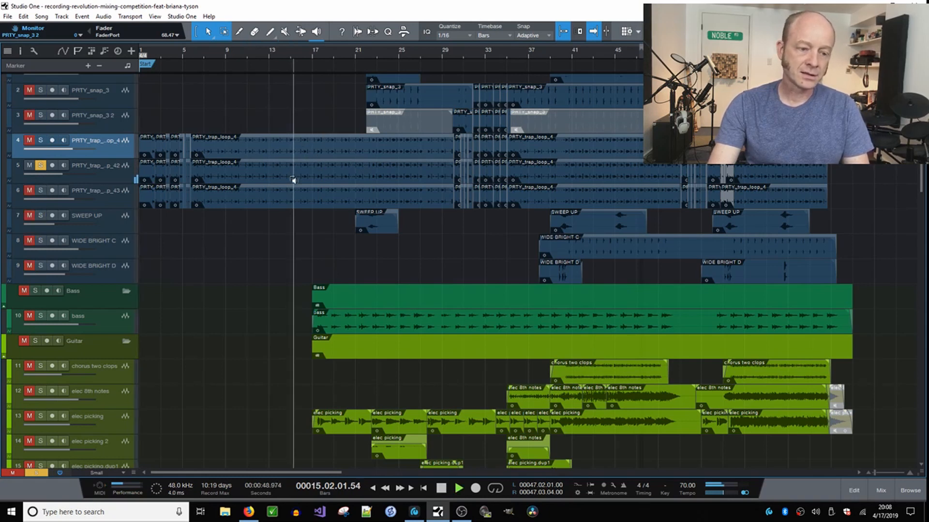
left_click(291, 153)
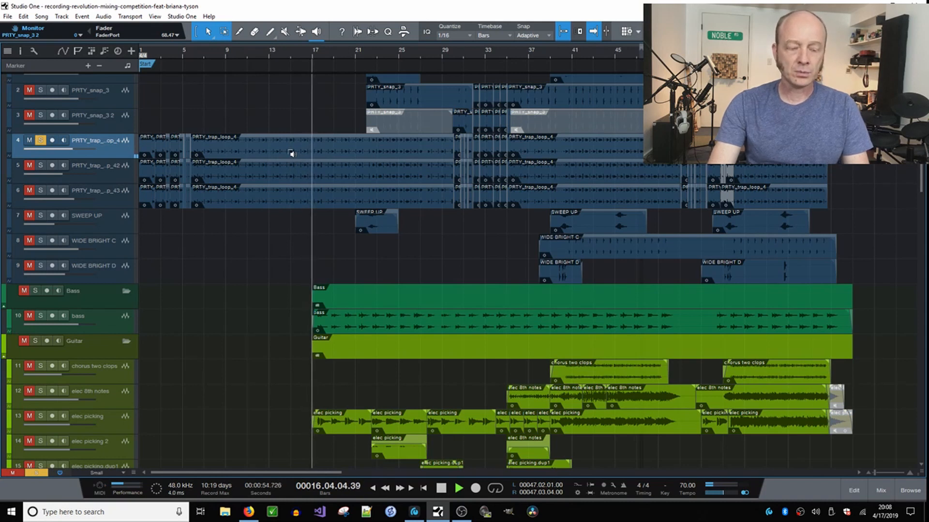
key("space")
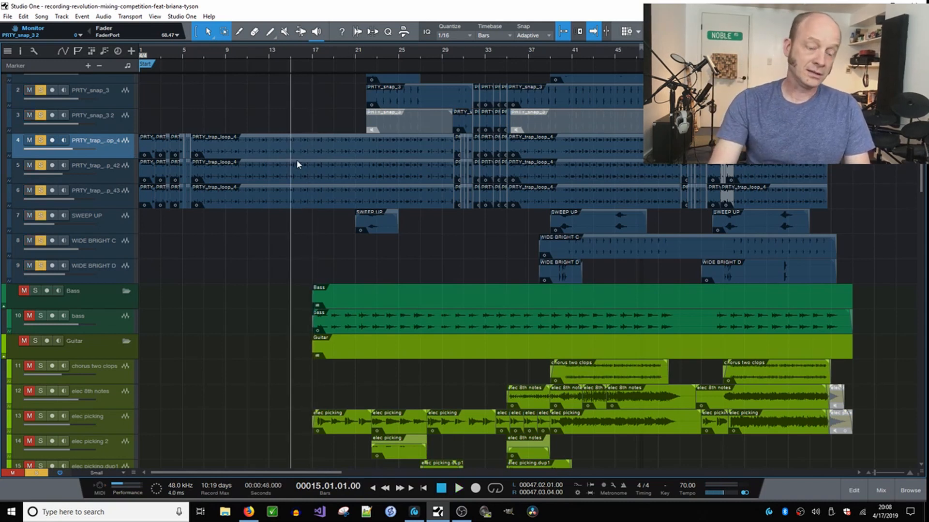
left_click(279, 180)
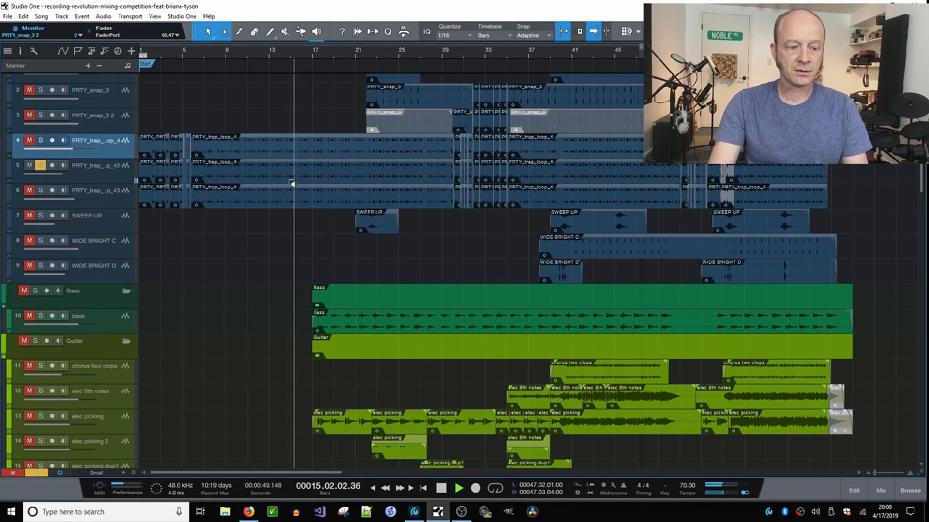
left_click(292, 205)
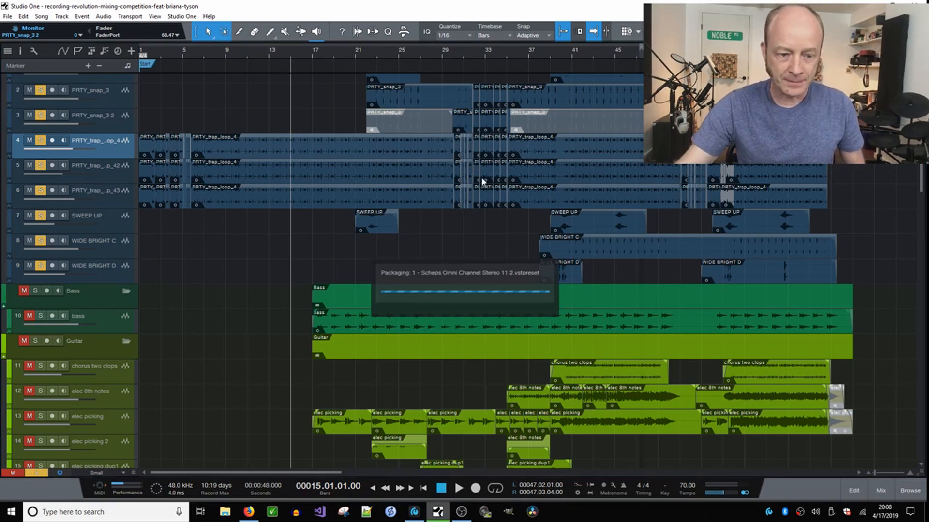
Step: Play the soloed percussion from about bar 29.3 through the chopped trap loop events to about bar 32.3
scroll(503, 177, "up", 6)
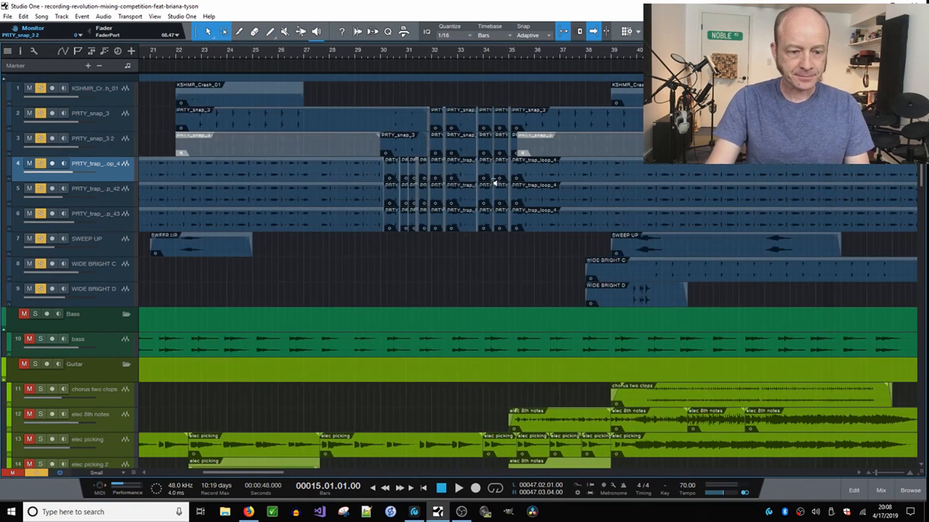
scroll(302, 218, "left", 2)
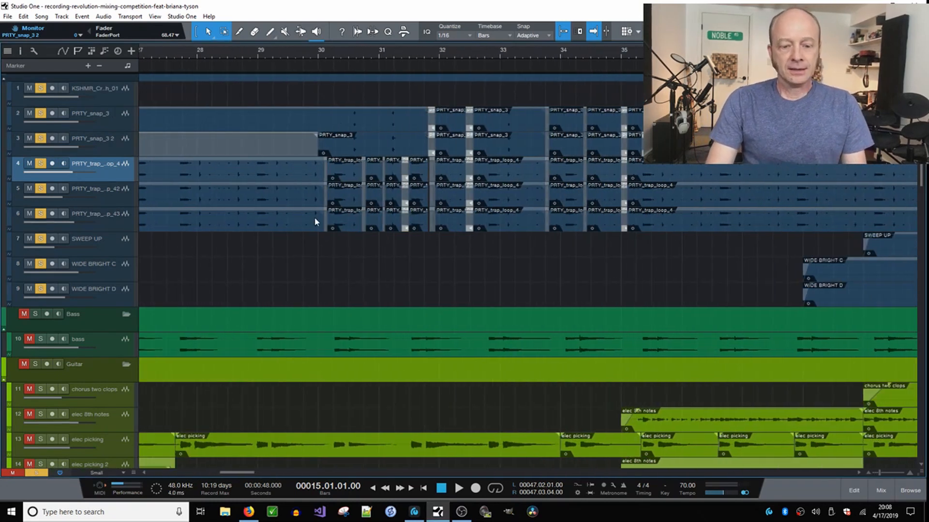
left_click(297, 53)
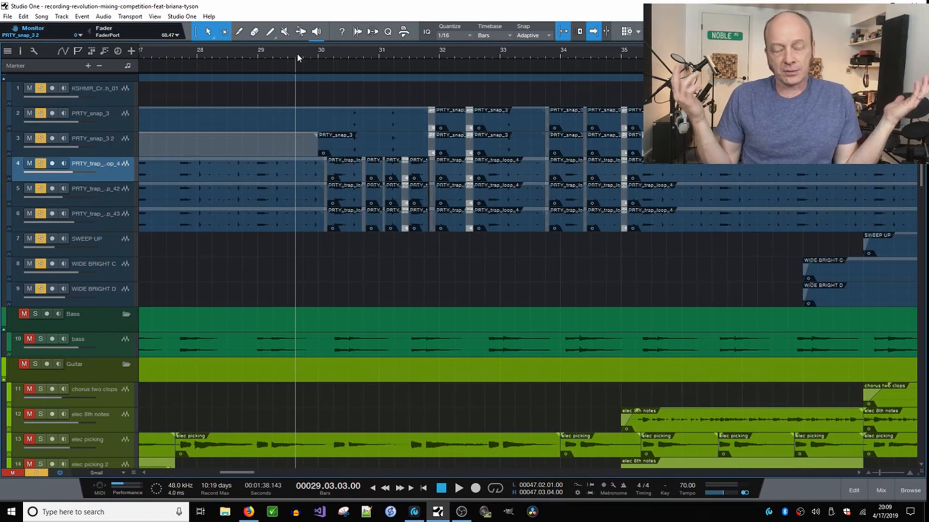
key("space")
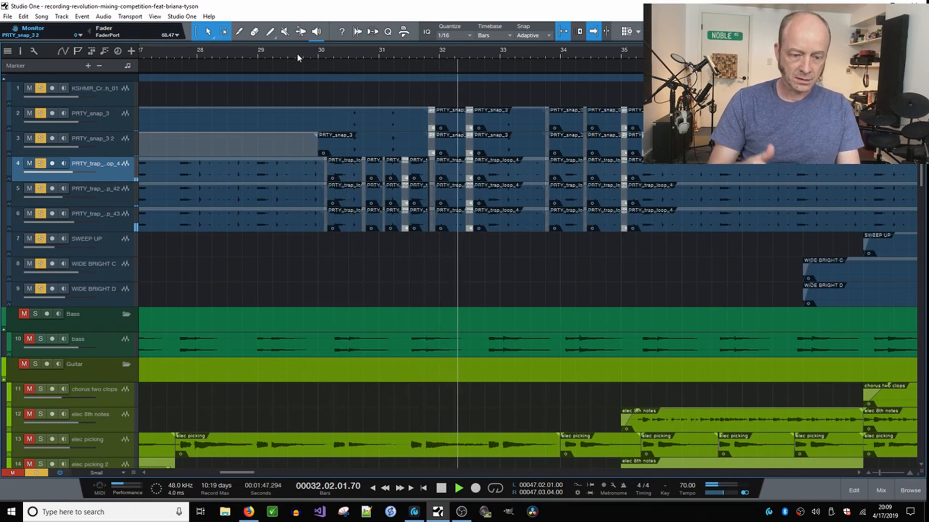
key("space")
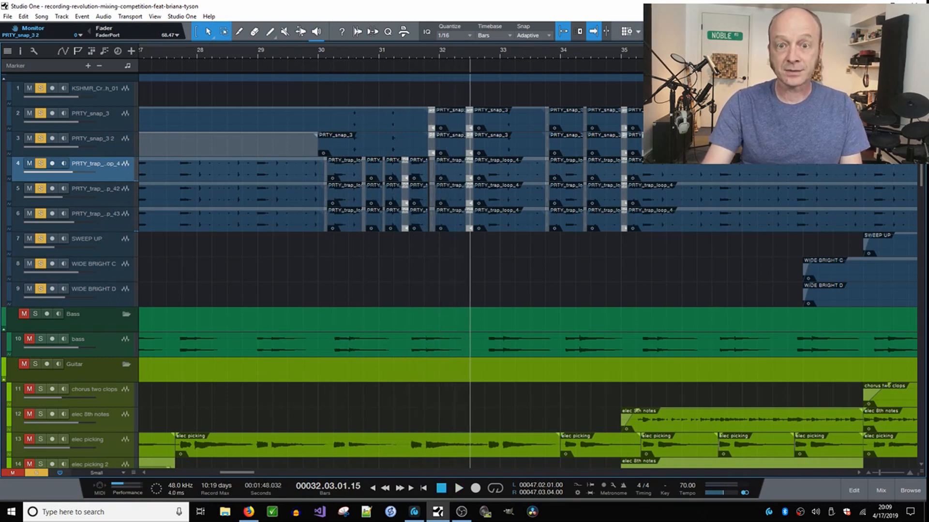
Step: Remove the solo from the Percussion folder track and bring the bass and guitar tracks into view
scroll(132, 215, "up", 1)
left_click(35, 81)
scroll(121, 194, "down", 3)
scroll(303, 279, "down", 4)
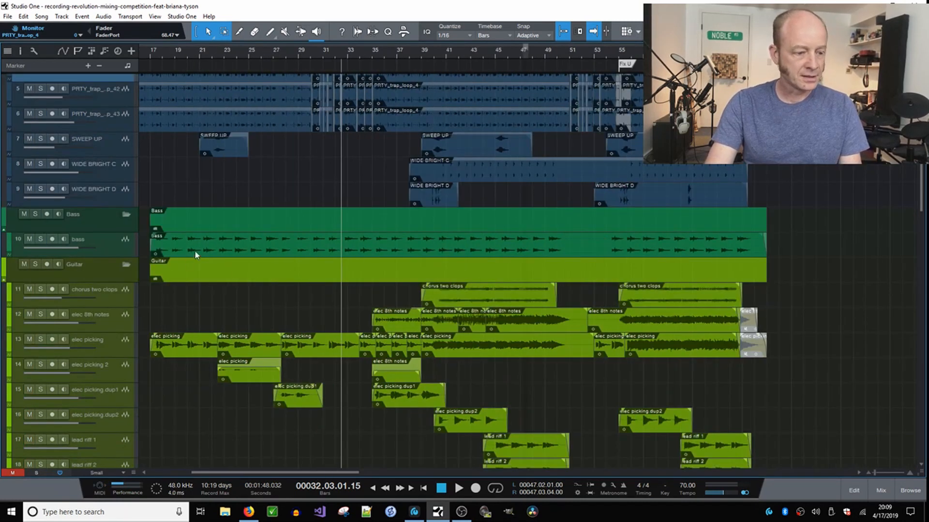
Step: Audition the bass track from about bar 22.3, and show its channel and event settings in the inspector
left_click(221, 254)
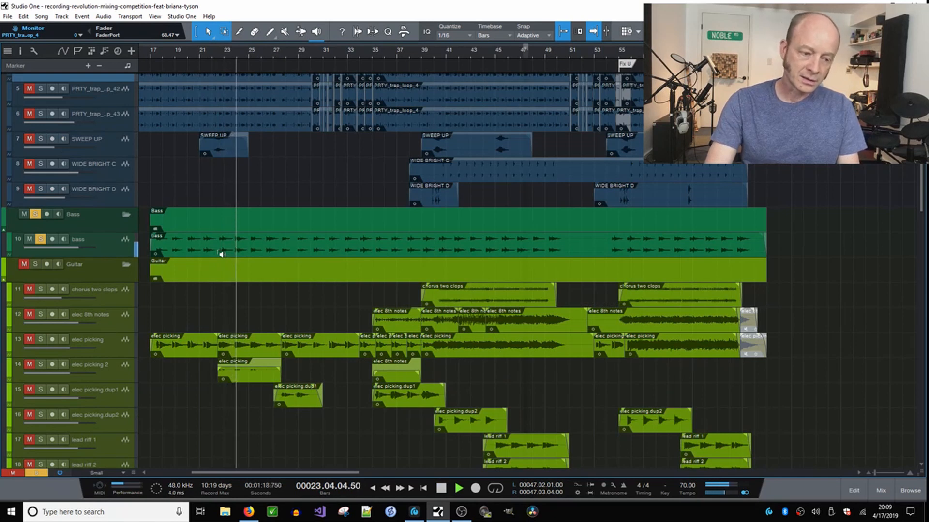
left_click(119, 255)
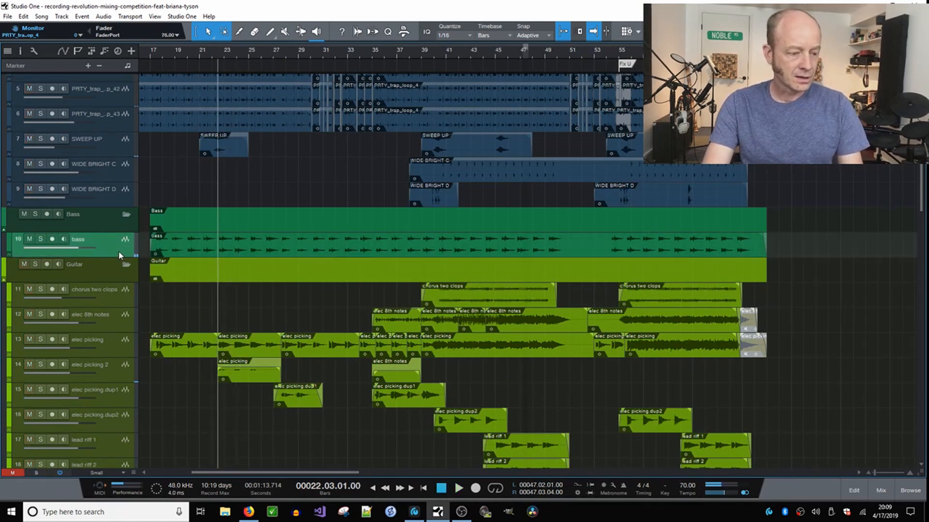
key("F4")
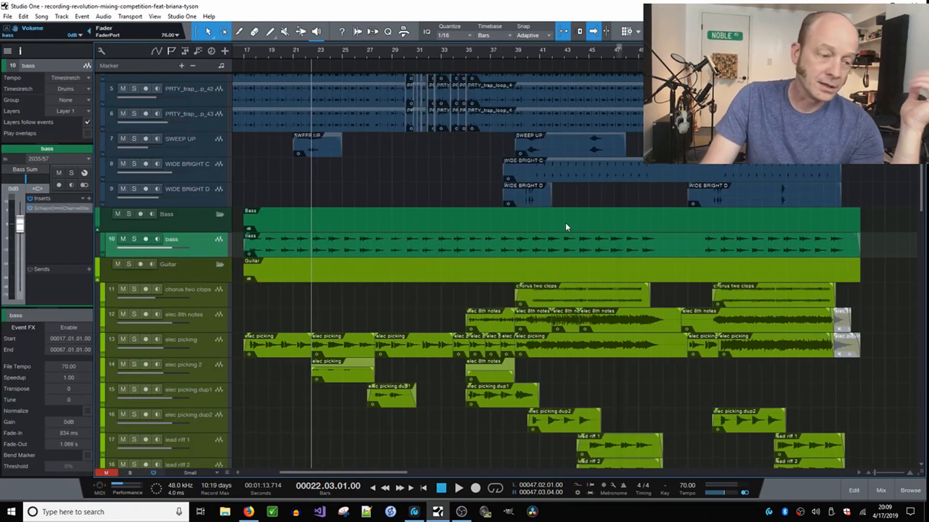
Step: Examine how the percussion, bass, guitar and vocal tracks are laid out across the arrangement
scroll(643, 255, "up", 5)
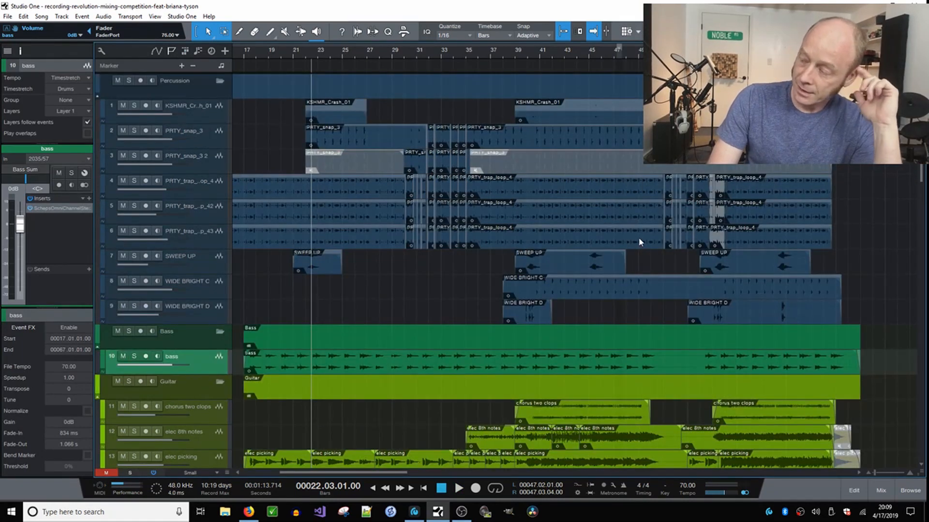
scroll(638, 242, "down", 2)
scroll(638, 242, "down", 5)
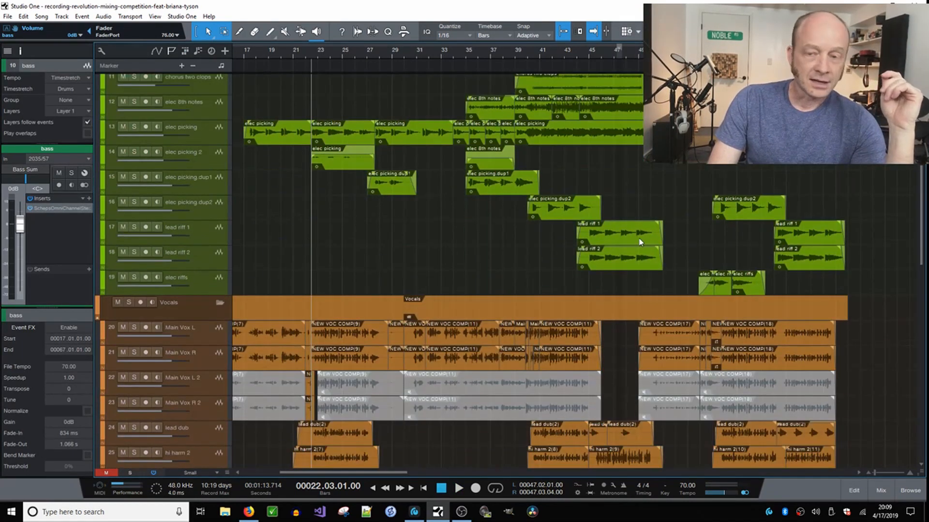
scroll(639, 242, "up", 7)
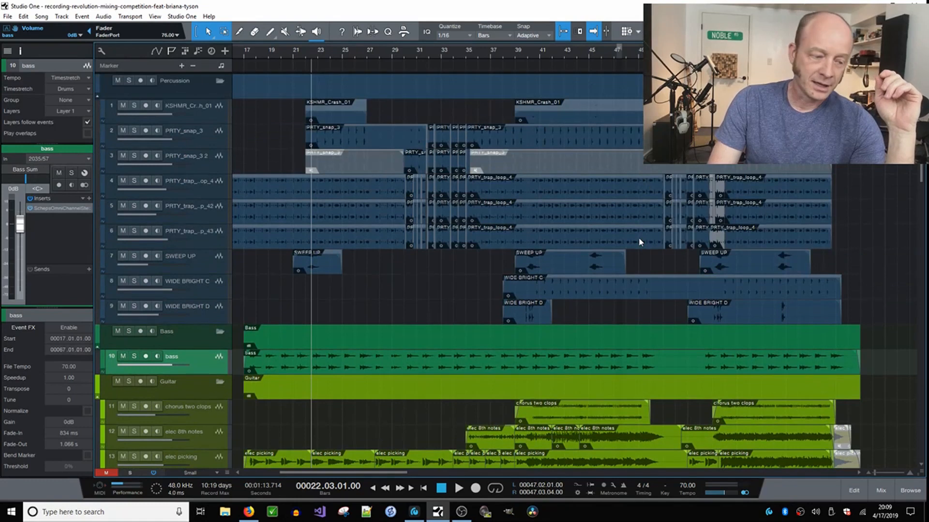
scroll(639, 242, "down", 9)
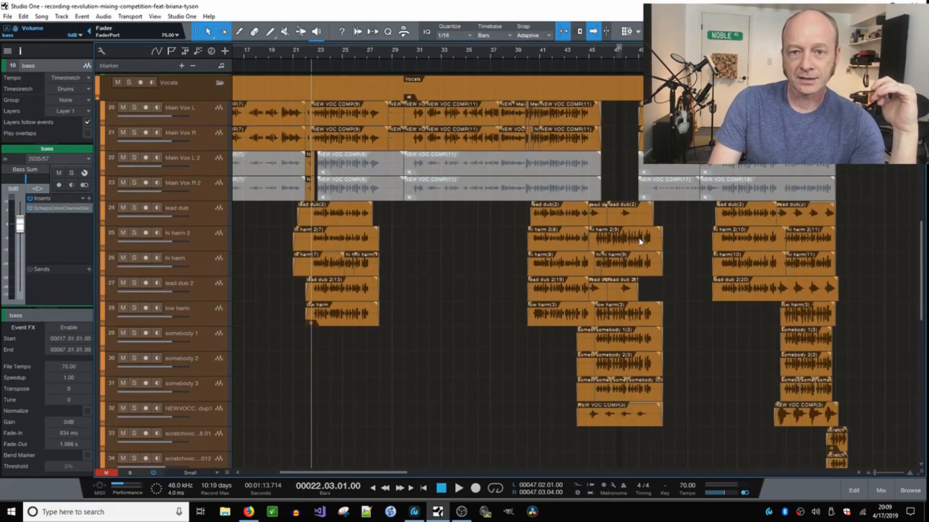
scroll(640, 241, "up", 9)
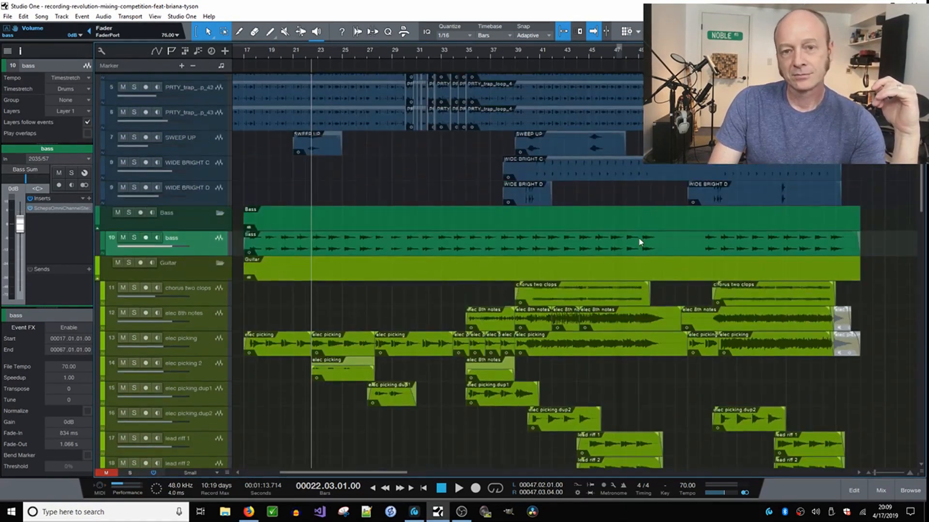
scroll(640, 242, "up", 1)
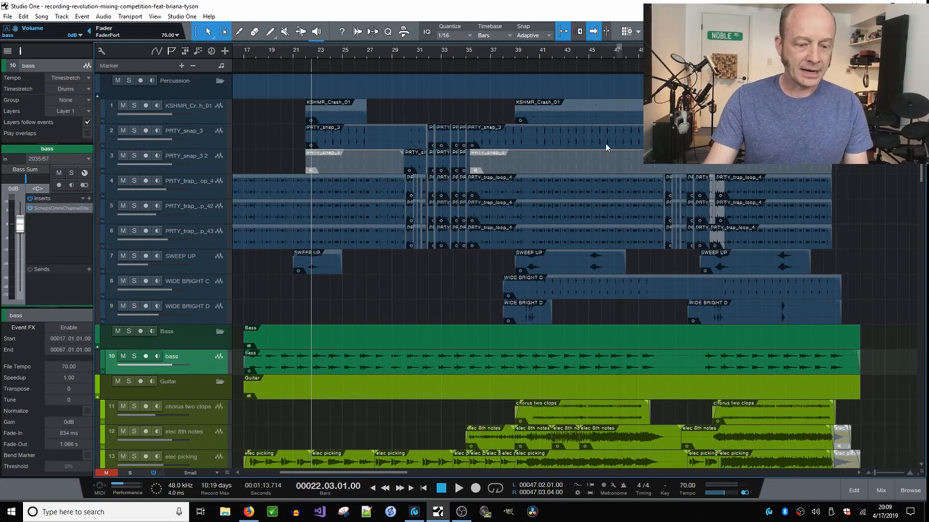
scroll(502, 233, "down", 2)
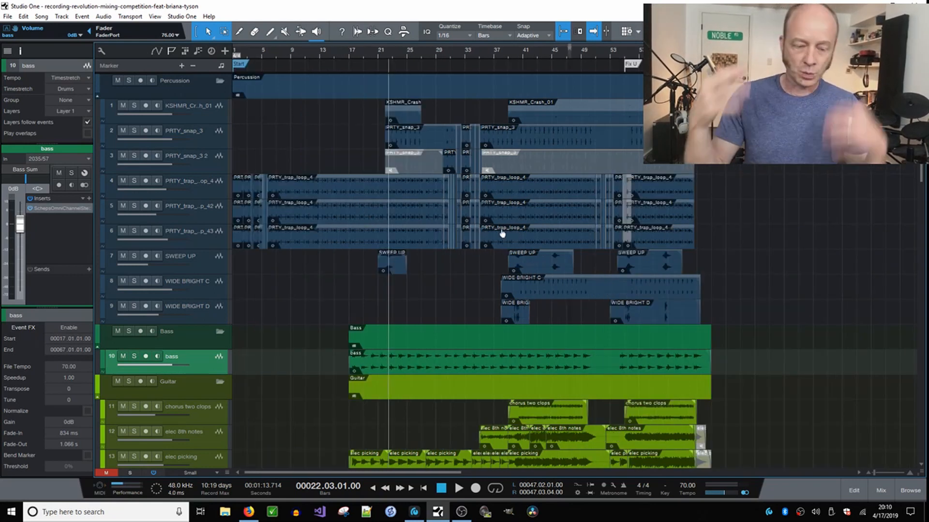
Step: Open the bass track's Scheps Omni Channel insert, check its VCA and OPT compressor modes, and close it
left_click(65, 210)
left_click_drag(257, 49, 549, 103)
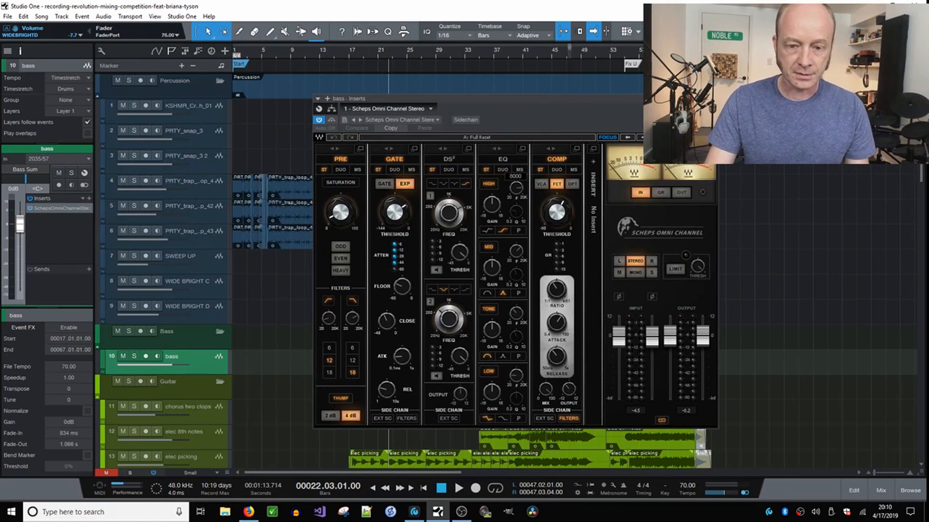
left_click(541, 185)
left_click(571, 186)
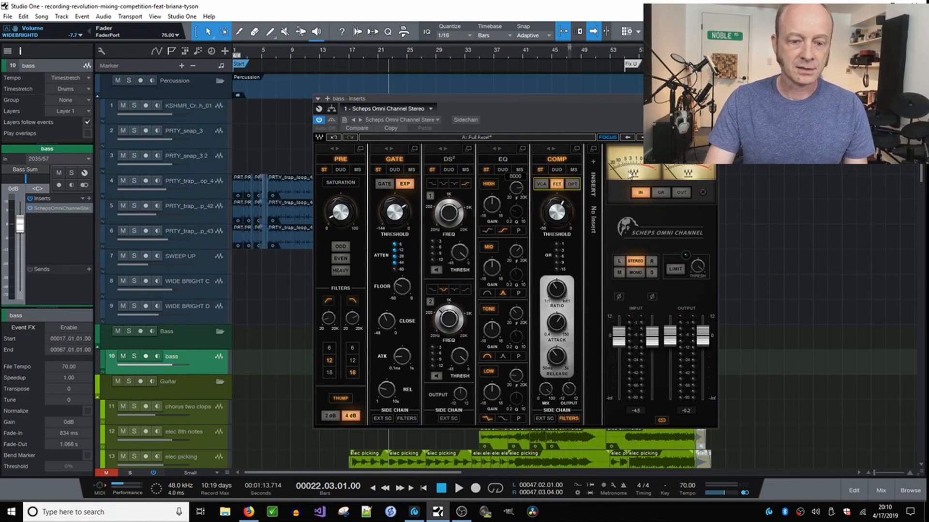
left_click(712, 99)
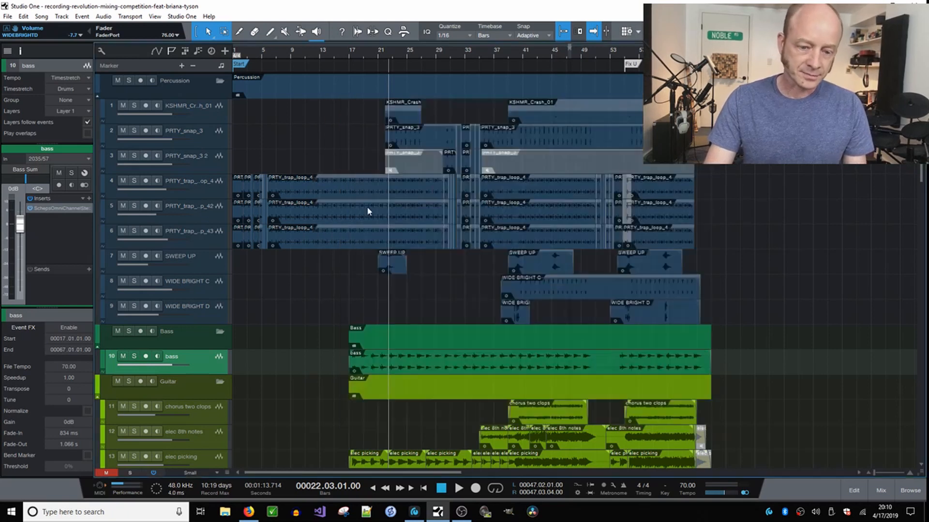
Step: Review the bass track's Scheps Omni Channel insert beside the arrangement, move the playback position to bar 18, and close the plug-in
scroll(411, 254, "down", 2)
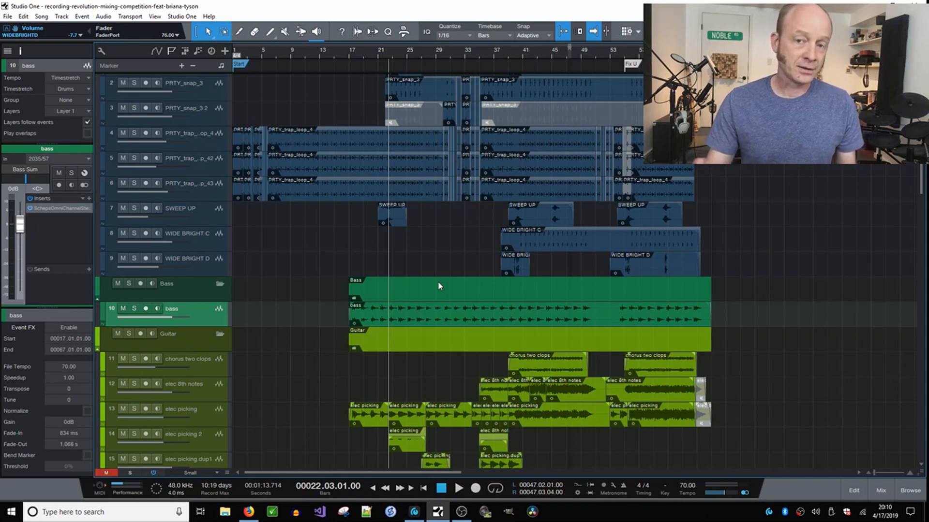
left_click(56, 209)
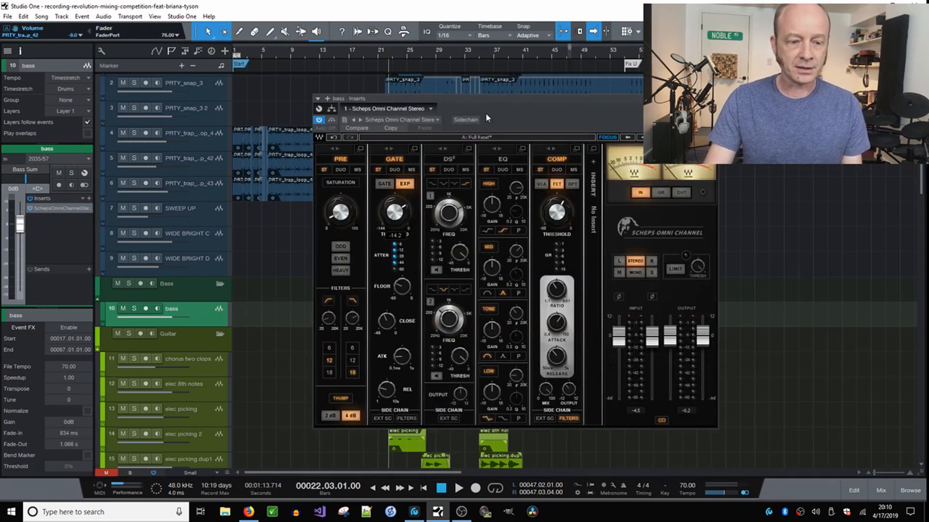
left_click_drag(482, 95, 620, 99)
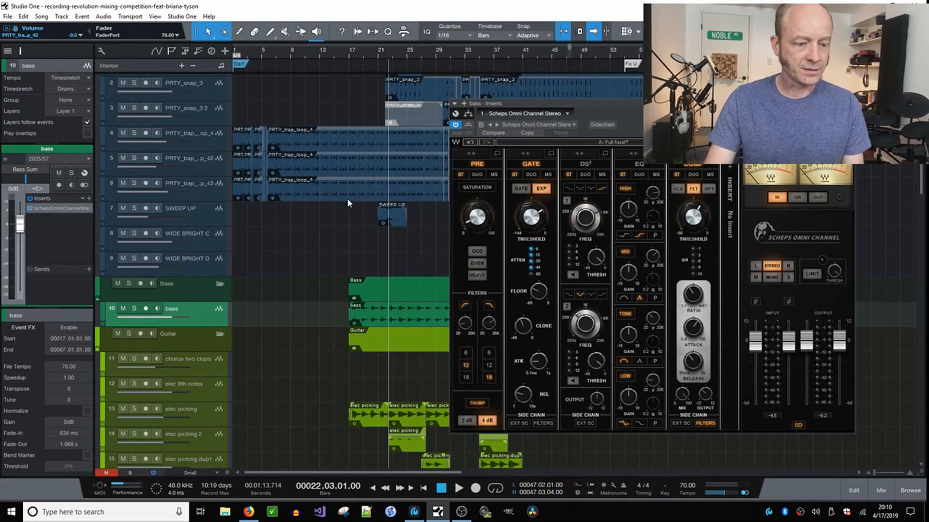
scroll(379, 267, "down", 2)
scroll(379, 267, "down", 3)
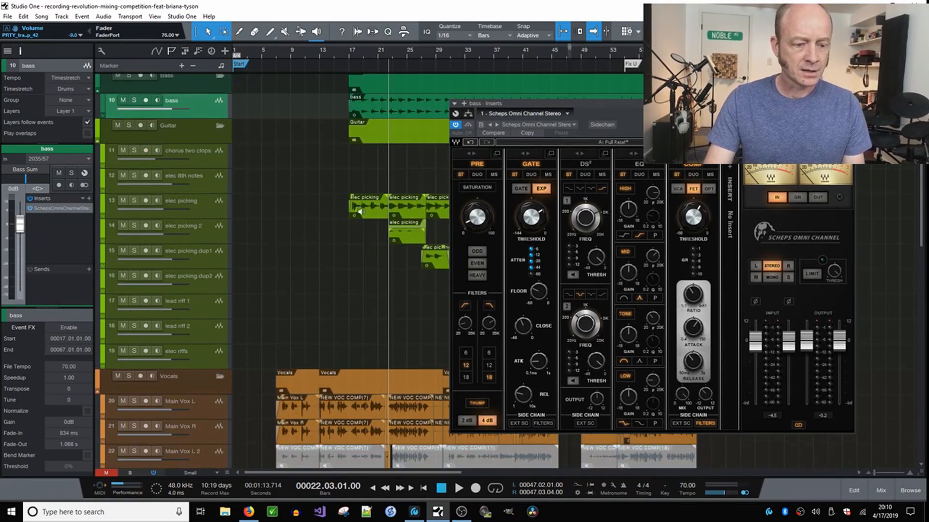
left_click(360, 212)
scroll(358, 202, "up", 3)
scroll(358, 202, "up", 1)
scroll(395, 204, "up", 1)
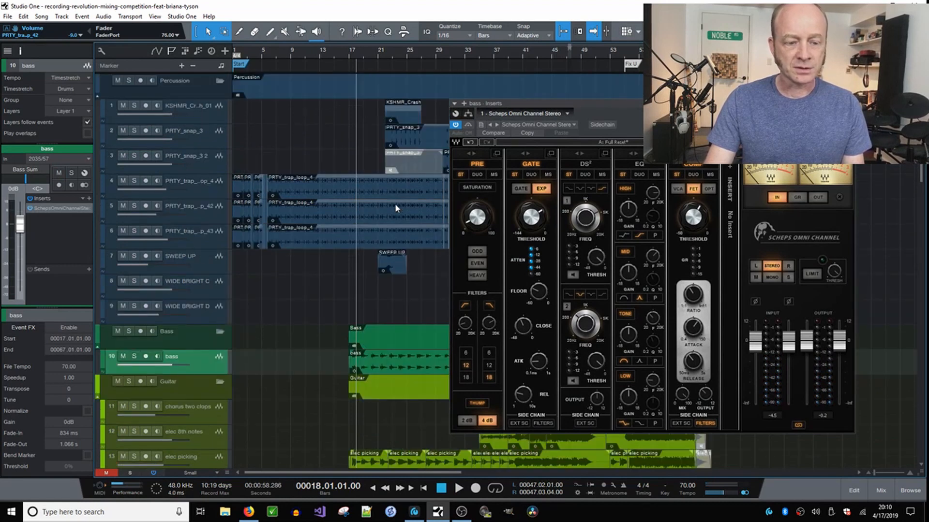
left_click(849, 103)
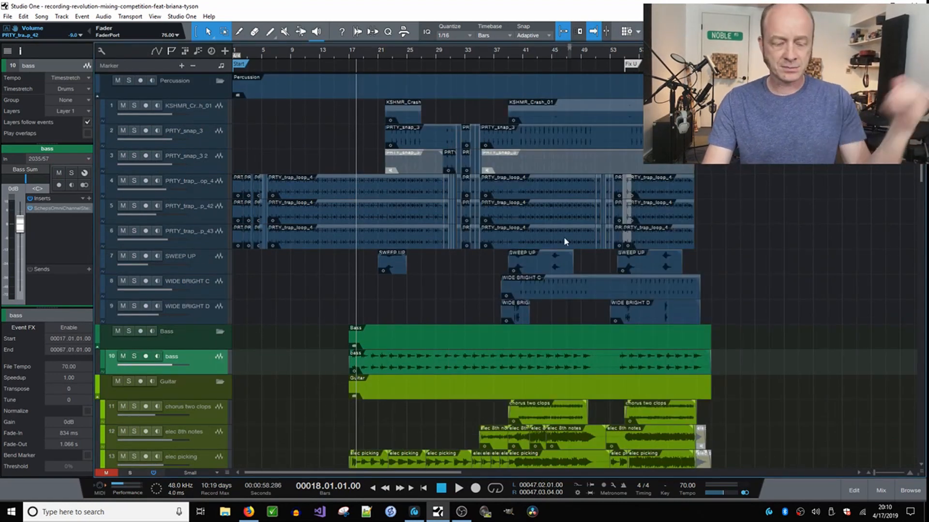
Step: Show the elec 8th notes guitar track's channel and event settings in the inspector
scroll(547, 295, "down", 2)
scroll(549, 295, "down", 1)
scroll(517, 282, "down", 1)
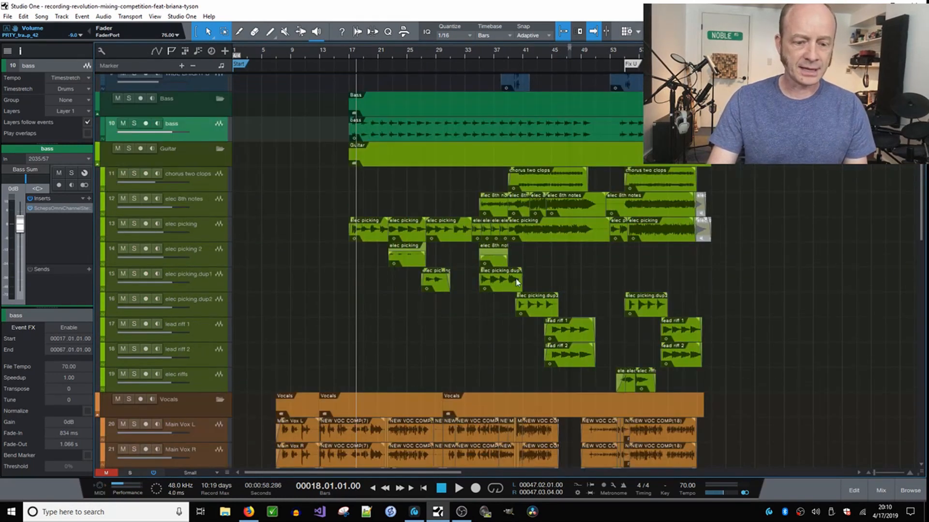
scroll(462, 253, "down", 1)
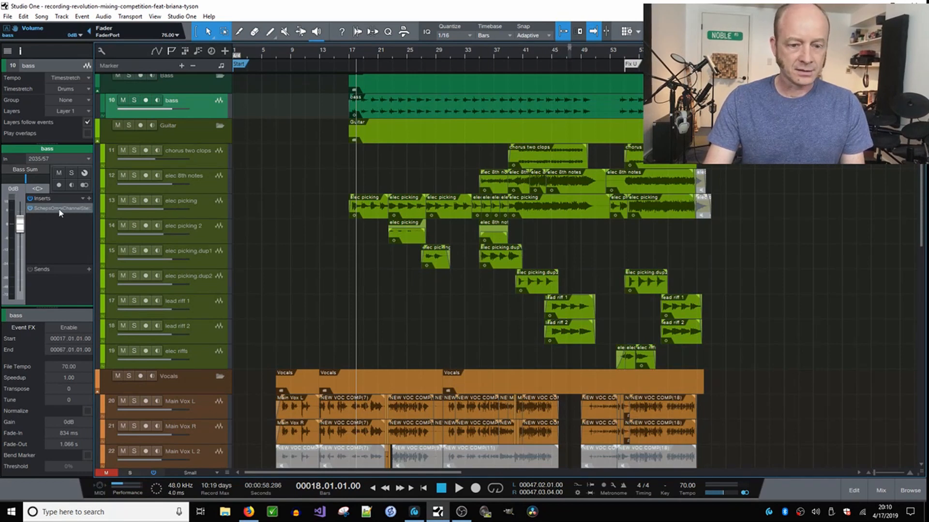
left_click(210, 184)
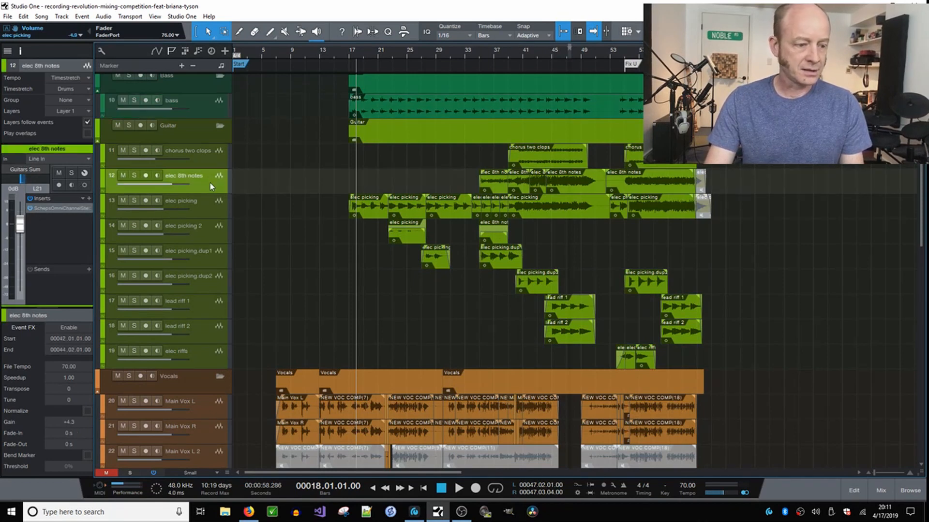
Step: Review the elec 8th notes track's Scheps Omni Channel insert, moving its window clear of the inspector, and close it
left_click(58, 208)
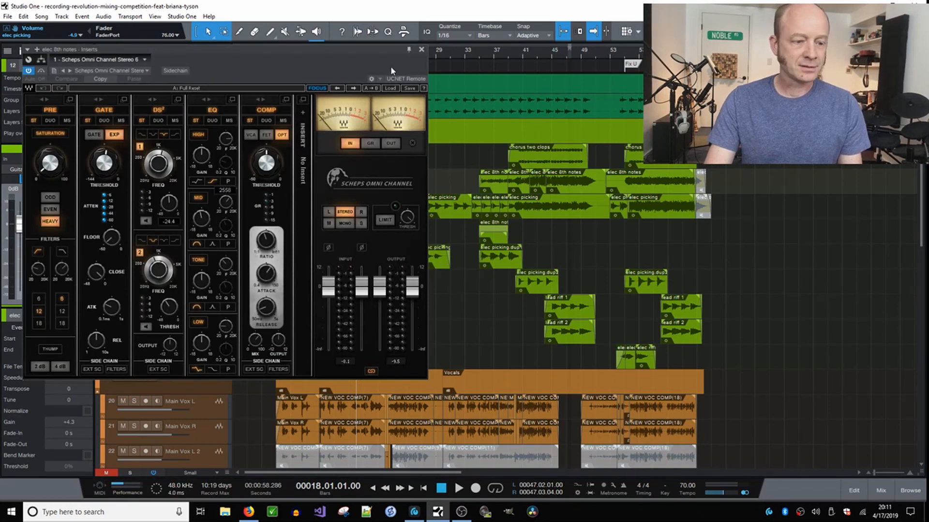
left_click(421, 51)
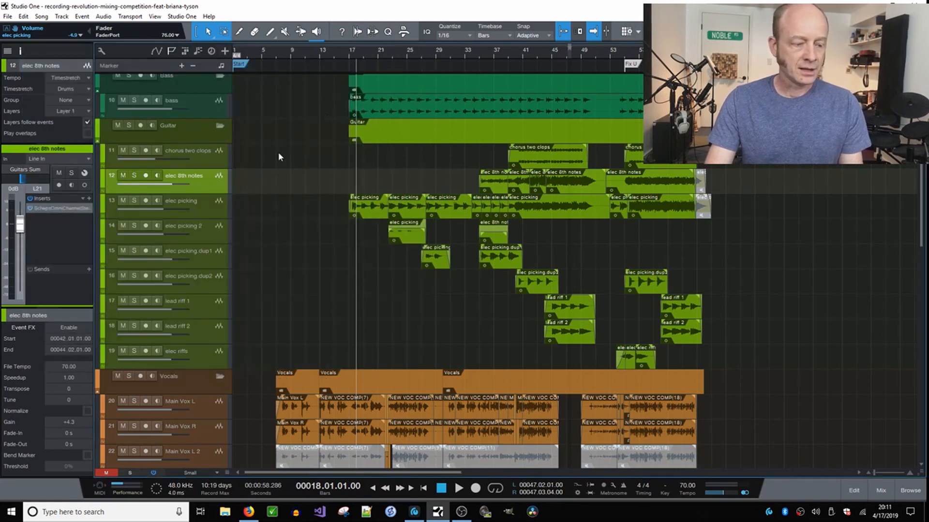
double_click(44, 209)
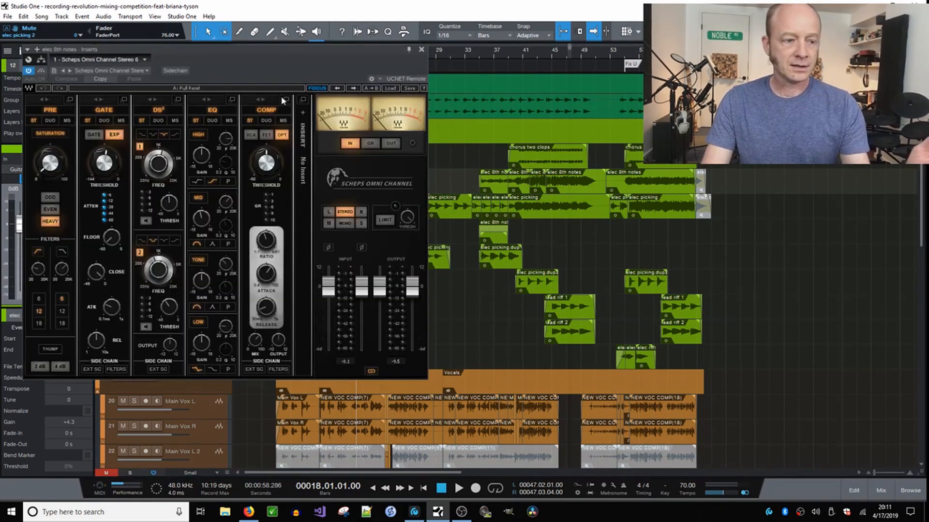
left_click_drag(279, 48, 530, 47)
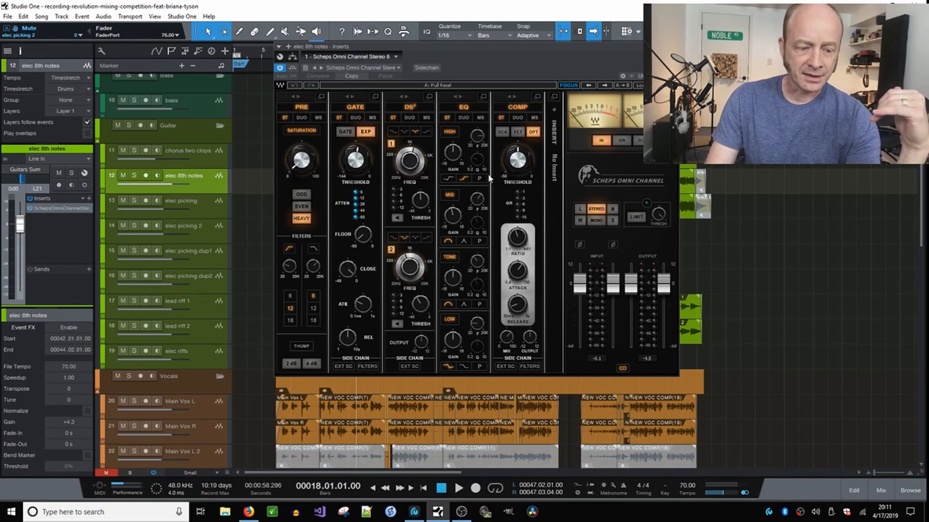
left_click(673, 47)
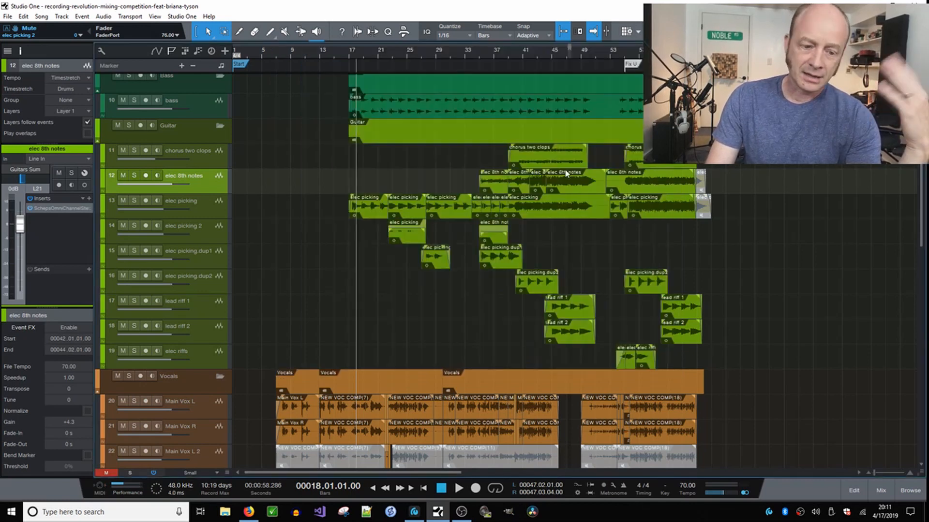
Step: Look over the vocal tracks in the arrangement and display their automation envelopes
scroll(542, 237, "down", 7)
scroll(539, 239, "down", 1)
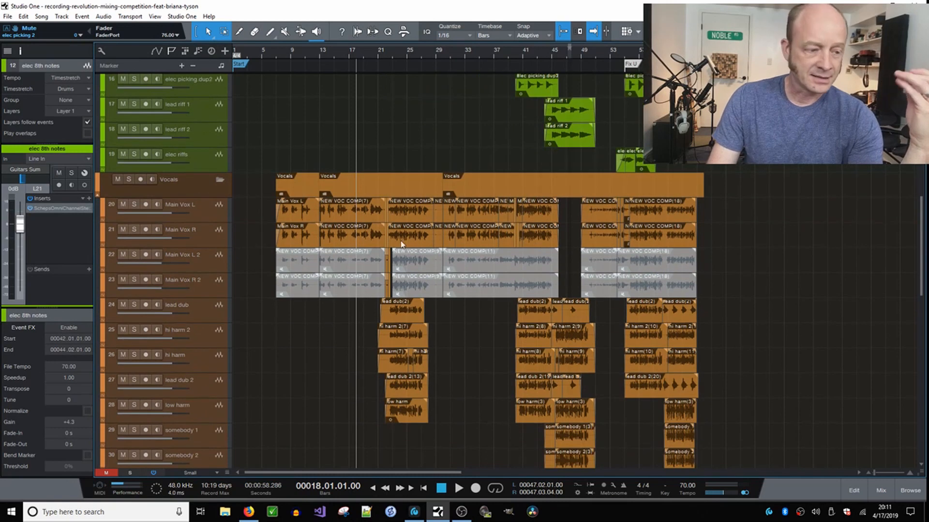
scroll(436, 241, "up", 3)
scroll(391, 244, "down", 3)
scroll(391, 245, "down", 4)
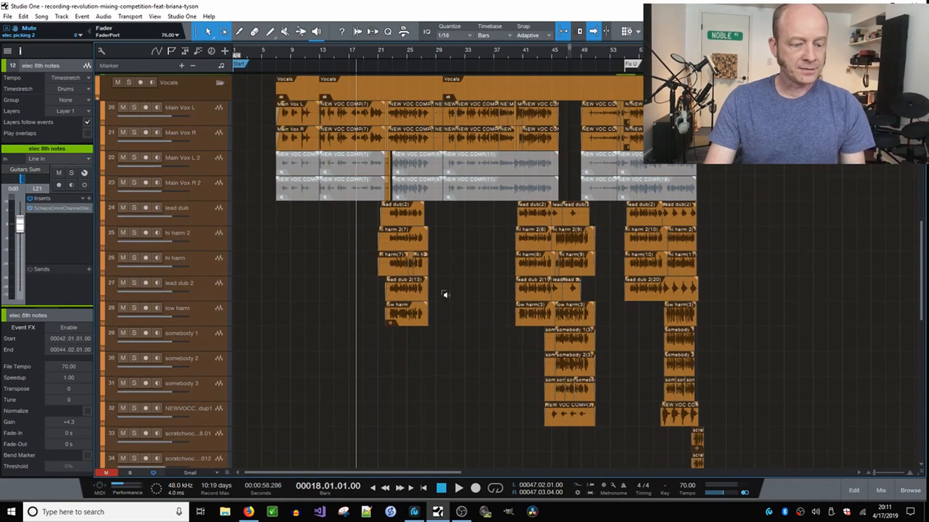
scroll(445, 294, "down", 1)
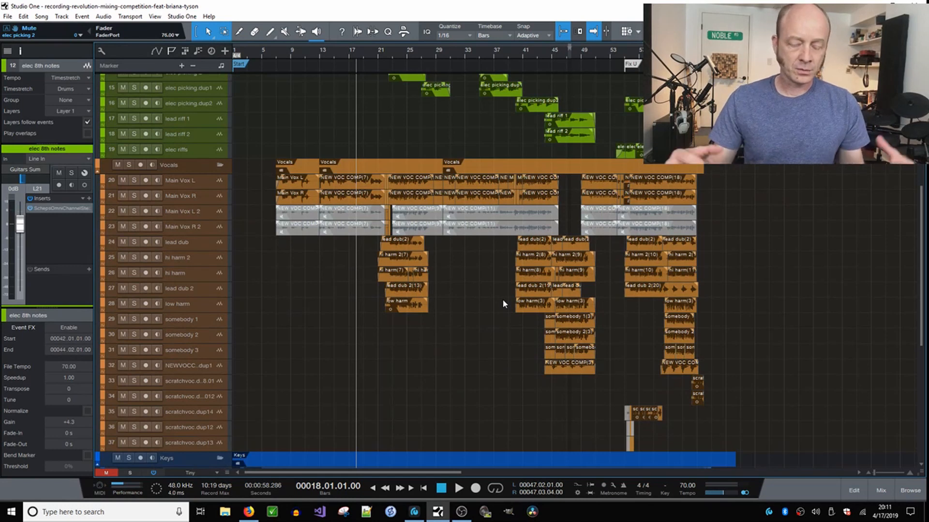
key("a")
scroll(428, 285, "down", 2)
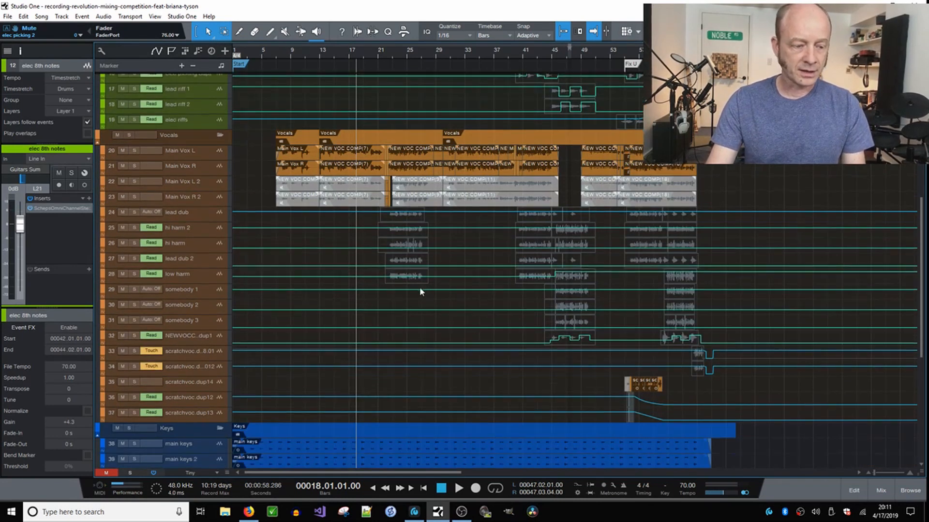
scroll(417, 285, "up", 2)
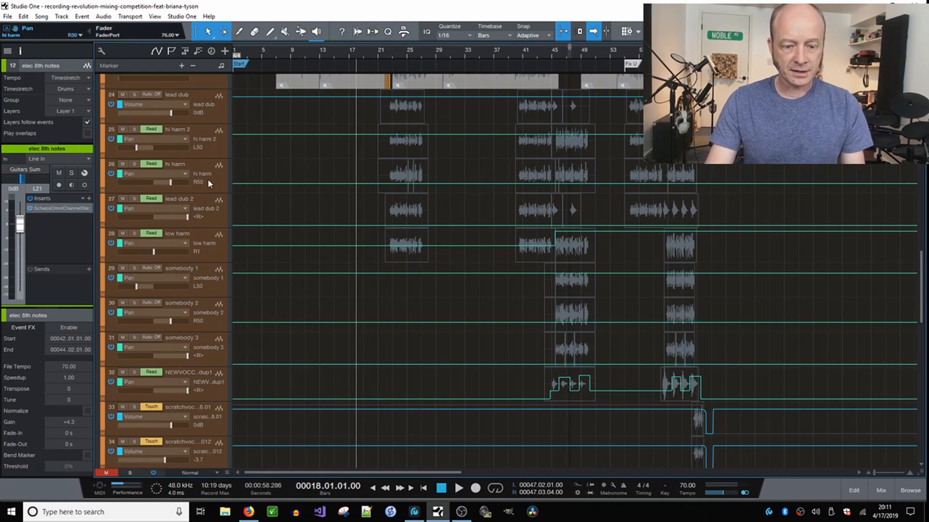
Step: Check the low harm track's pan automation and keep Pan as the displayed automation parameter for lead dub 2
left_click(224, 249)
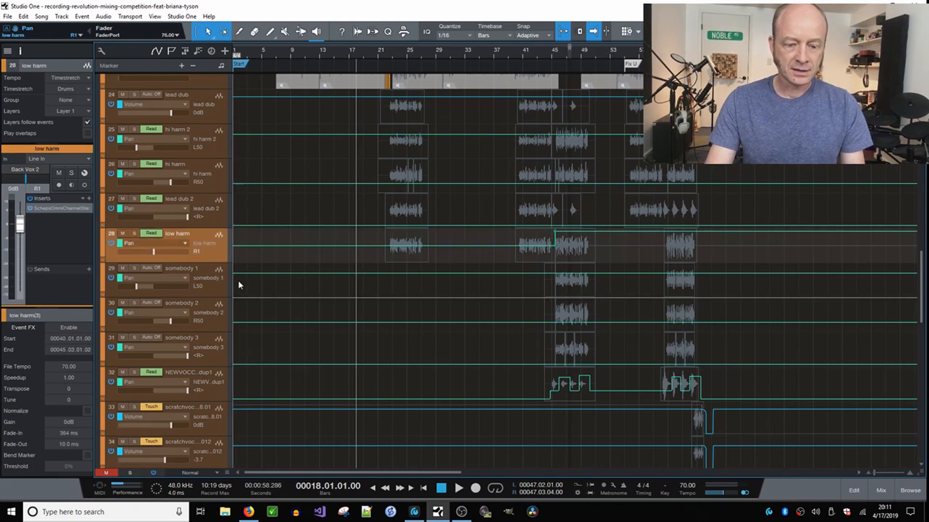
scroll(236, 283, "down", 1)
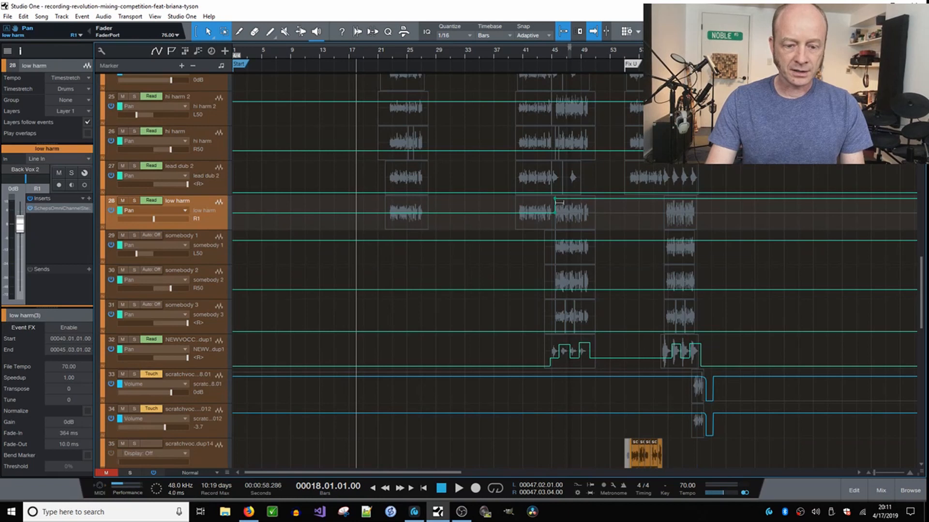
scroll(551, 183, "up", 1)
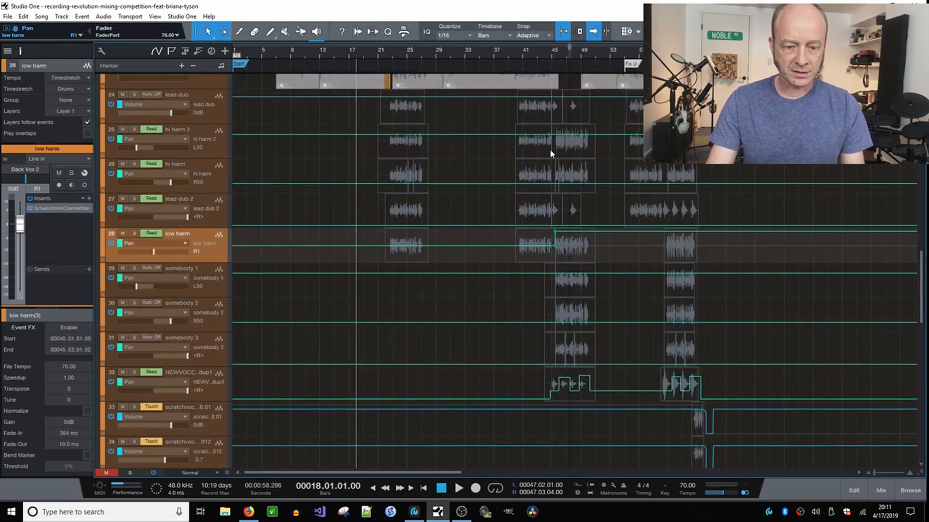
left_click(174, 211)
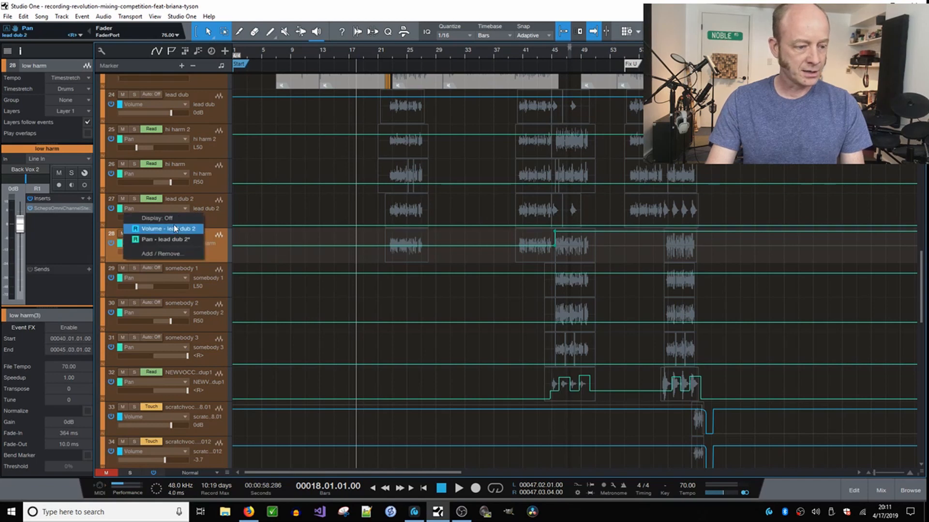
left_click(175, 237)
scroll(537, 256, "down", 3)
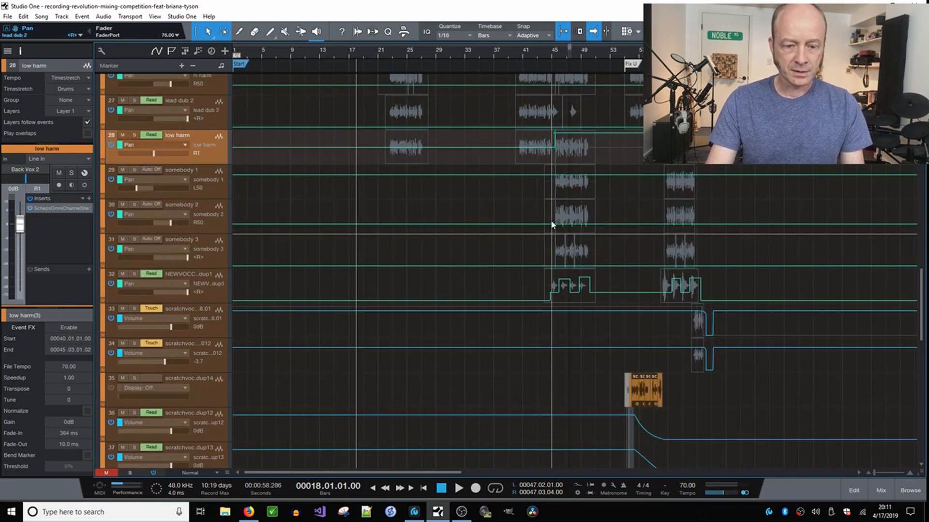
Step: Select the somebody 1, somebody 2 and somebody 3 tracks in turn to check their pan settings
left_click(203, 191)
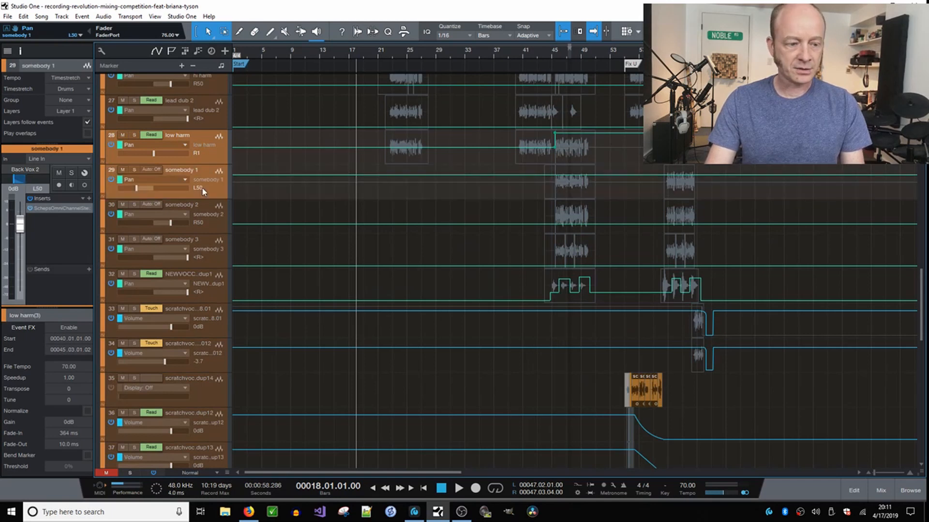
left_click(226, 224)
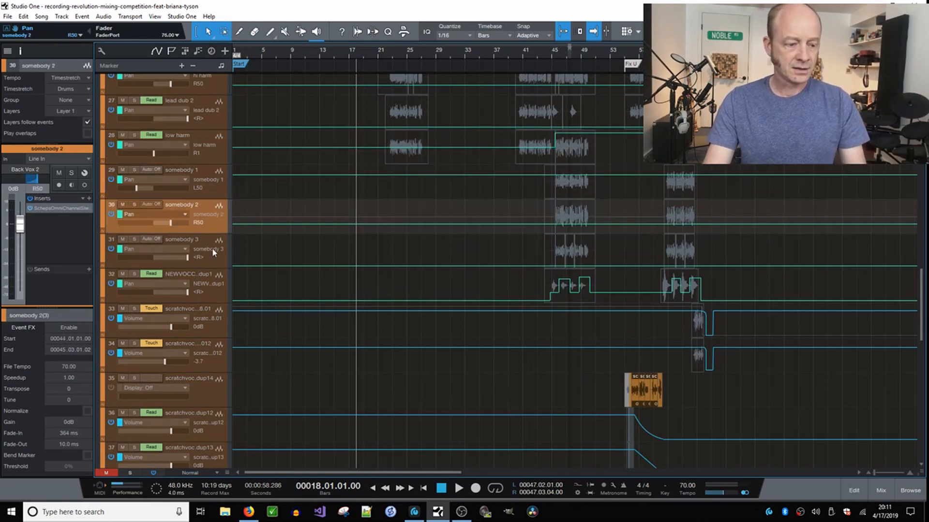
left_click(213, 257, "shift")
Step: Audition the pan-automated NEWVOCC dup1 vocal track on its own from around bar 45
scroll(384, 239, "down", 3)
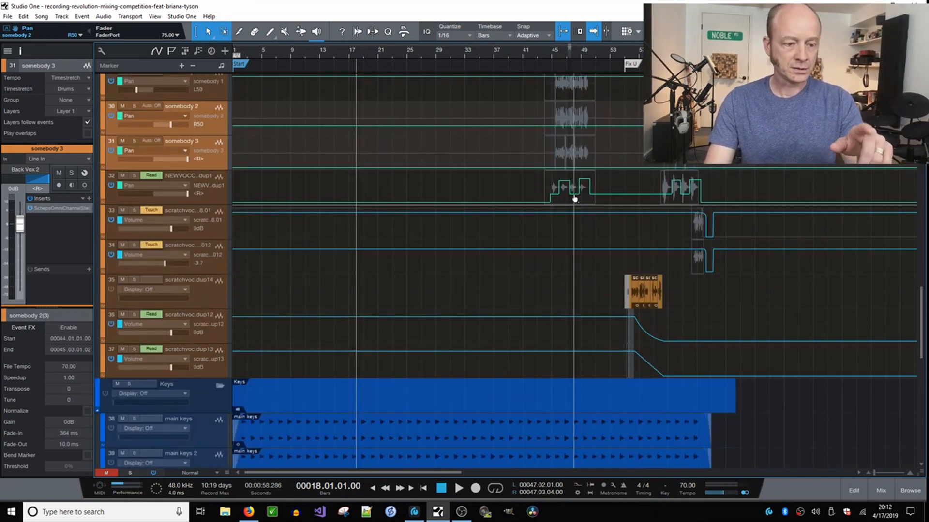
left_click(558, 193)
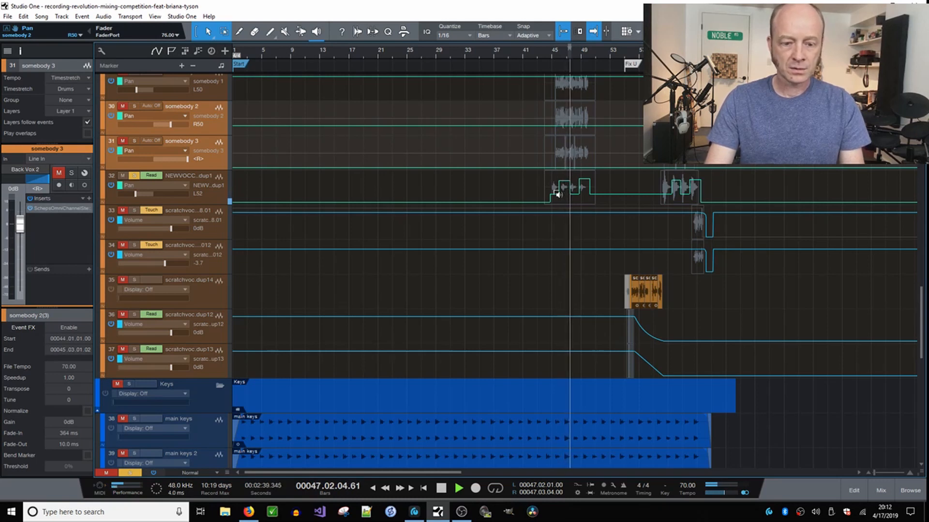
left_click(558, 194)
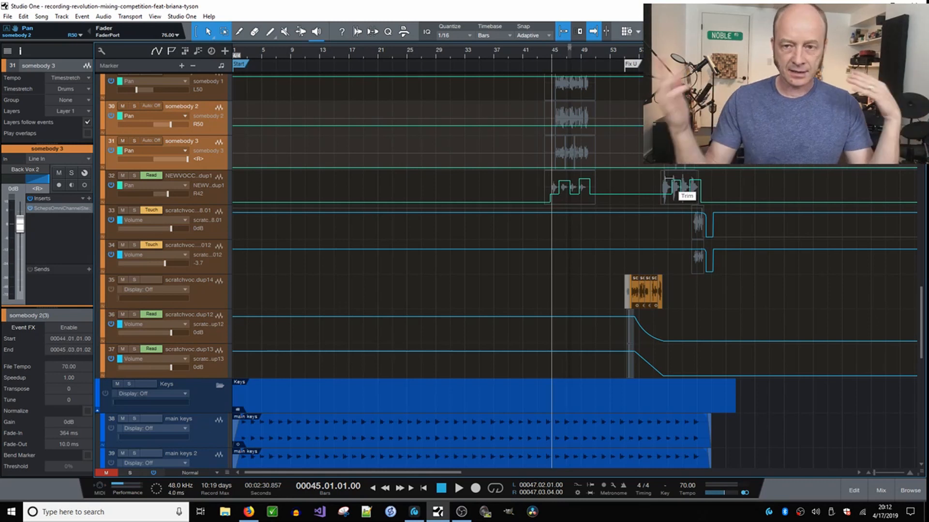
Step: Hide the automation envelopes and bring the Keys folder's tracks into view
scroll(554, 273, "down", 5)
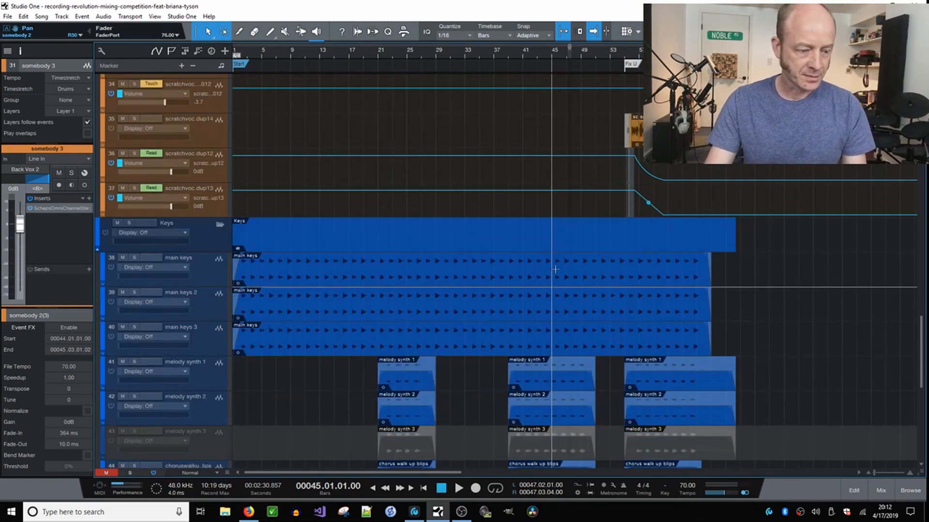
scroll(454, 319, "down", 4)
key("a")
scroll(518, 314, "down", 1)
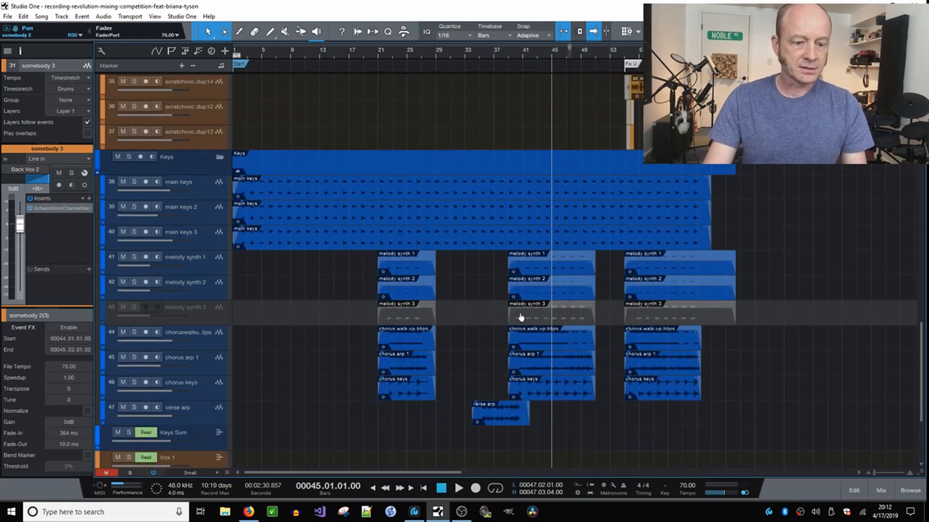
Step: Audition the main keys, main keys 2 and main keys 3 tracks individually around bar 19
left_click(360, 201)
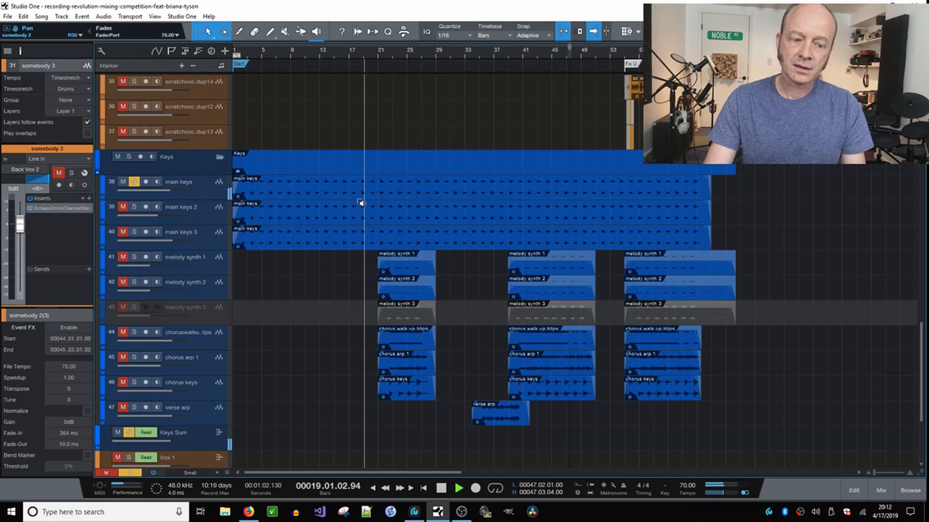
left_click(366, 212)
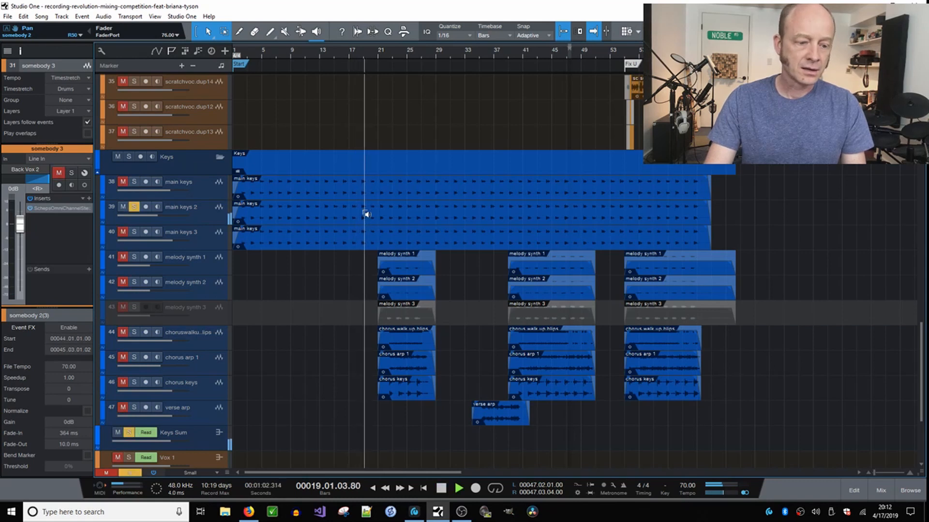
left_click(365, 237)
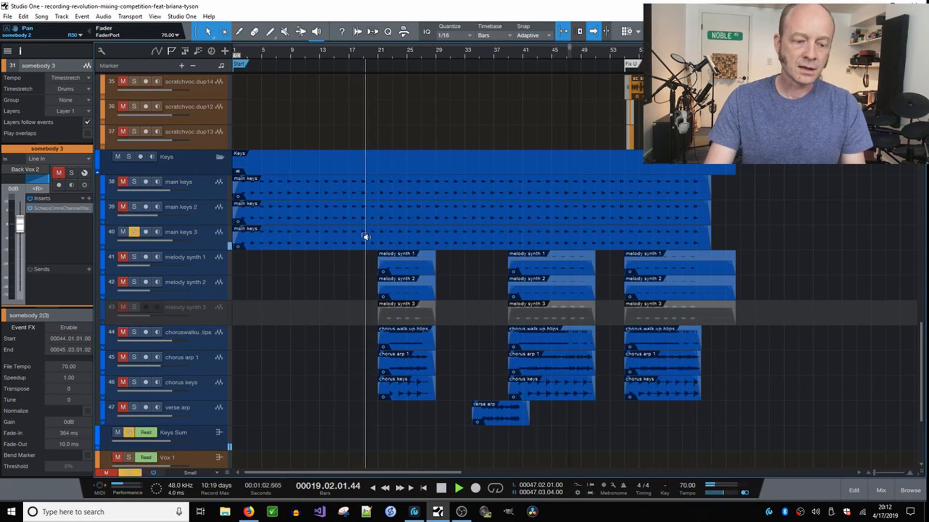
Step: Audition melody synth 1, melody synth 2, the chorus walk up blips, chorus arp 1 and chorus keys individually around bars 23 to 24
scroll(419, 317, "down", 1)
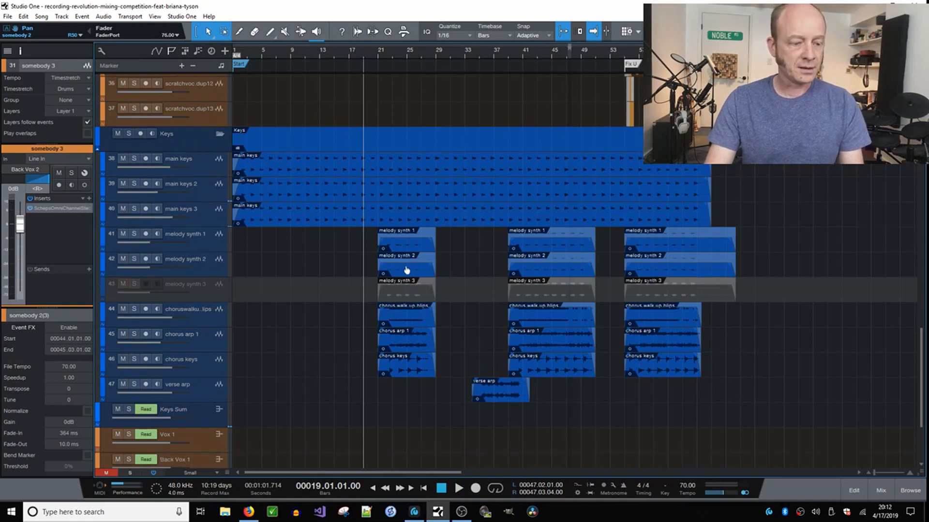
scroll(405, 271, "down", 1)
left_click(400, 227)
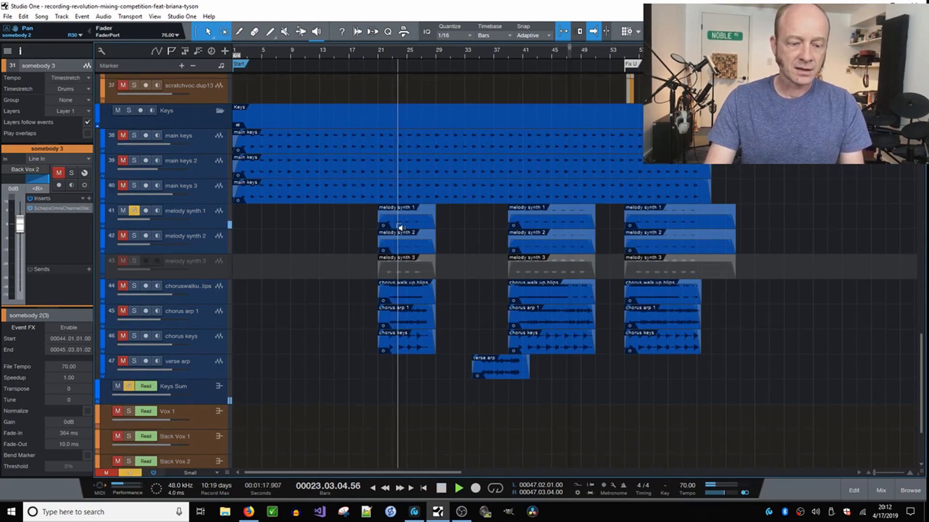
left_click(402, 251)
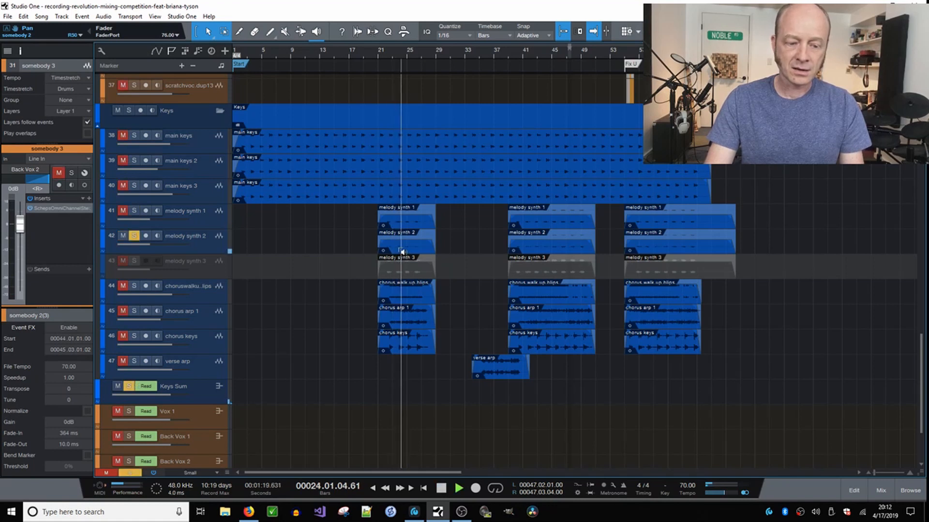
left_click(399, 300)
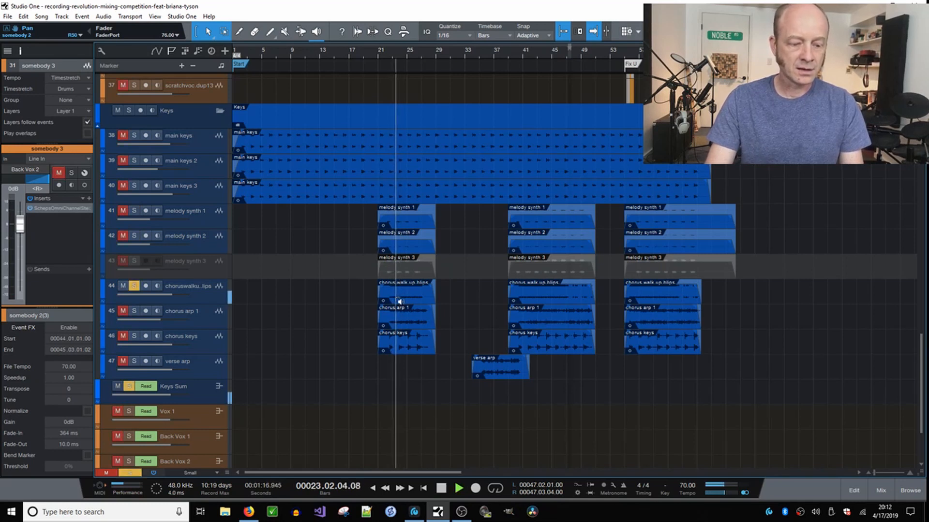
left_click(400, 325)
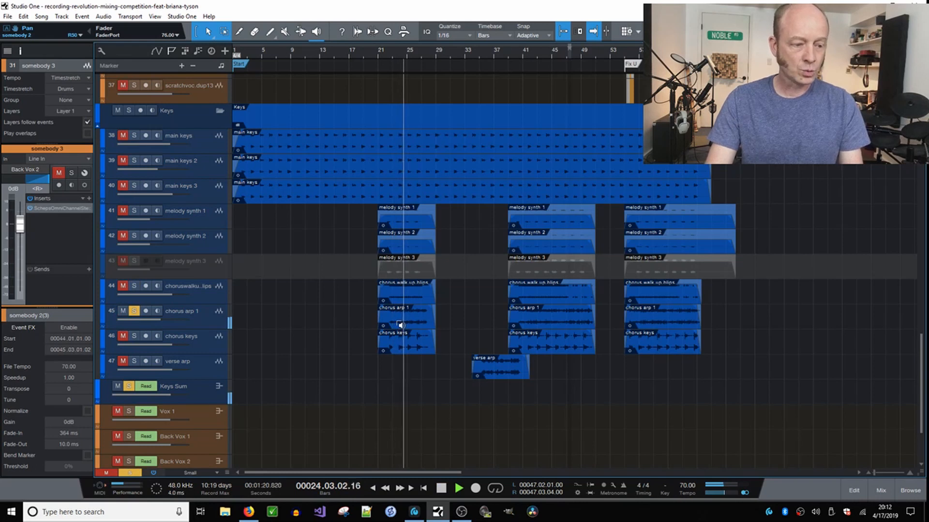
left_click(405, 345)
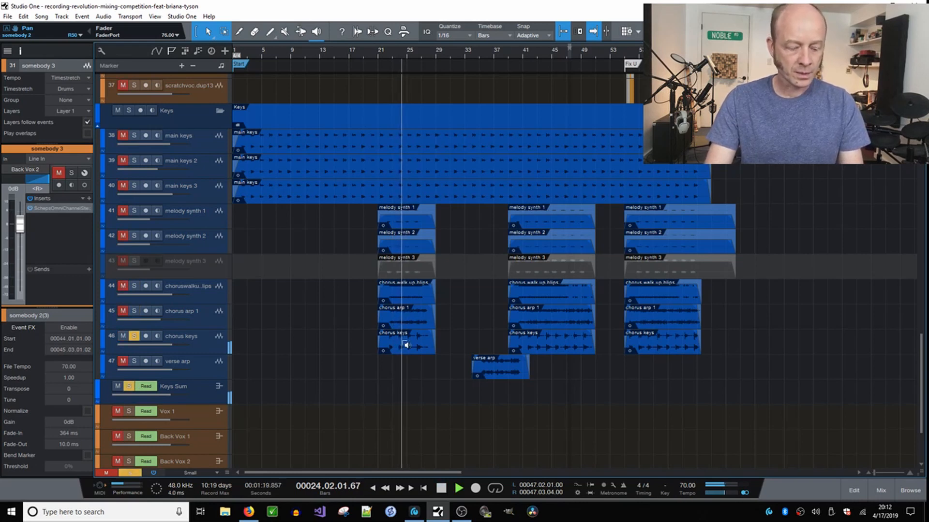
Step: Step through the tracks from chorus keys up to melody synth 1 to compare their channel and pan settings in the inspector
left_click(205, 339)
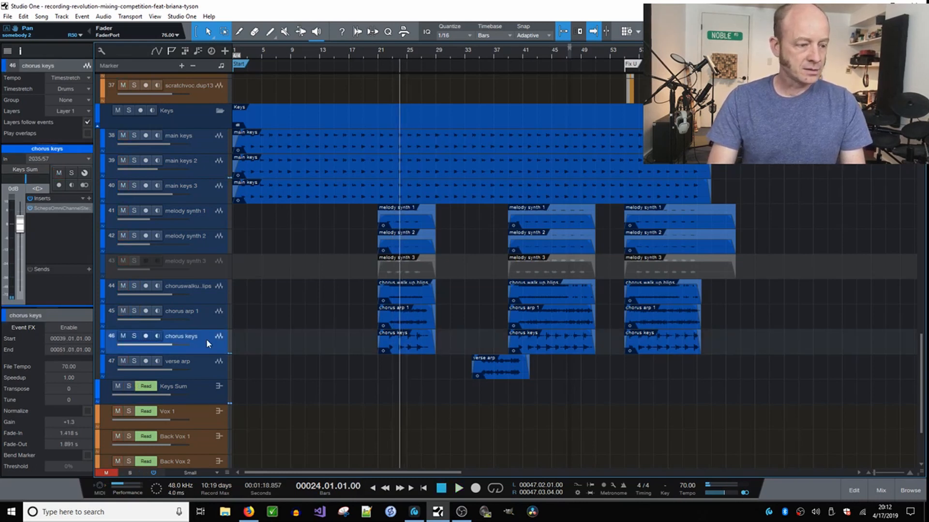
key("Up")
key("Up")
key("Up")
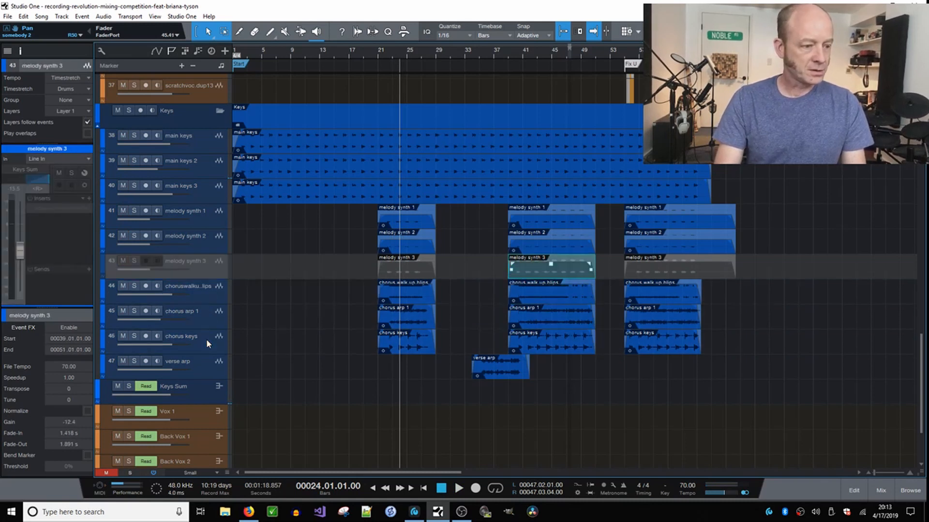
key("Up")
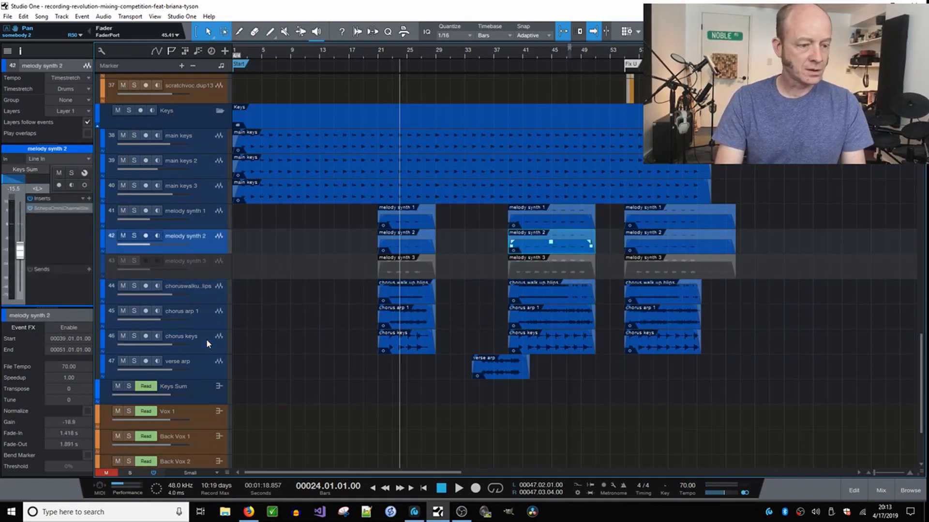
key("Up")
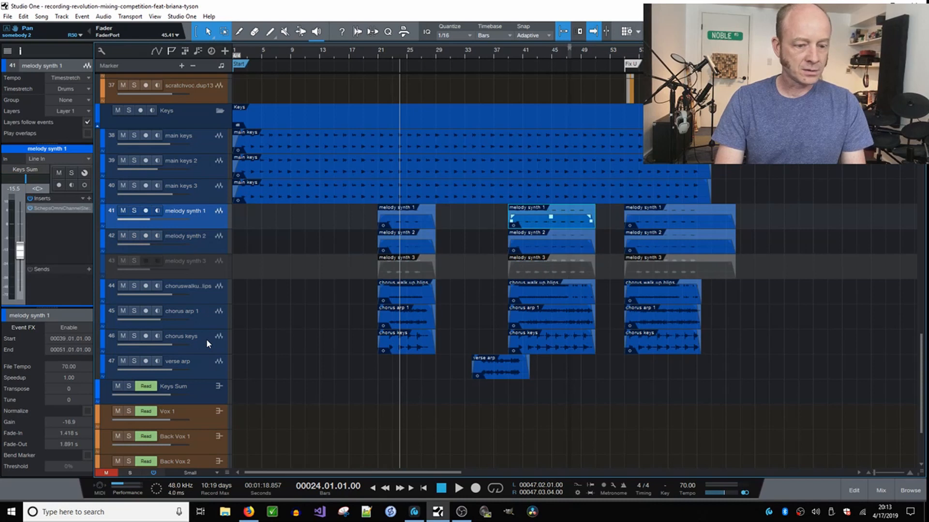
Step: Step through the tracks between melody synth 1 and chorus arp 1, briefly showing the automation envelopes to check the keys for automation
key("Down")
key("Down")
key("Down")
key("Down")
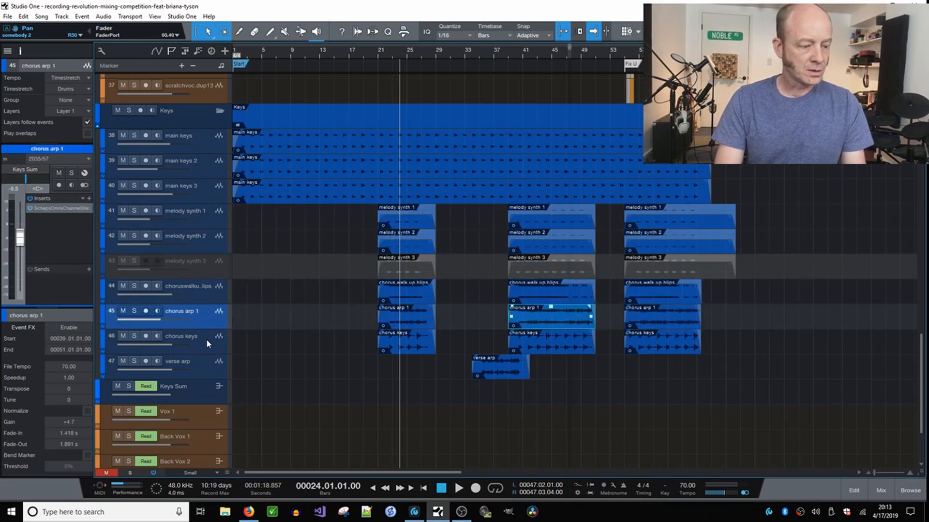
key("a")
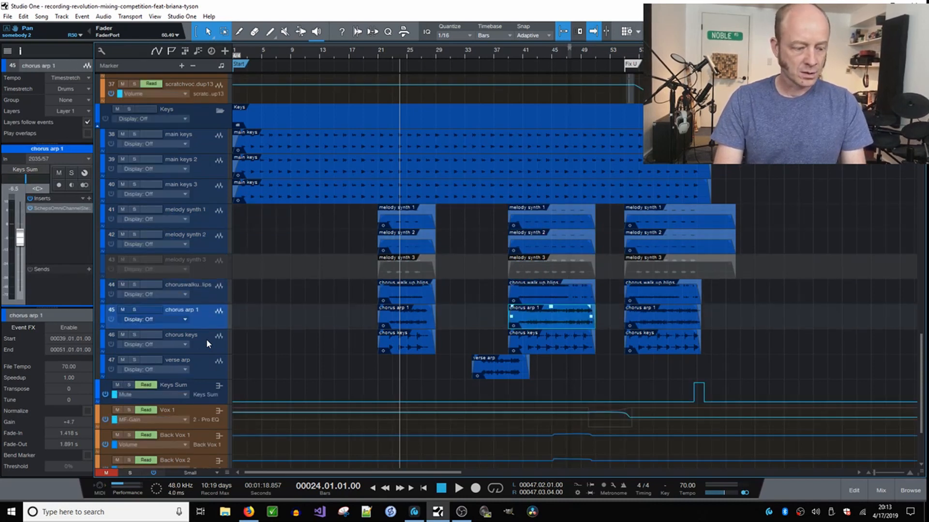
key("a")
key("Up")
key("Up")
key("Up")
key("Up")
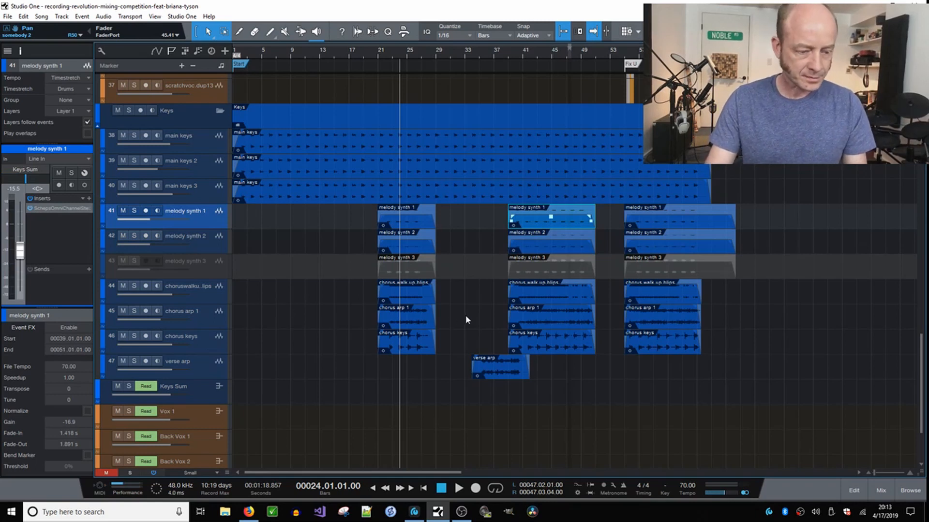
Step: Briefly enable the melody synth 3 track, disable it again and hide it from the arrangement
key("Down")
key("Down")
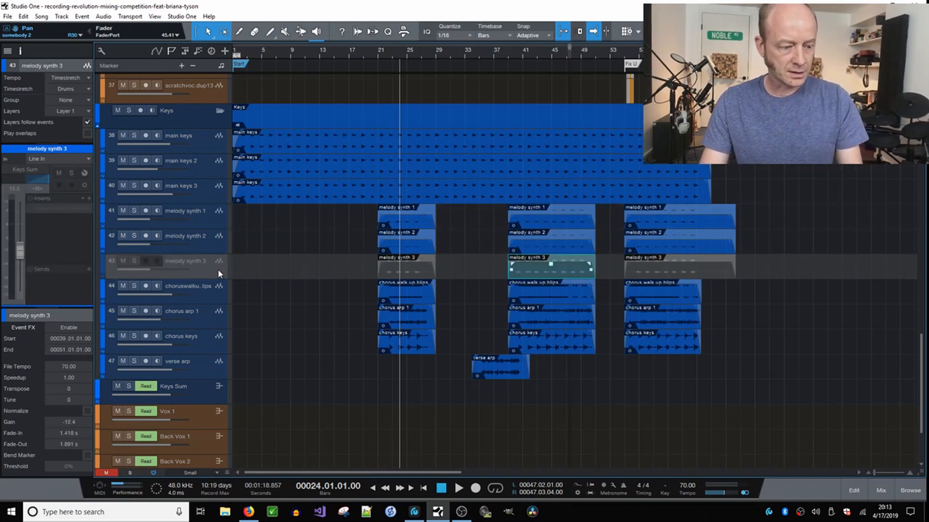
key("shift+d")
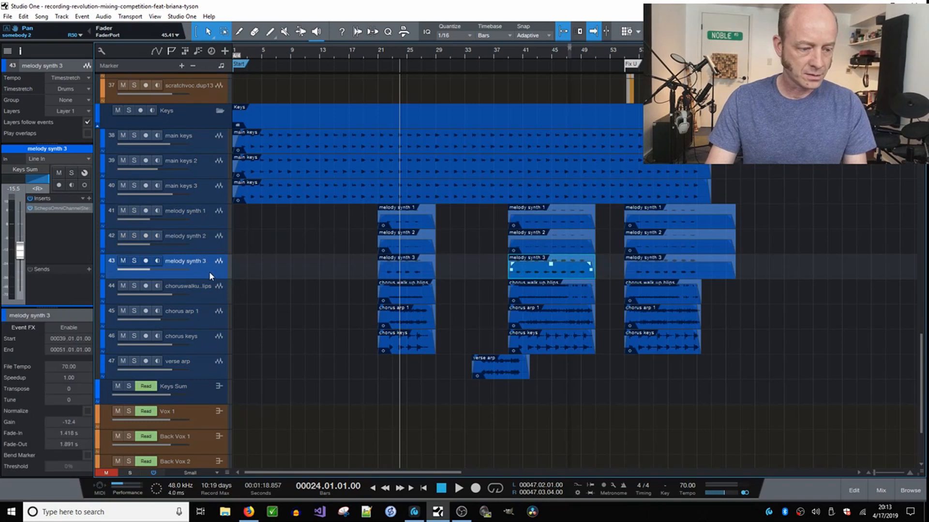
key("shift+d")
key("shift+h")
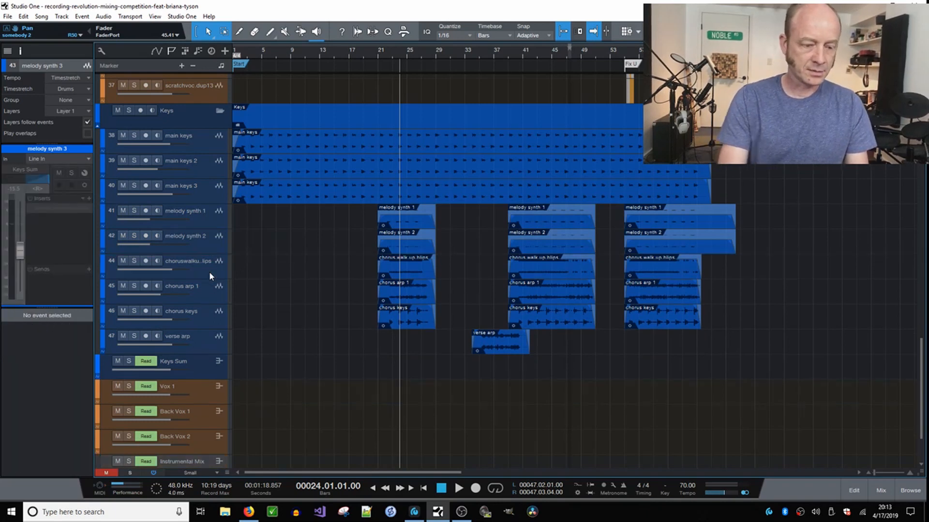
Step: Review the Scheps Omni Channel settings on the Main Vox L track and close the plug-in window
scroll(582, 323, "down", 1)
scroll(559, 320, "up", 5)
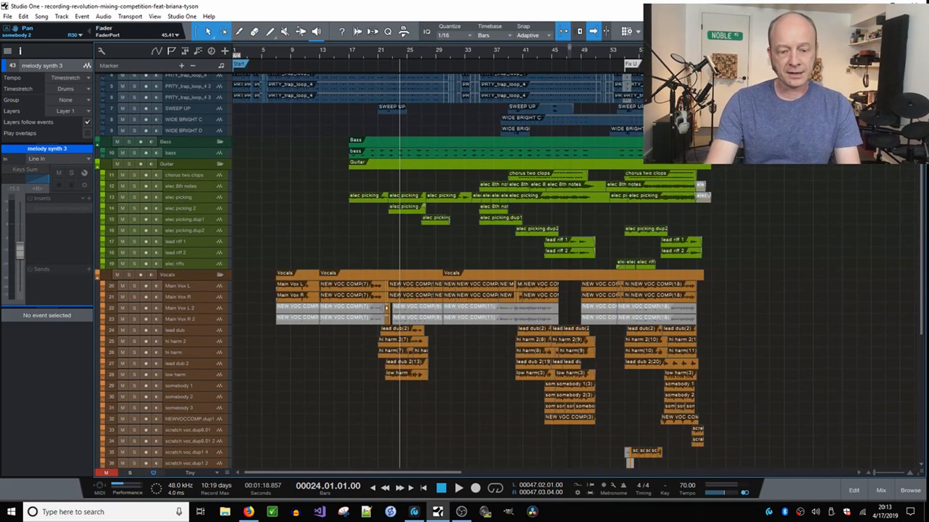
scroll(387, 308, "up", 1)
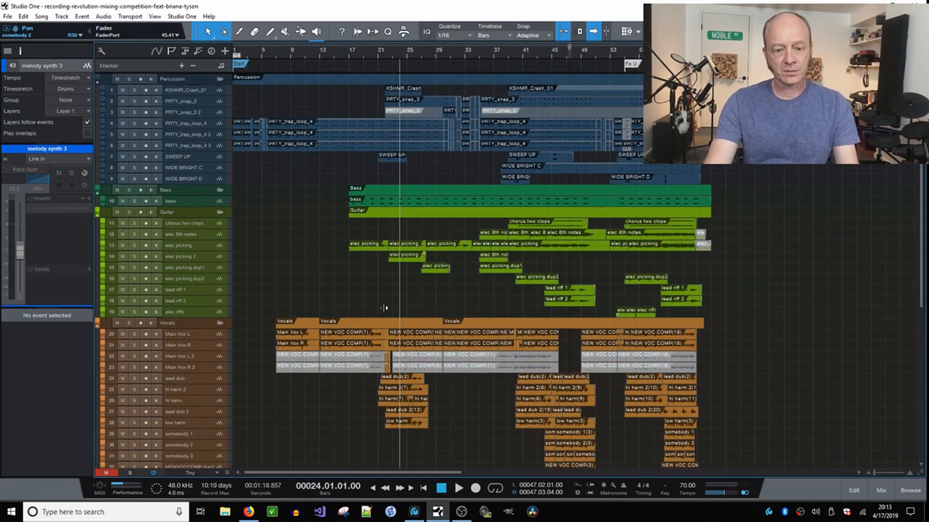
left_click(345, 338)
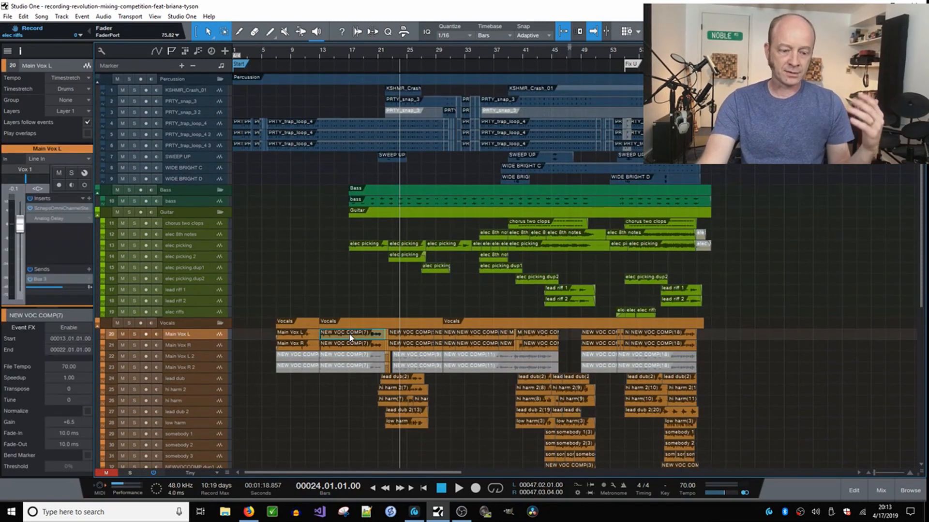
left_click(60, 208)
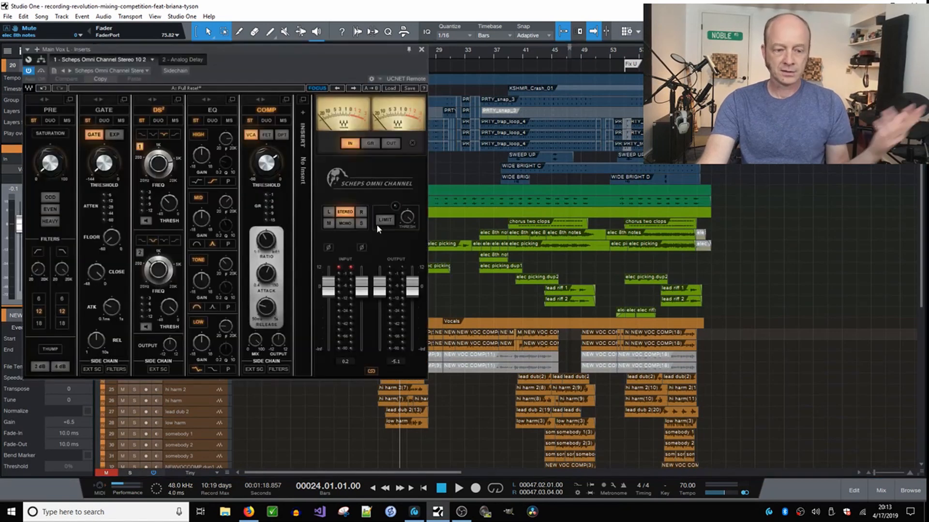
left_click_drag(317, 57, 429, 77)
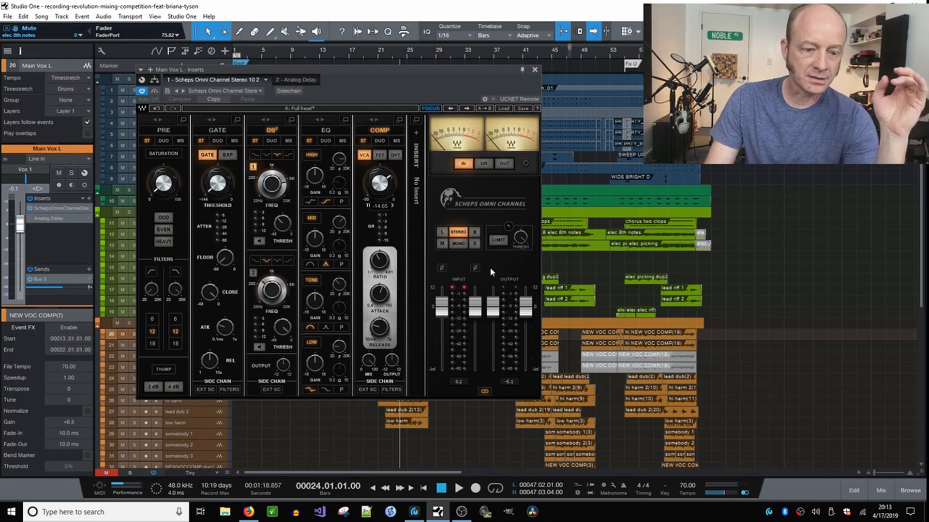
left_click(534, 70)
Step: Show the tracks at Overview height and open the mixer at full height without the inspector, with a taller inserts area
scroll(481, 238, "down", 3)
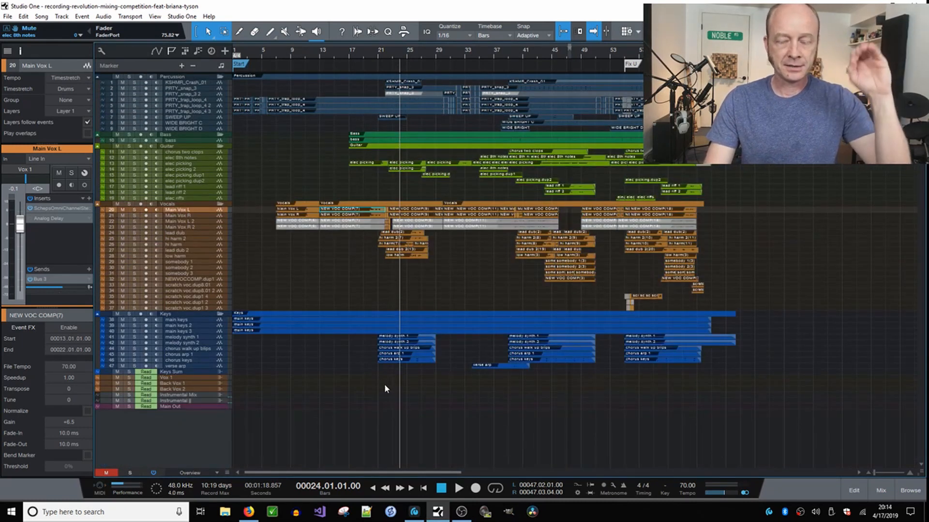
key("F3")
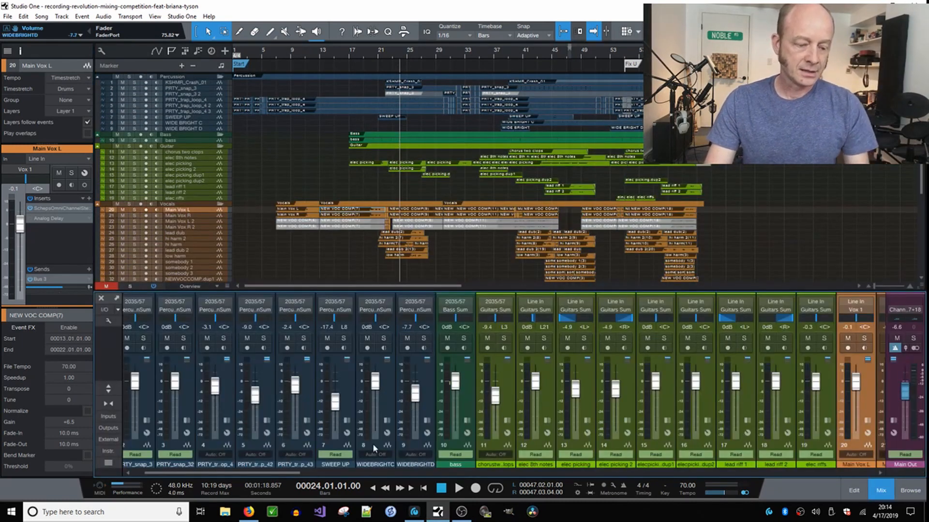
left_click_drag(351, 287, 408, 253)
key("F4")
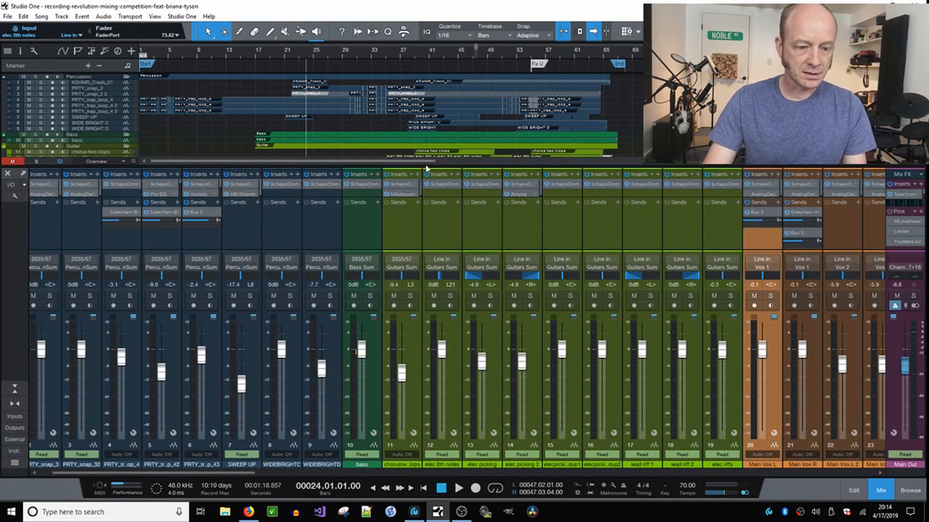
left_click_drag(438, 167, 447, 69)
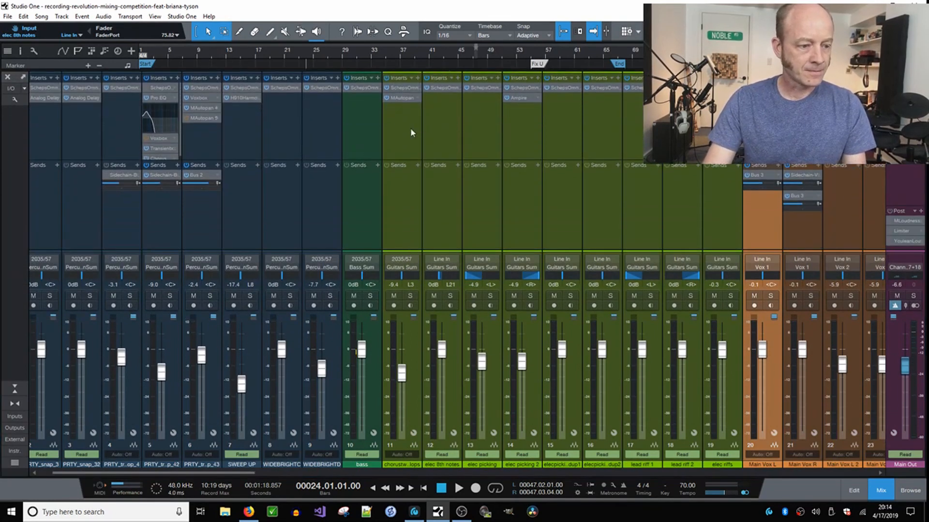
left_click_drag(385, 159, 386, 171)
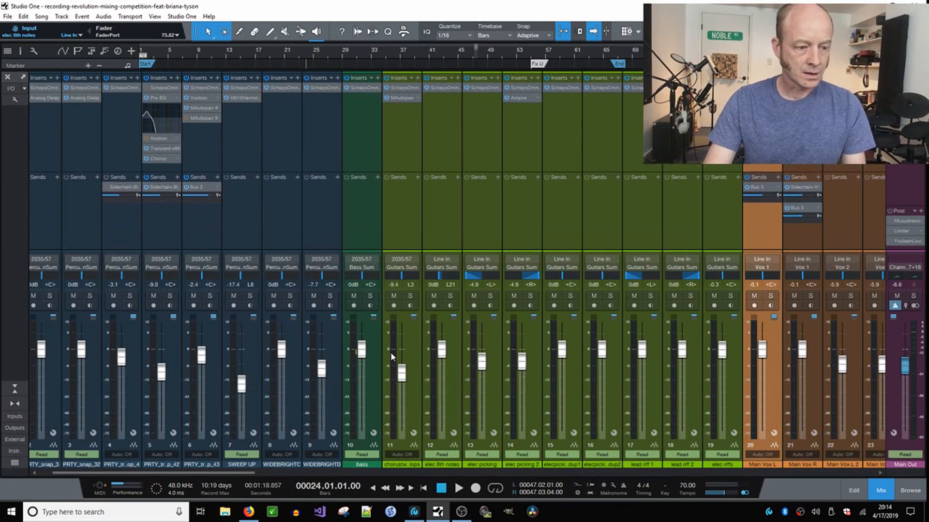
Step: Solo the Main Vox Sum bus and audition it from bar 24 with the arrangement in view
left_click_drag(239, 473, 764, 467)
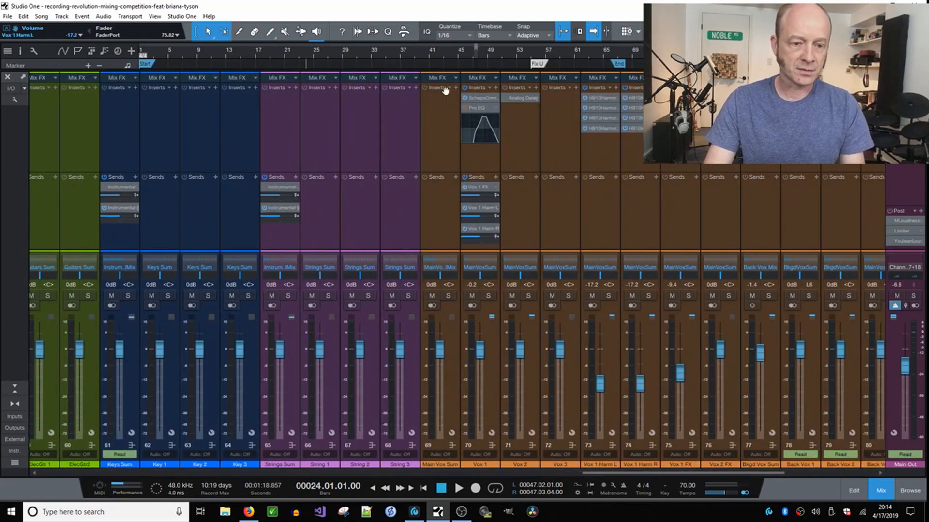
left_click(441, 121)
key("s")
key("space")
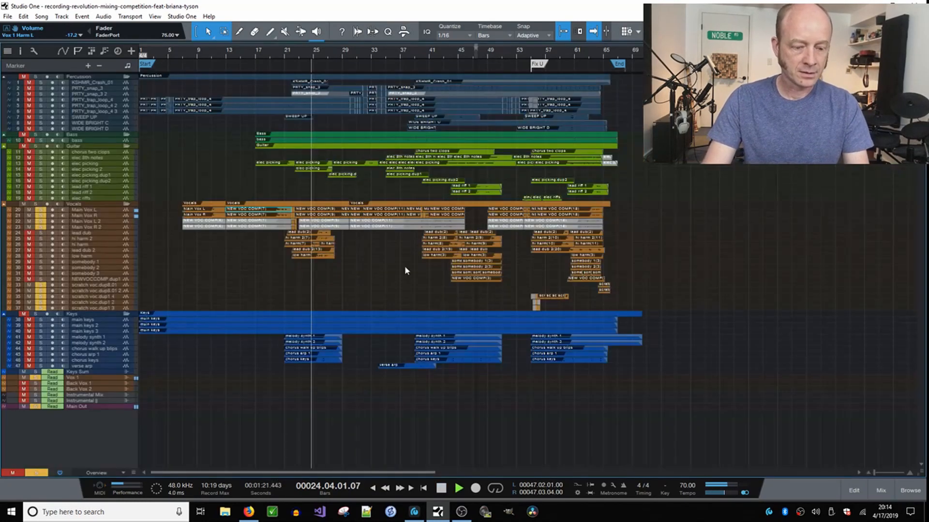
key("F3")
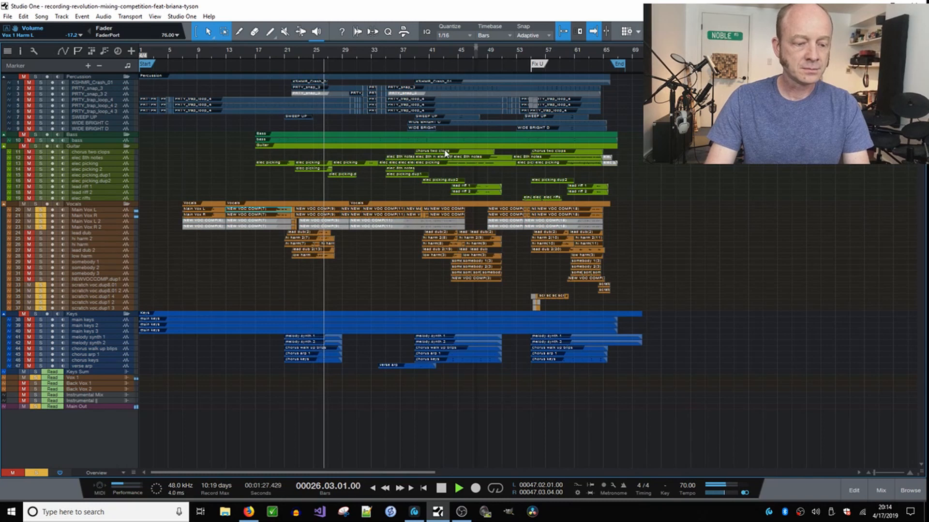
key("space")
Step: Place the playback position at bar 42 and select the Vox 1 Harm L and Vox 1 Harm R channels in the mixer
left_click(442, 50)
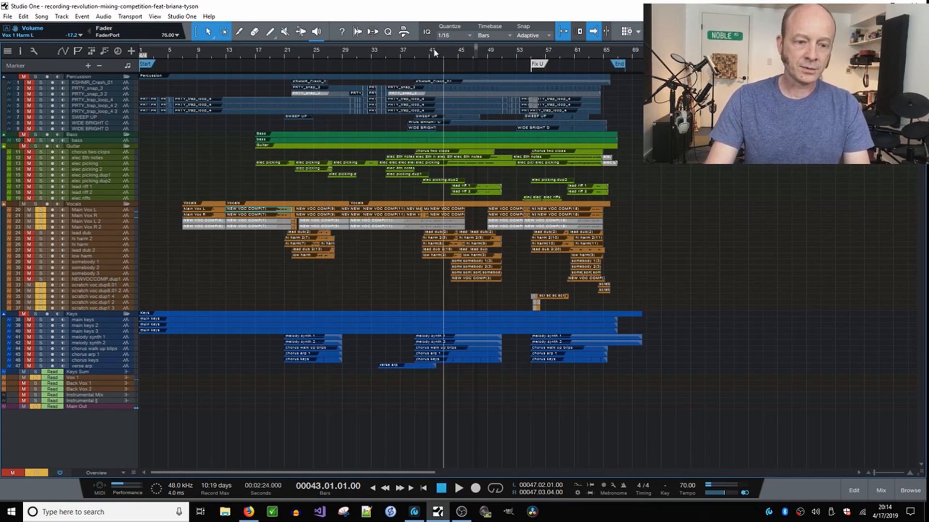
left_click(434, 53)
key("F3")
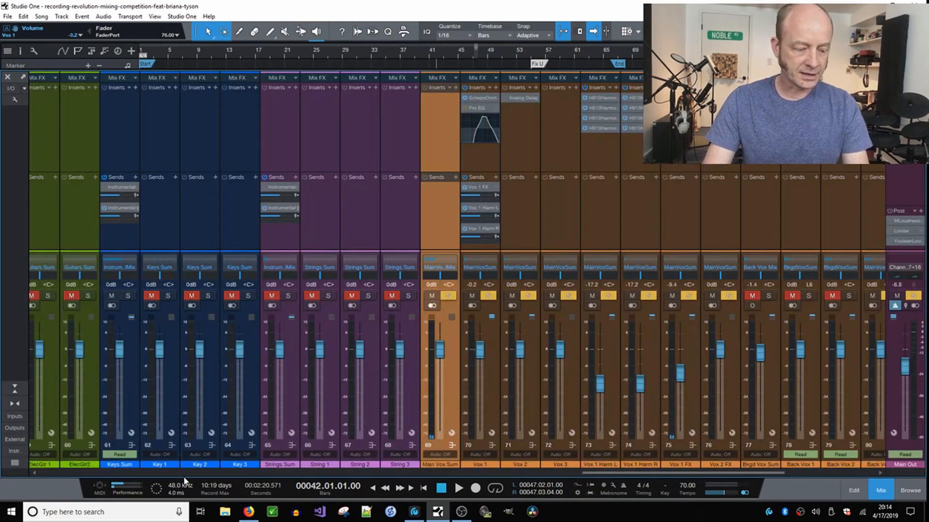
left_click_drag(595, 473, 774, 472)
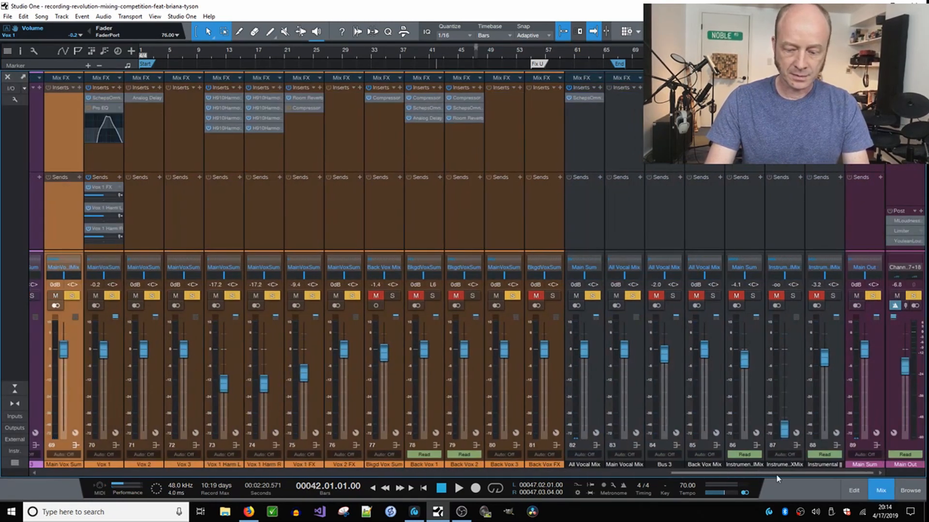
left_click_drag(716, 474, 649, 475)
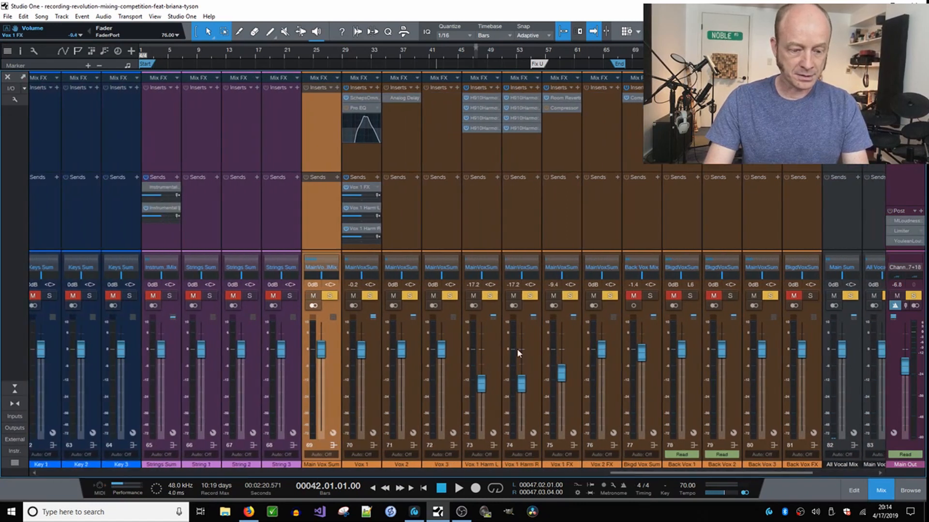
left_click(478, 147)
left_click(503, 149, "shift")
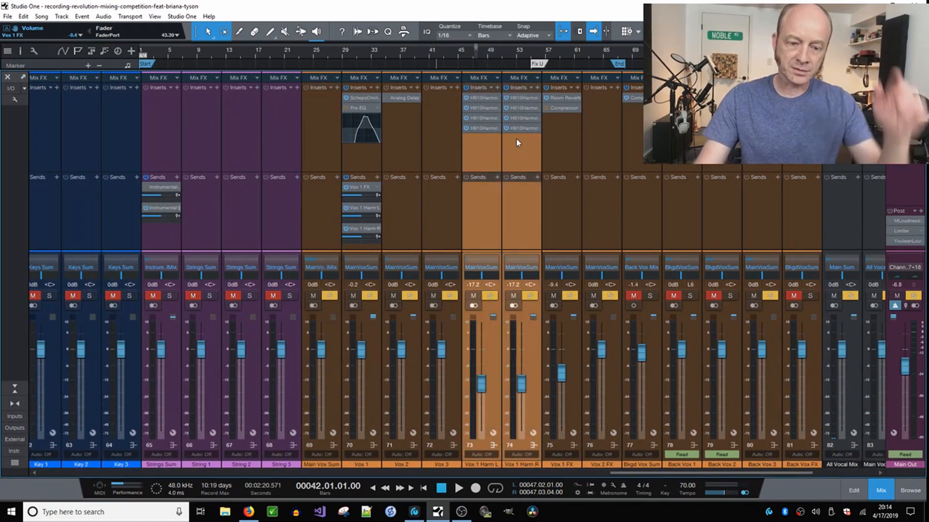
Step: Examine the pitch settings of the four H910 Harmonizer inserts on the Vox 1 Harm R channel
left_click(519, 128)
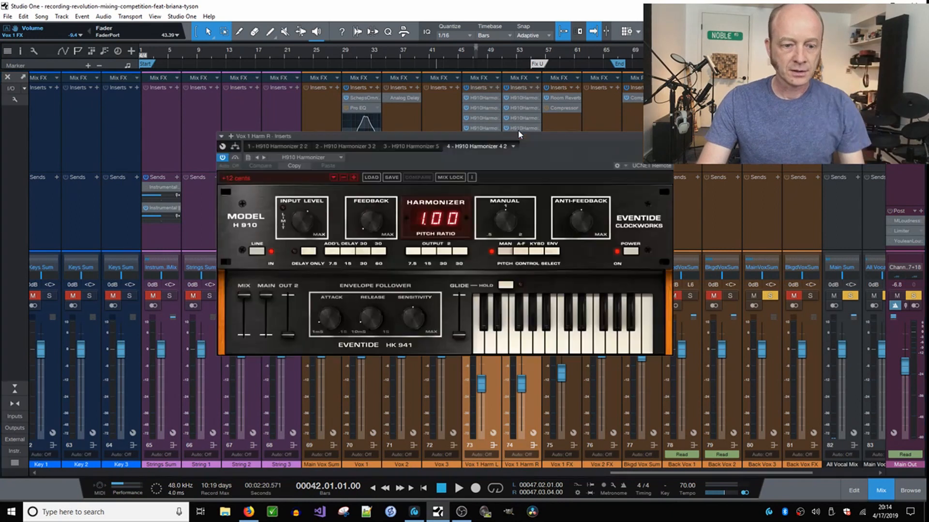
left_click(277, 146)
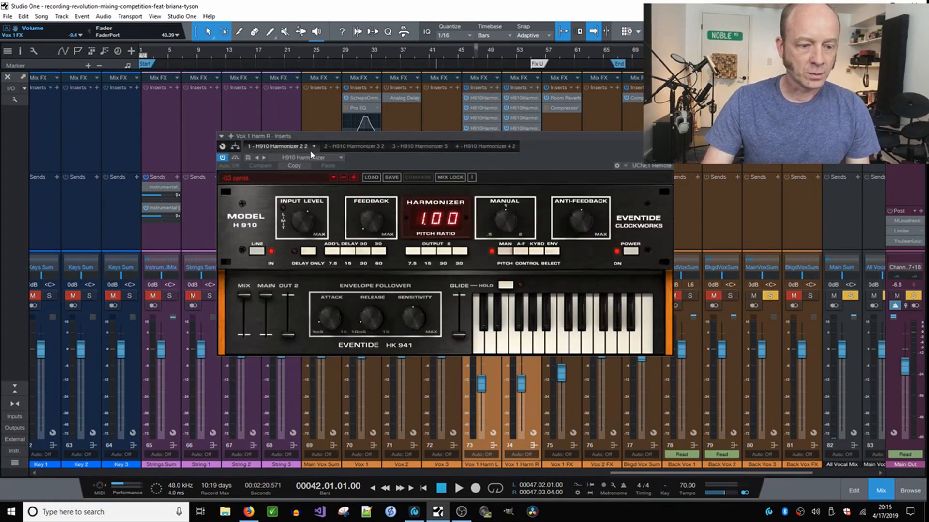
left_click(363, 150)
left_click(409, 147)
left_click(477, 147)
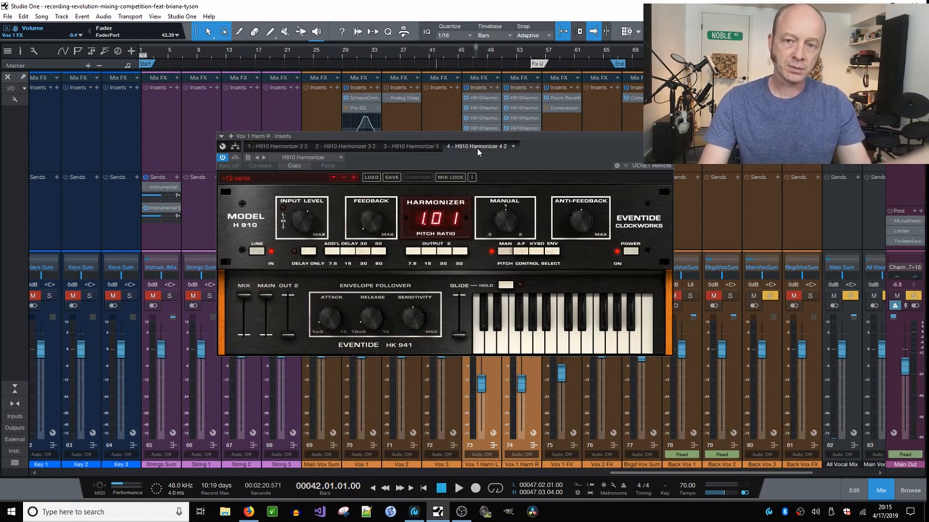
Step: Examine the four H910 Harmonizer inserts on the Vox 1 Harm L channel and close the plug-in window
double_click(480, 99)
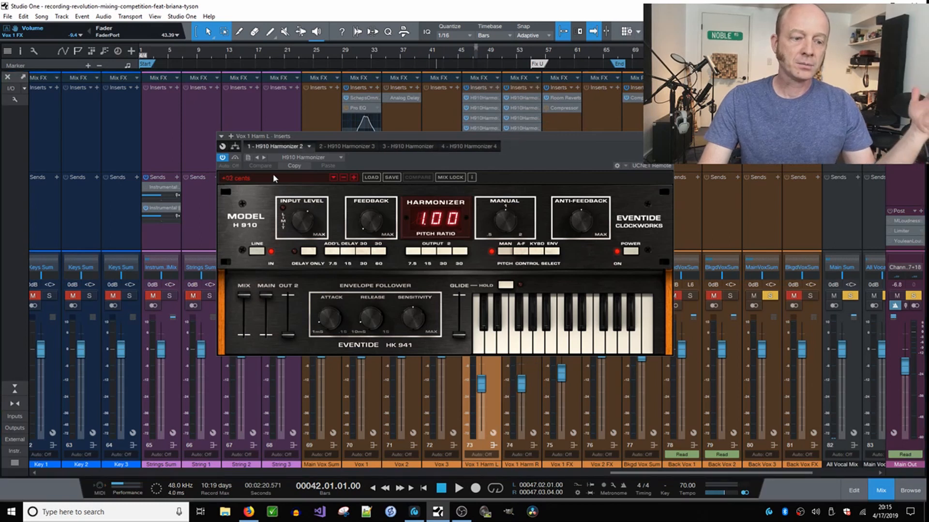
left_click(346, 146)
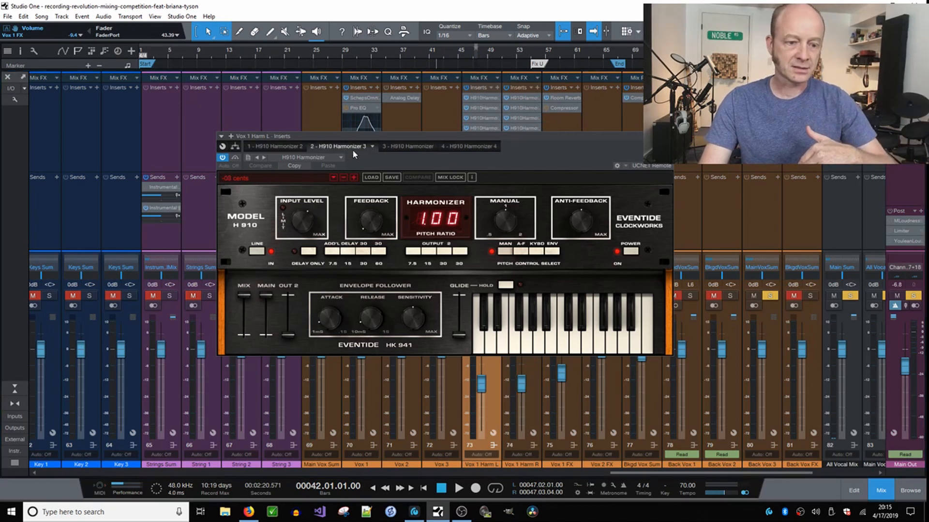
left_click(405, 147)
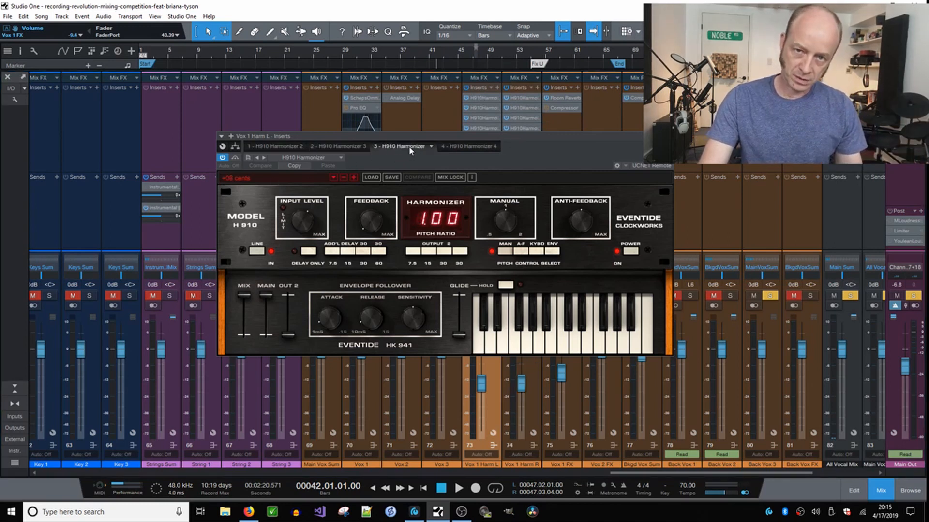
left_click(469, 146)
left_click(667, 136)
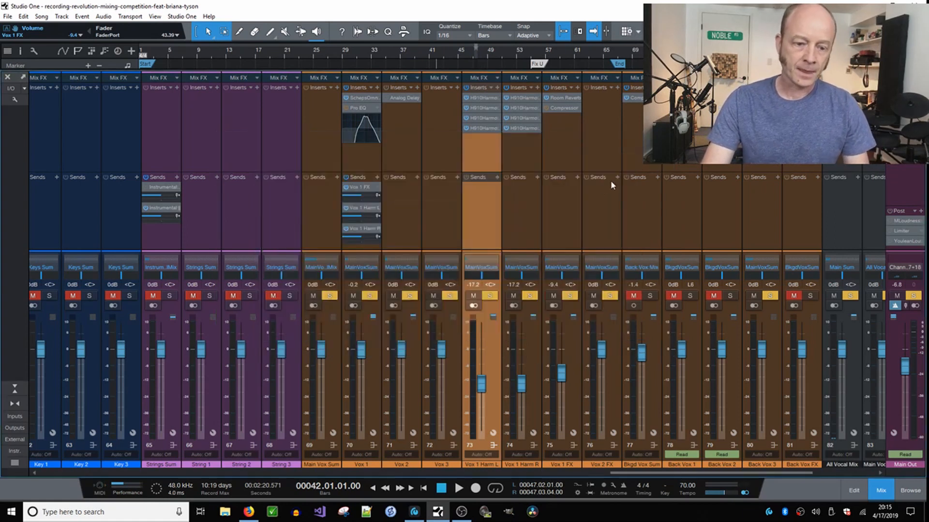
Step: Audition the soloed vocals briefly from bar 42 and select the Vox 2 and Vox 1 FX channels in turn to review their inserts
key("space")
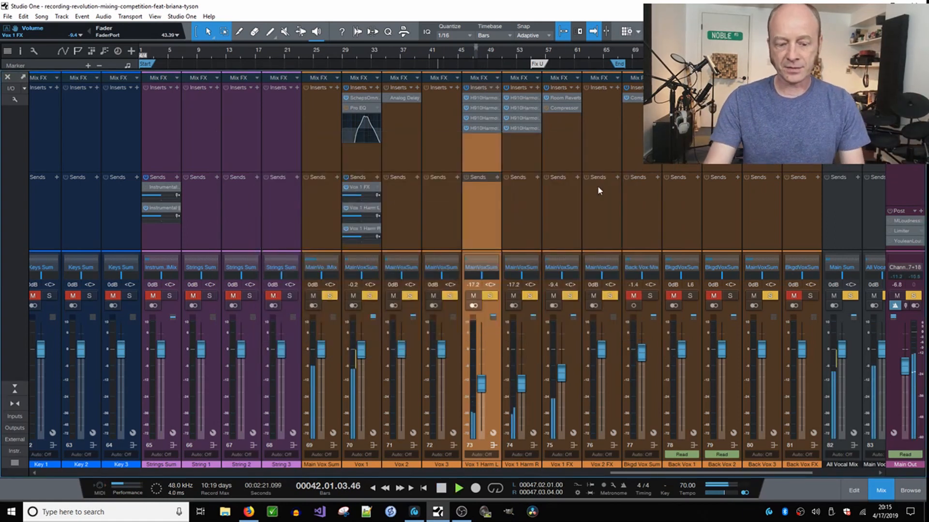
key("space")
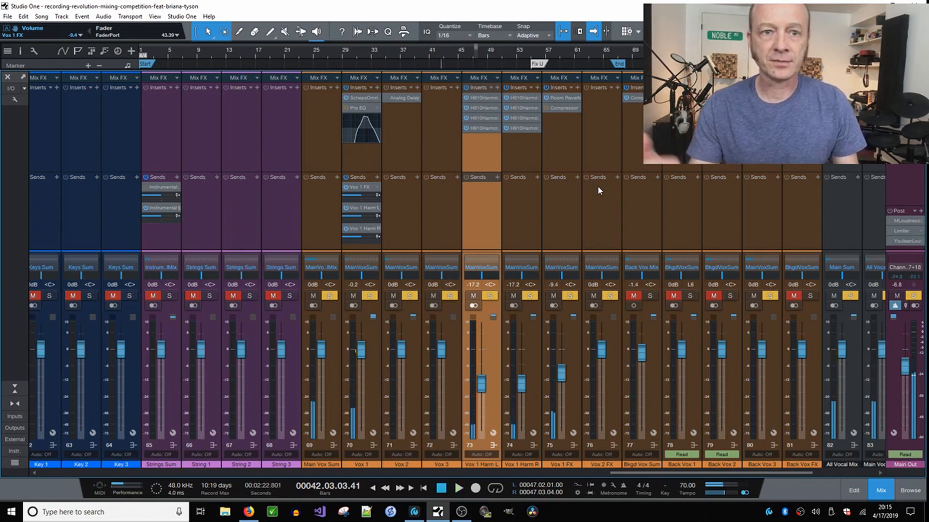
left_click(405, 126)
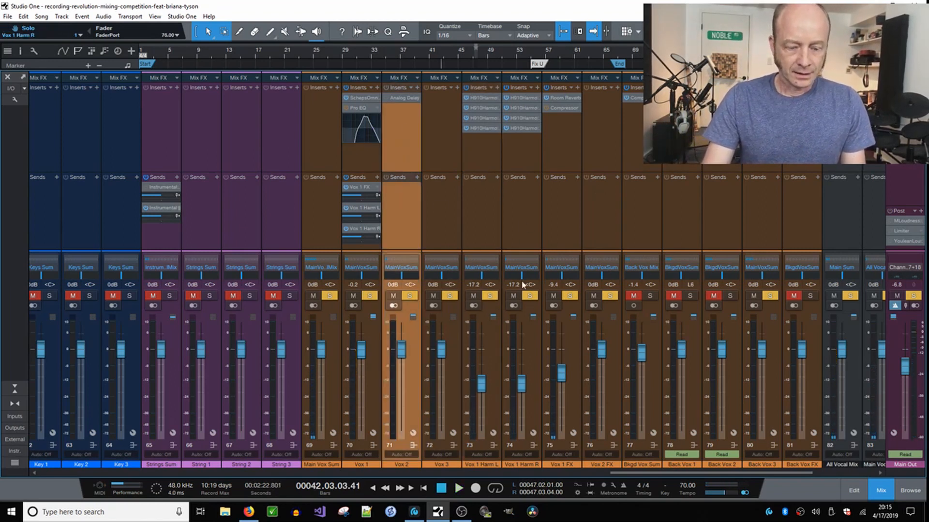
left_click(562, 162)
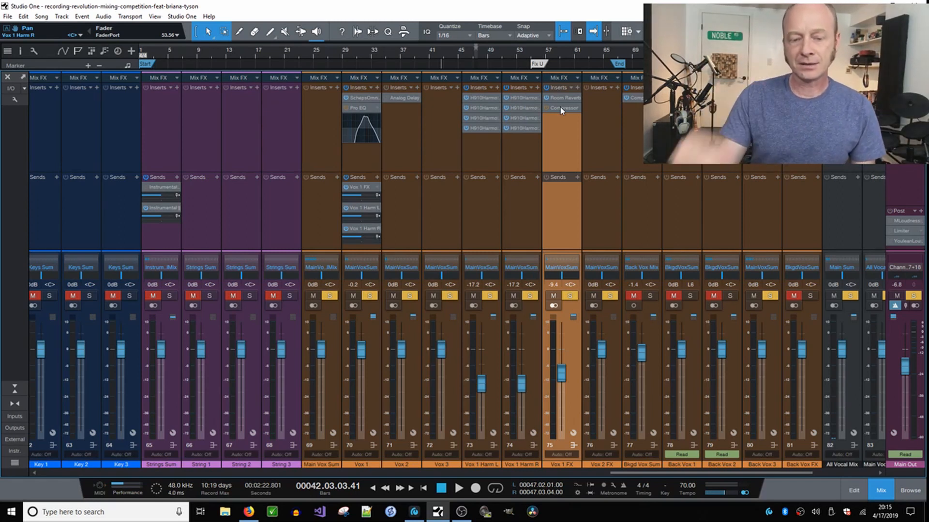
Step: Select the Back Vox 1 and Back Vox 2 channels together in the mixer
left_click_drag(651, 475, 678, 472)
left_click(611, 135)
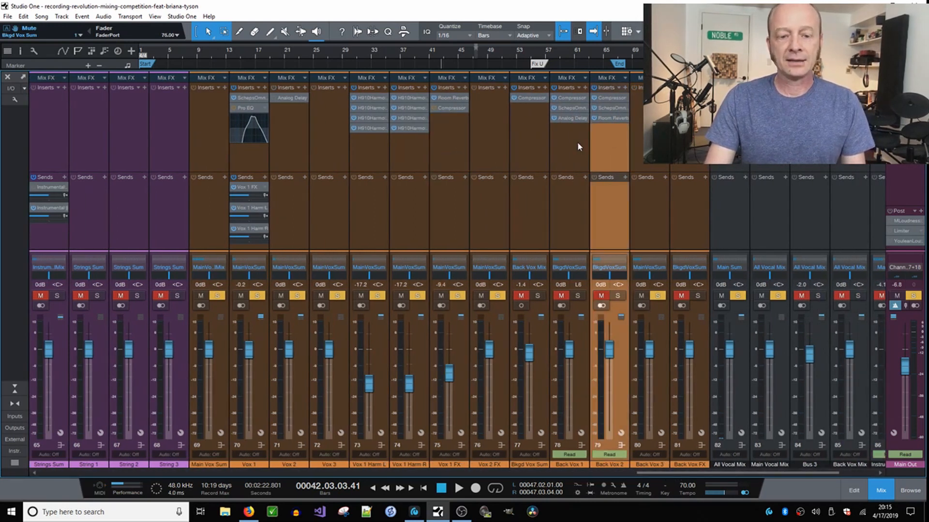
left_click(576, 141, "ctrl")
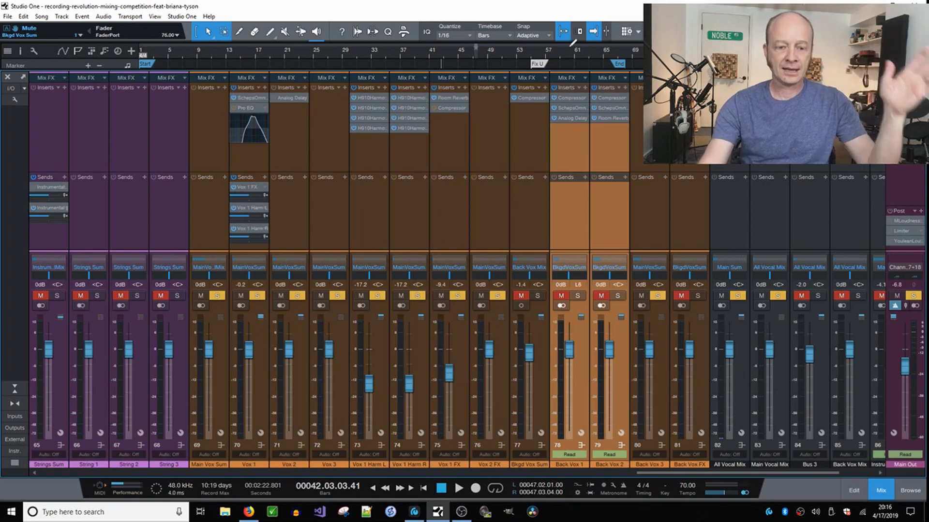
Step: Examine the Room Reverb, Scheps Omni Channel and Compressor inserts on Back Vox 2, and close the plug-in window
left_click(605, 119)
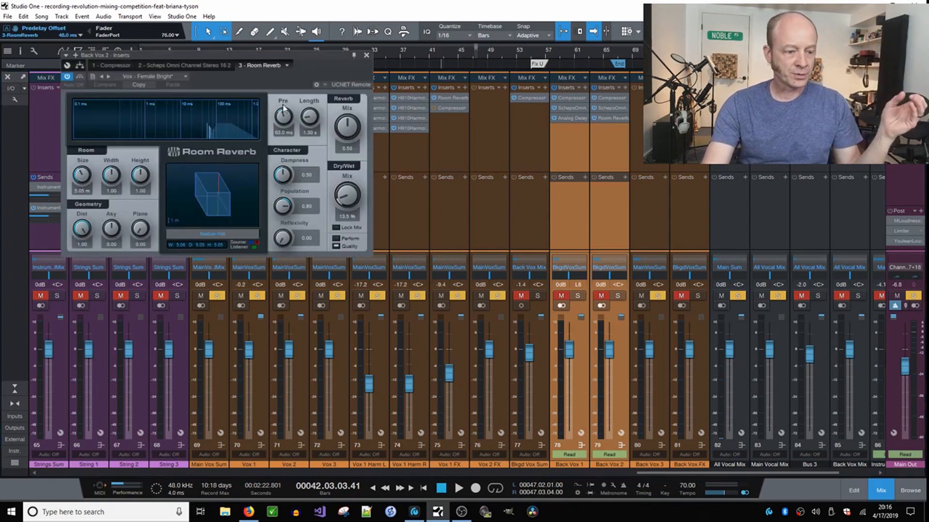
left_click_drag(279, 55, 384, 96)
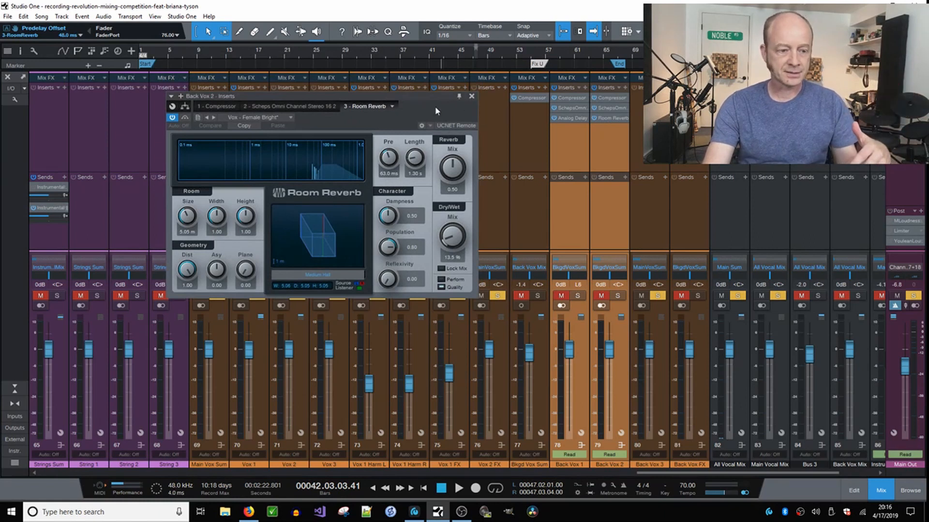
left_click(263, 107)
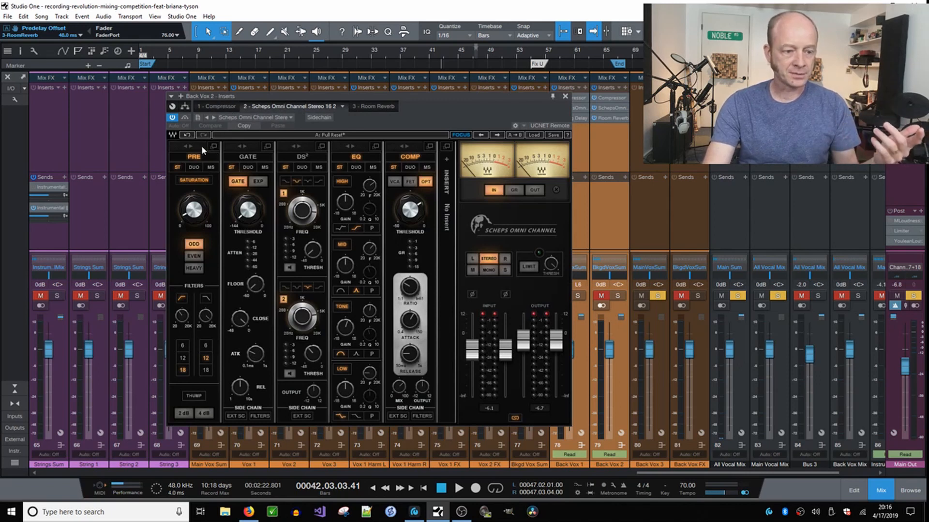
left_click(216, 106)
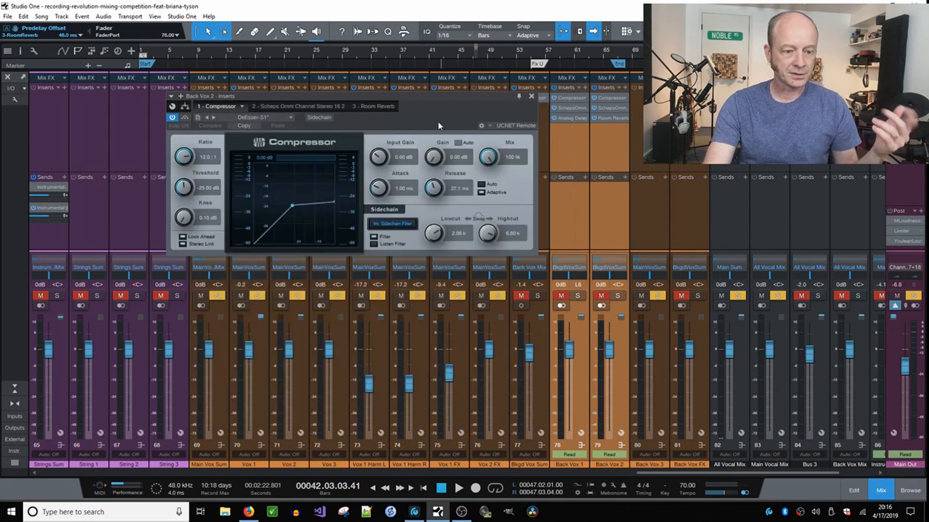
left_click(531, 96)
Step: Examine the Analog Delay on the Back Vox 1 channel and the routing view of its inserts
left_click(569, 223)
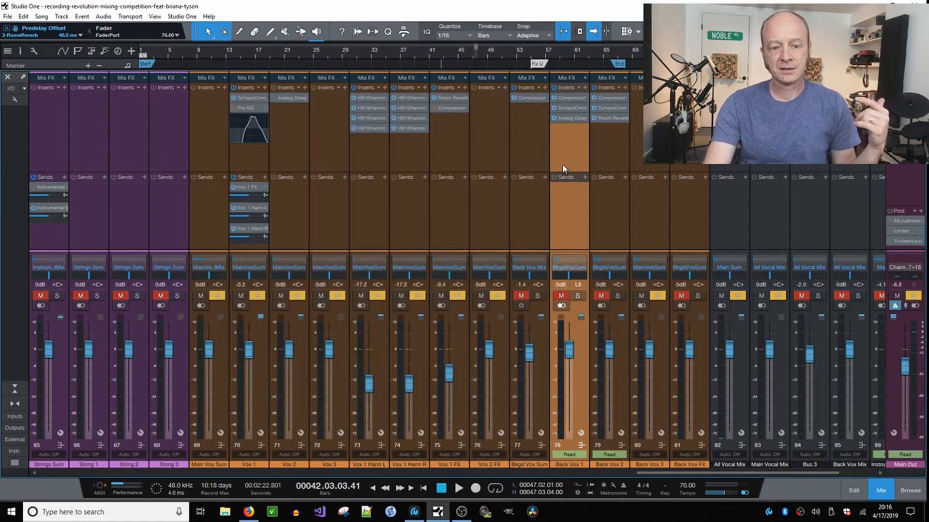
double_click(571, 119)
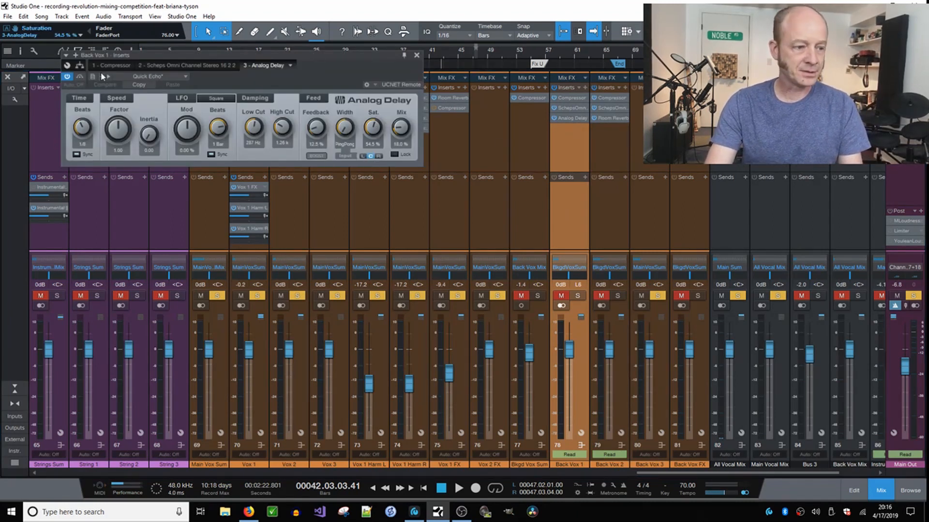
left_click(80, 65)
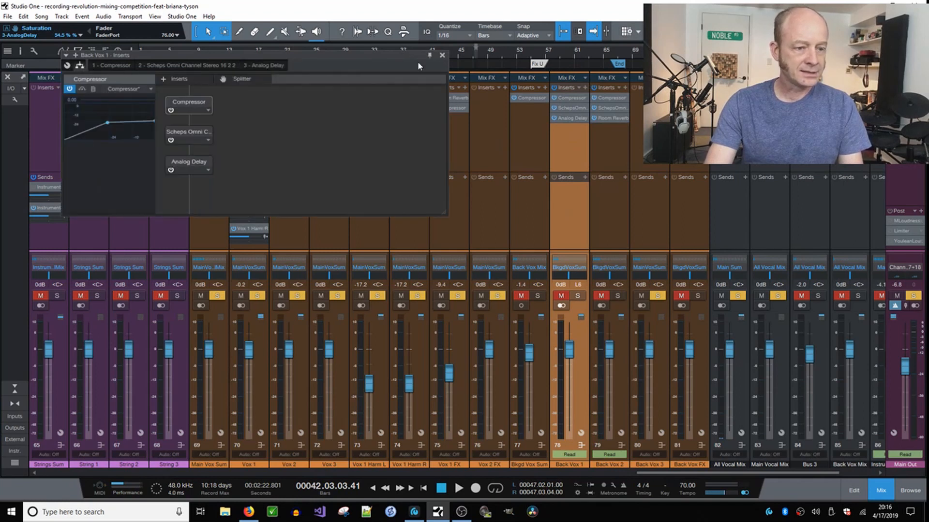
left_click(442, 54)
Step: Examine the insert routing of the Back Vox 2 channel around its splitter, and close the plug-in window
left_click(617, 99)
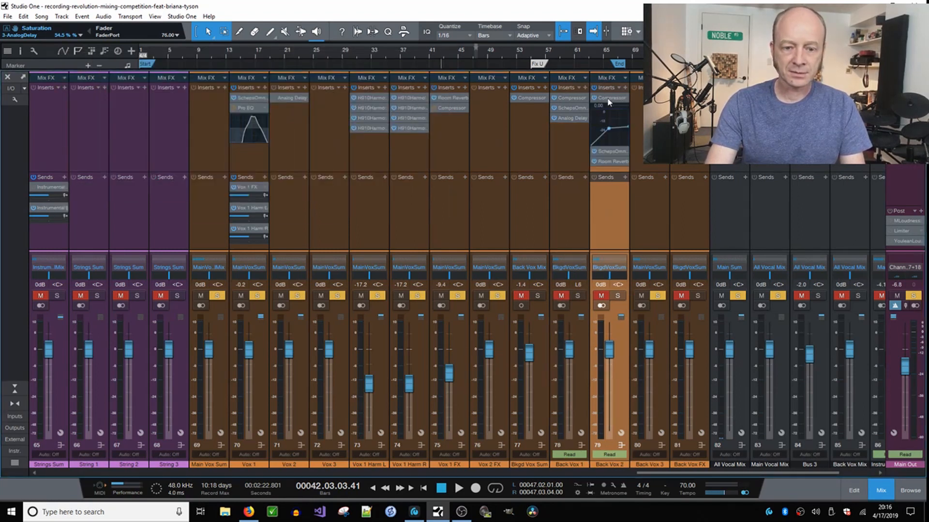
left_click(606, 99)
left_click(185, 107)
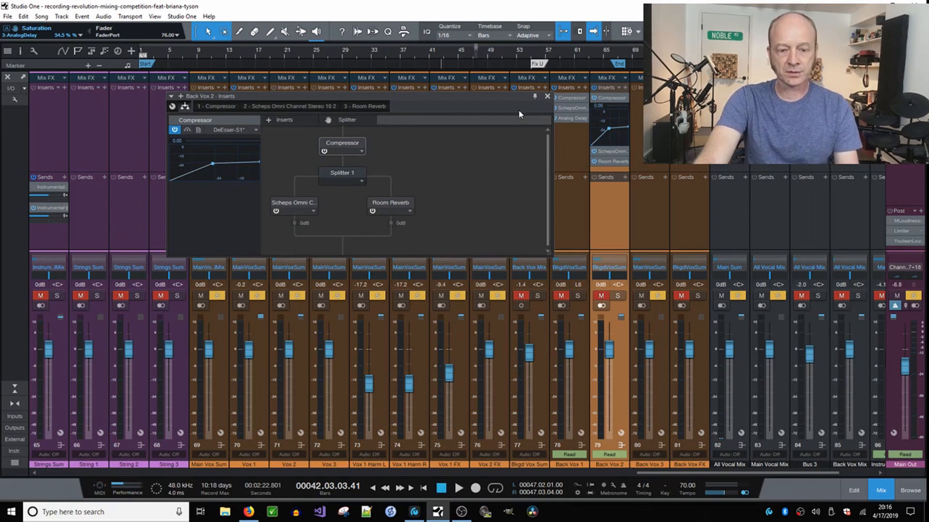
left_click(546, 97)
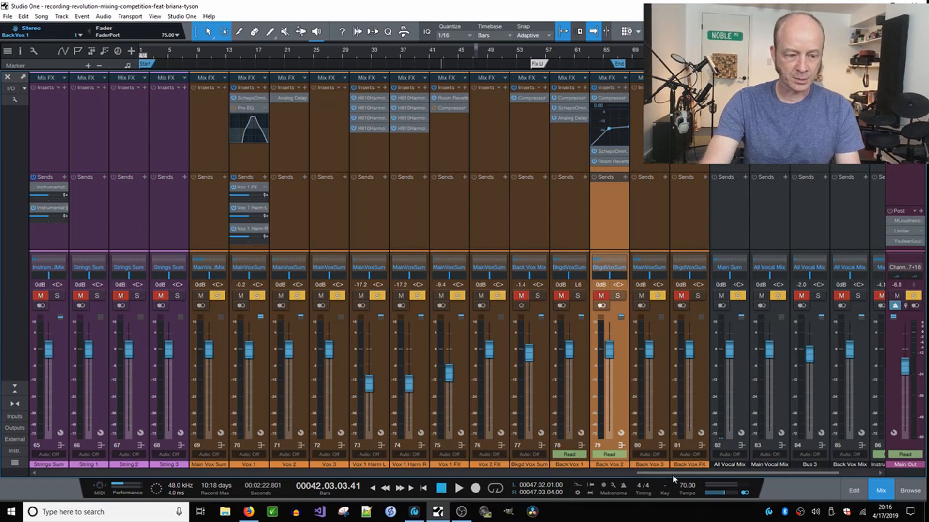
left_click_drag(675, 474, 612, 475)
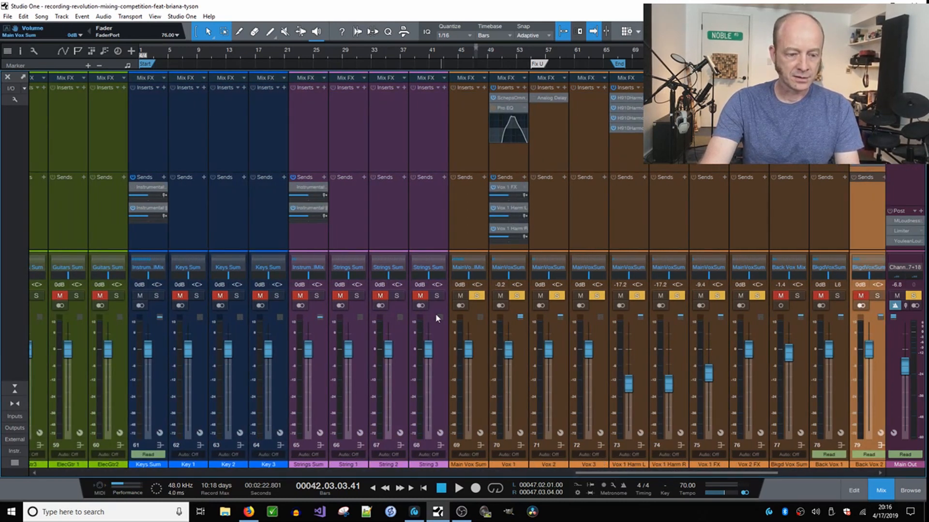
left_click(315, 255)
left_click(425, 239, "shift")
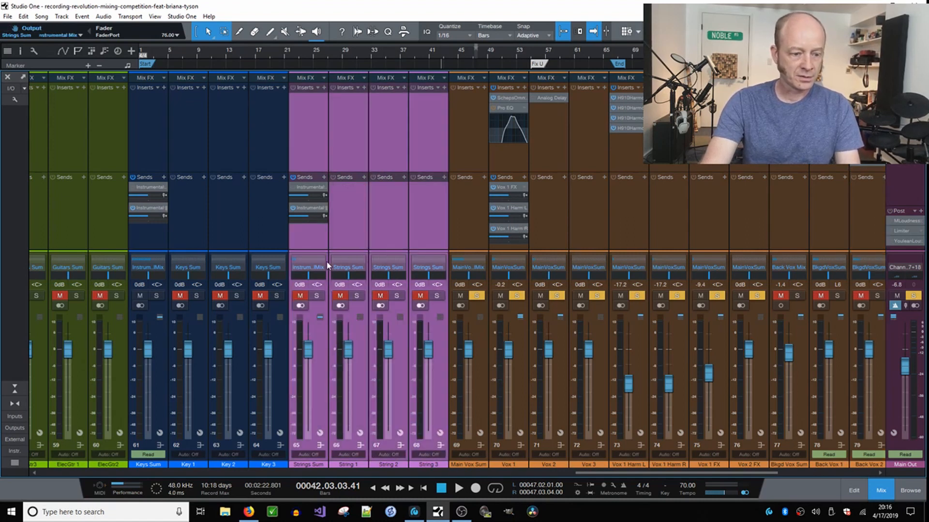
left_click(294, 264)
left_click(305, 245)
right_click(393, 223)
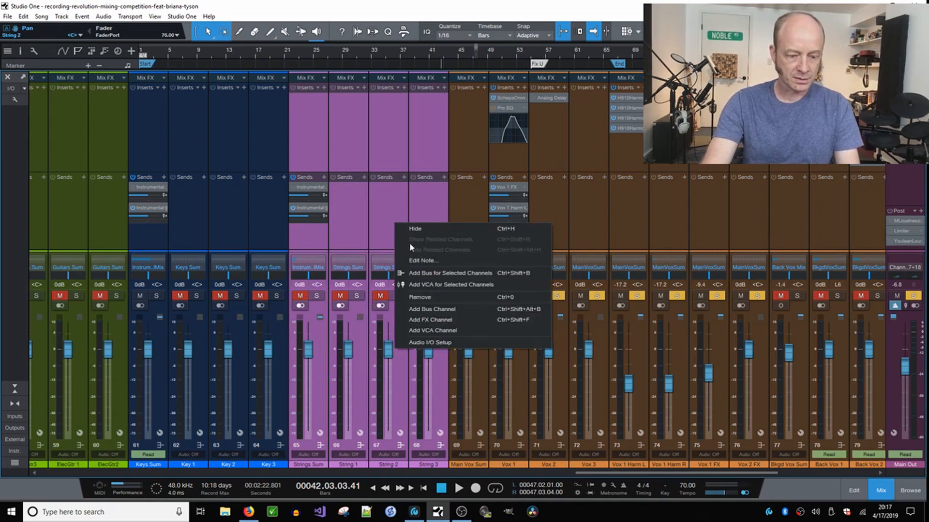
left_click(394, 219)
left_click(395, 219)
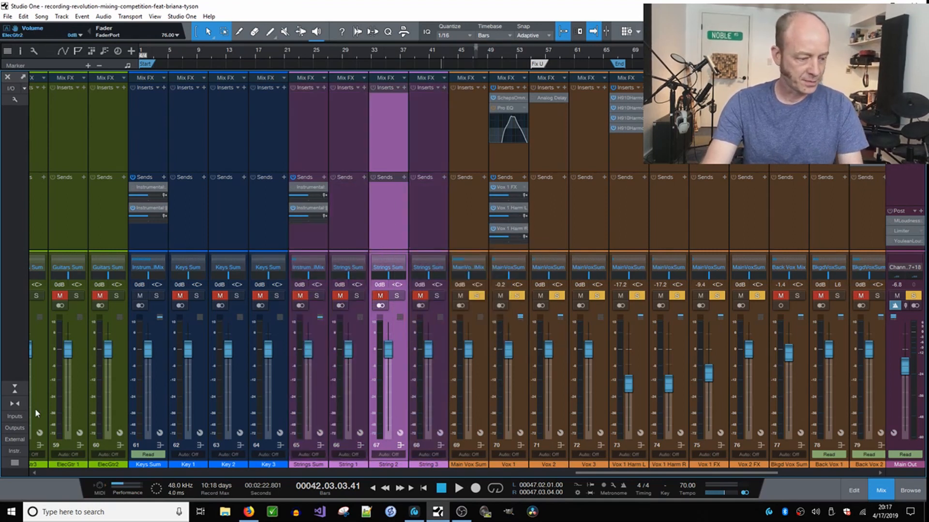
Step: Hide the Strings Sum, String 1, String 2 and String 3 channels using the mixer's channel list
left_click(14, 463)
scroll(82, 369, "down", 9)
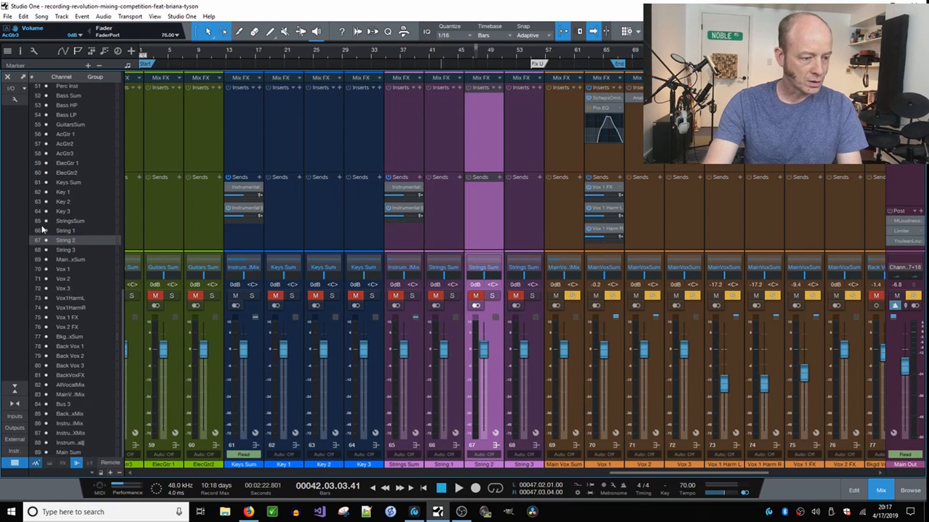
left_click_drag(43, 221, 40, 251)
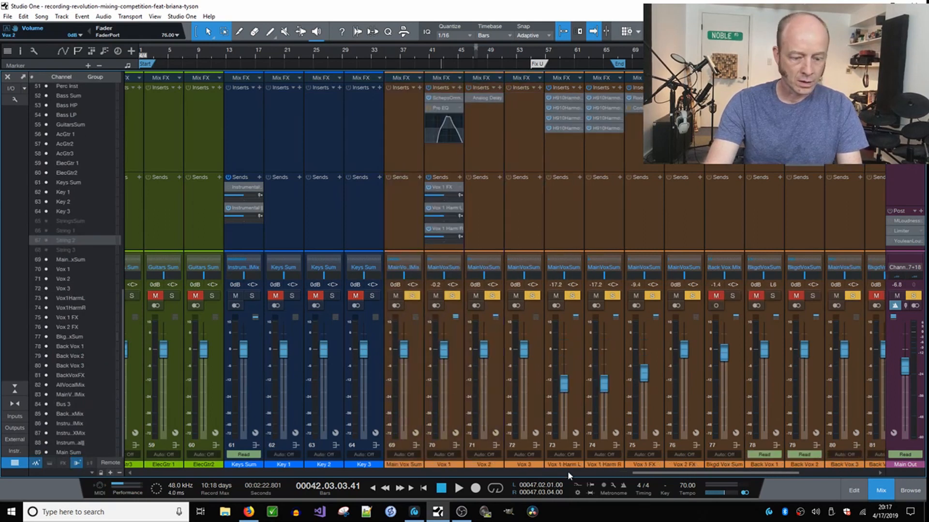
Step: Play the song from the start and look over the track arrangement during playback
left_click_drag(678, 477, 217, 483)
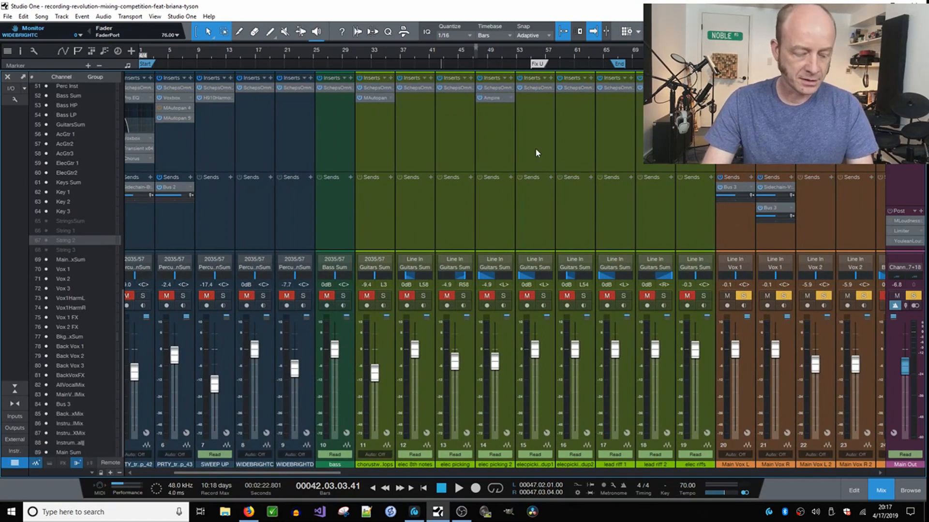
key("F3")
key("Home")
key("space")
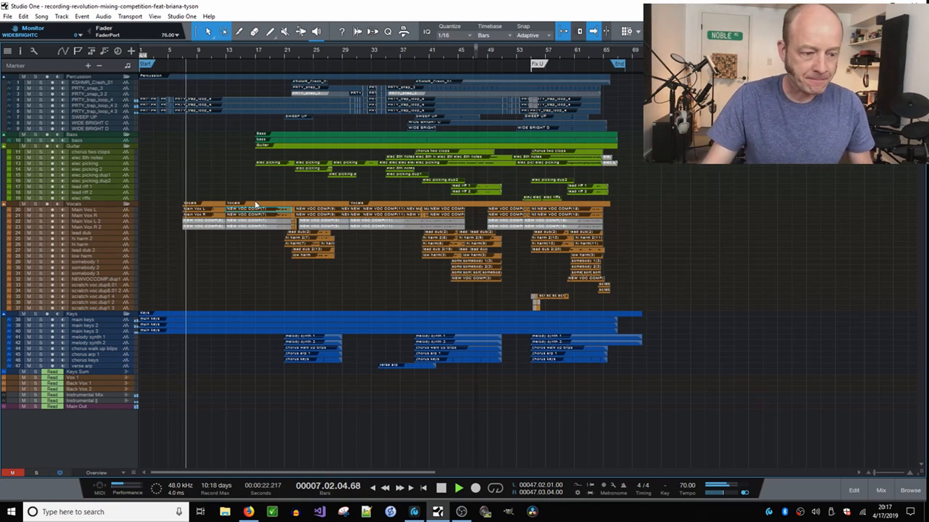
scroll(242, 270, "up", 3)
scroll(249, 261, "down", 2)
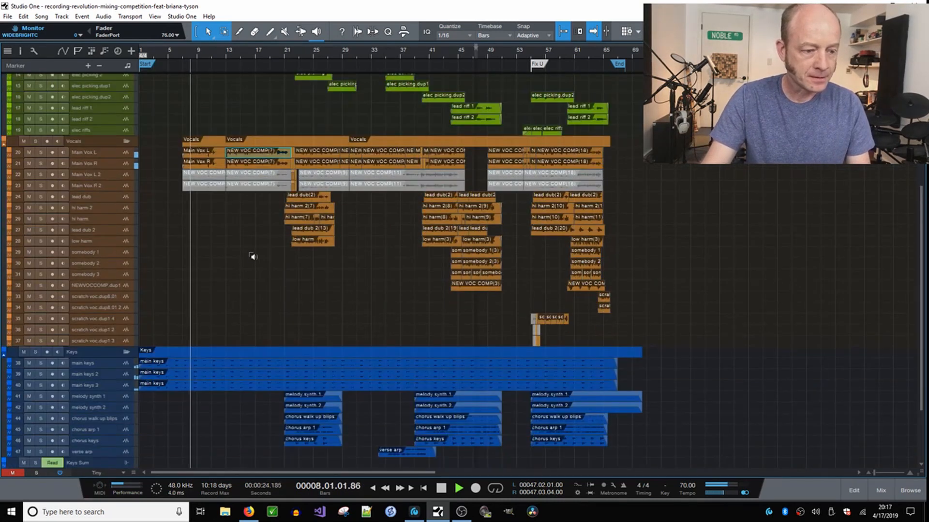
scroll(268, 255, "down", 1)
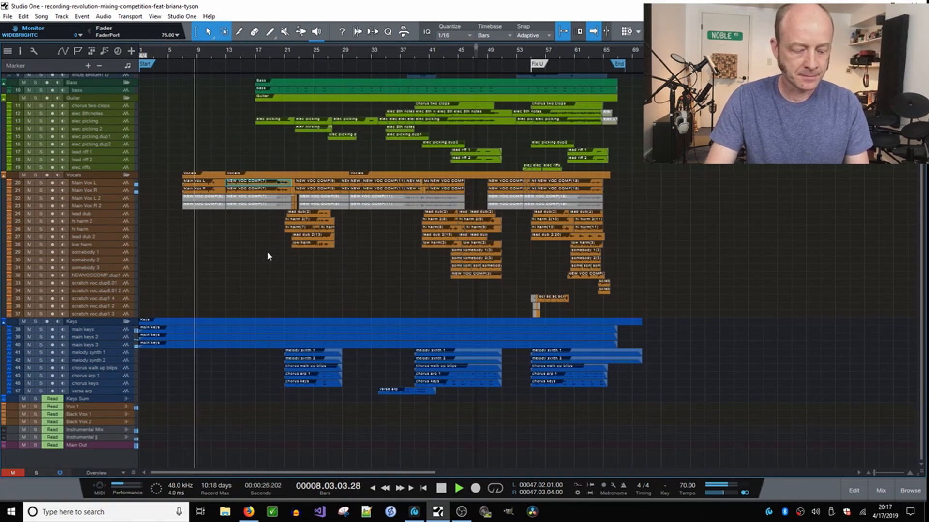
Step: Enable MAutopan 4 and bypass MAutopan 5 on the third PRTY_trap_loop_4 channel, and close the plug-in window
key("F3")
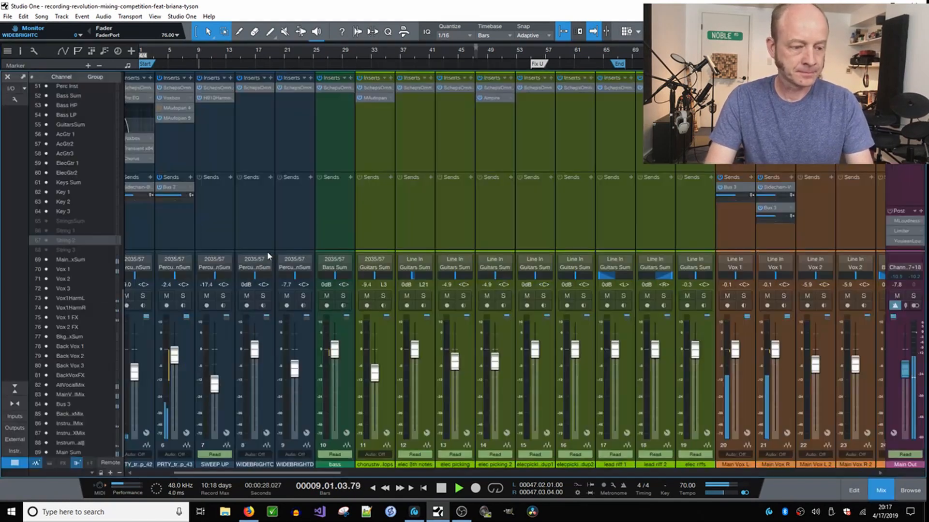
left_click_drag(283, 474, 242, 474)
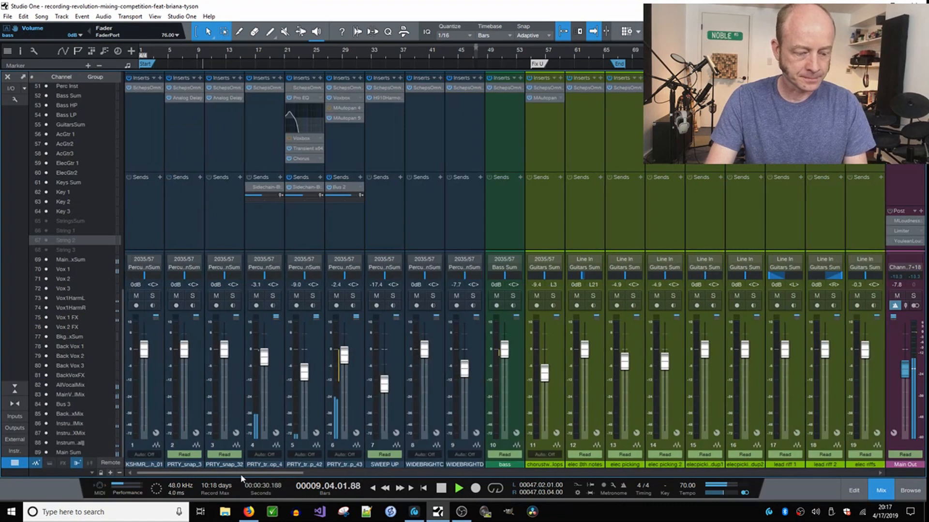
left_click(346, 118)
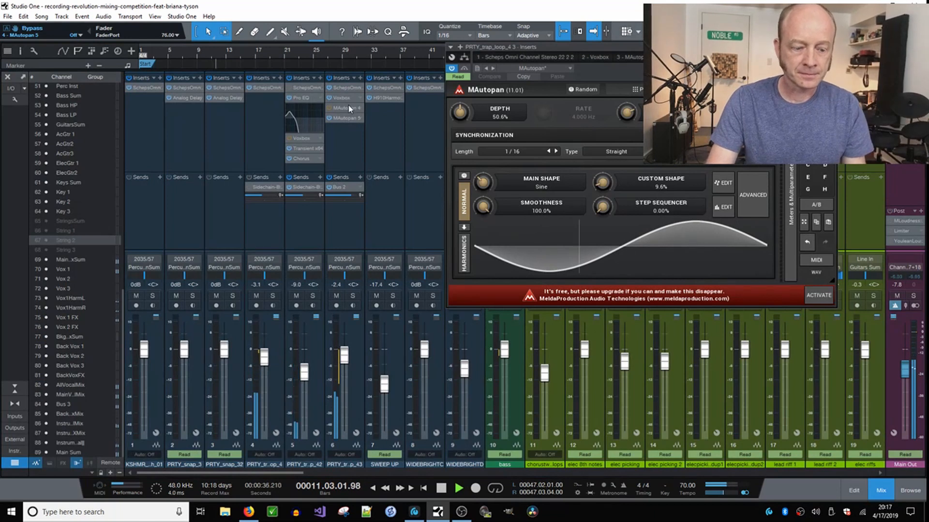
left_click(329, 108)
left_click(328, 118)
key("Escape")
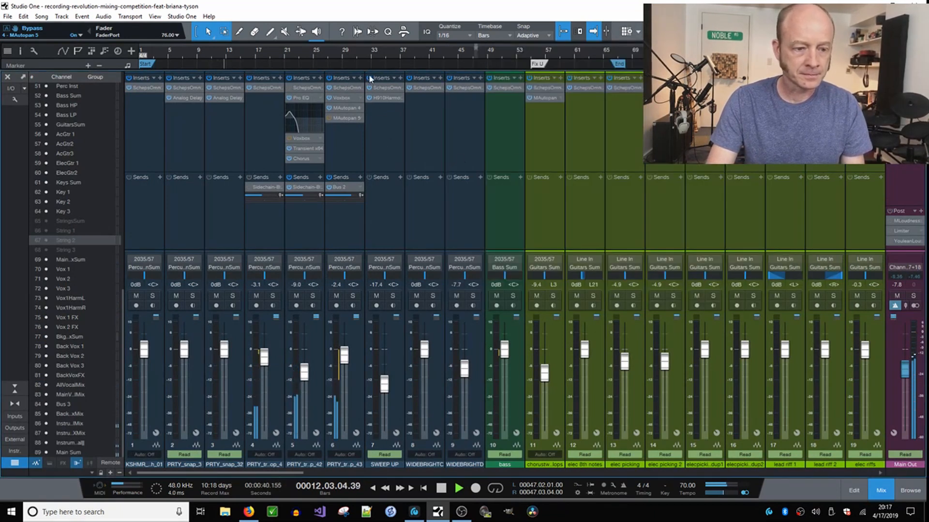
Step: Show the automation in the arrangement and examine the percussion tracks' pan and MAutopan bypass envelopes
mouse_move(369, 71)
left_mouse_down()
mouse_move(372, 185)
mouse_move(376, 89)
left_mouse_up()
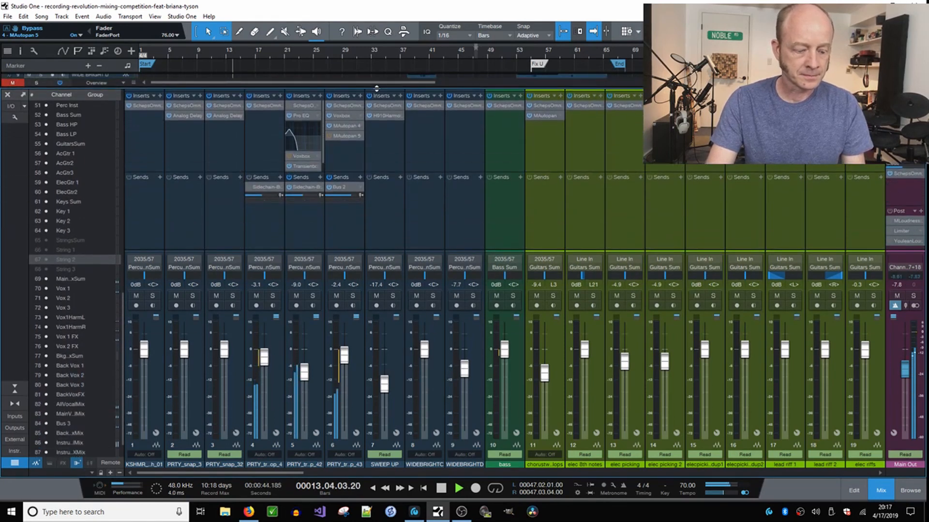
key("F3")
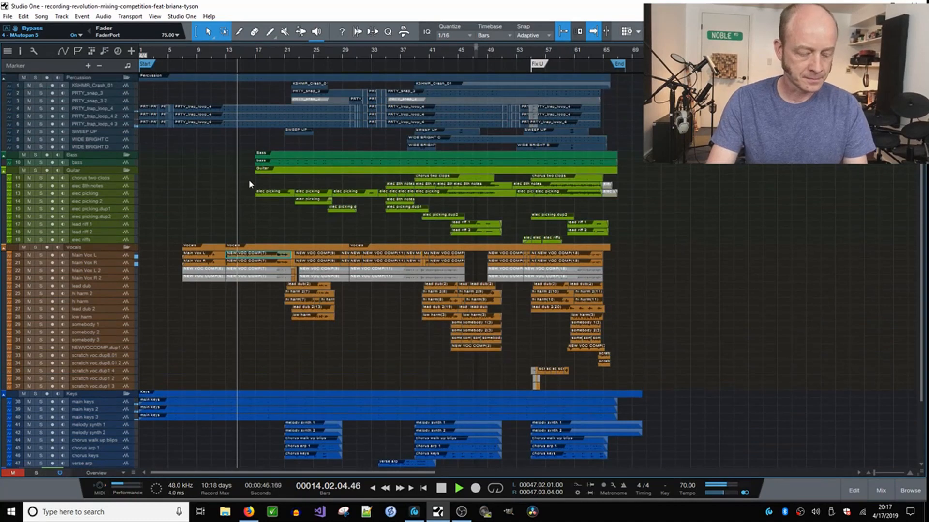
key("a")
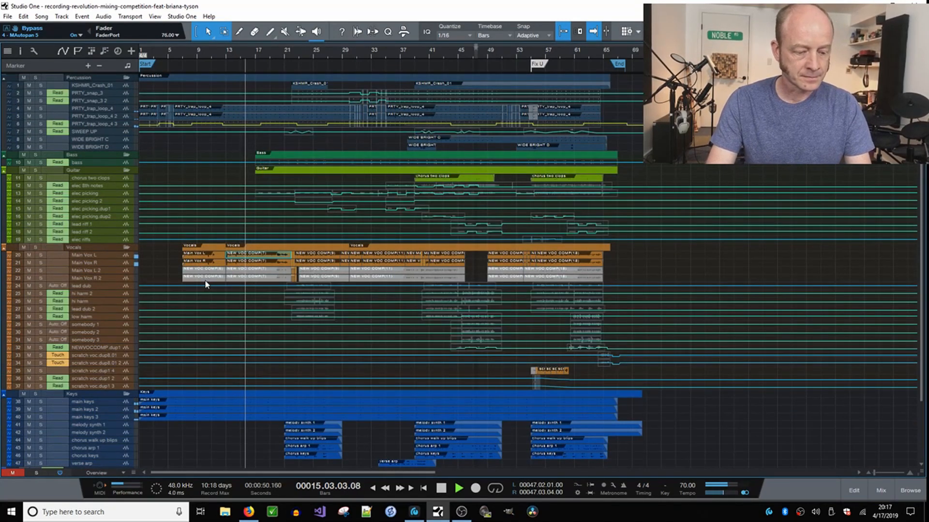
scroll(252, 146, "up", 3)
scroll(252, 146, "up", 2)
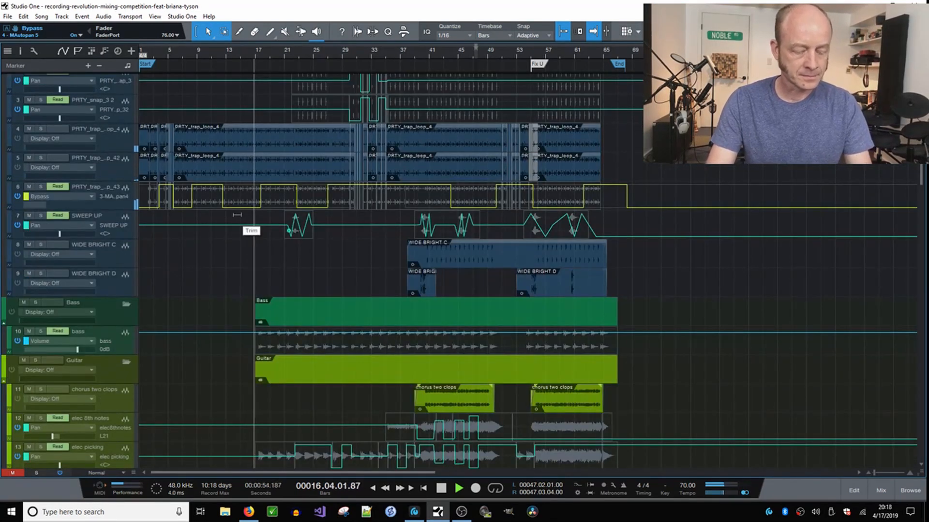
Step: Return to the mixer during playback and hide the Bass HP and Bass LP channels
key("F3")
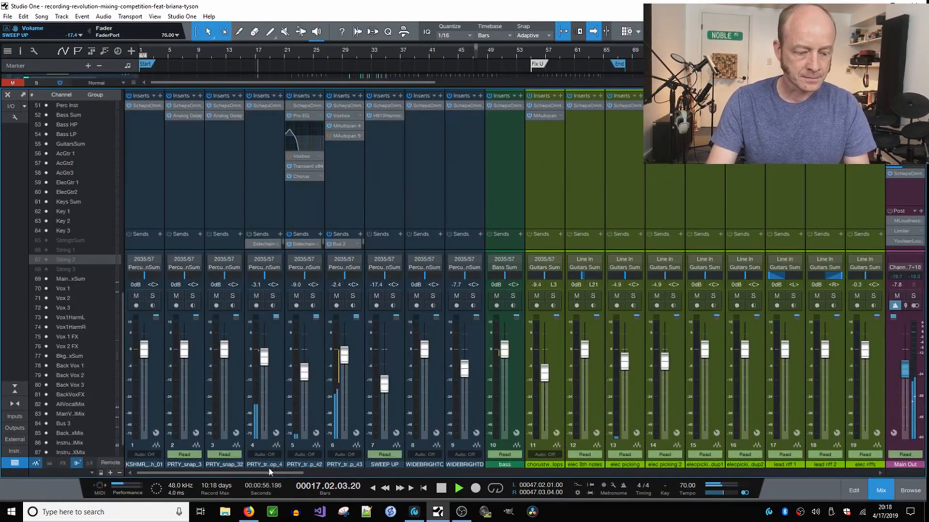
left_click_drag(259, 474, 882, 468)
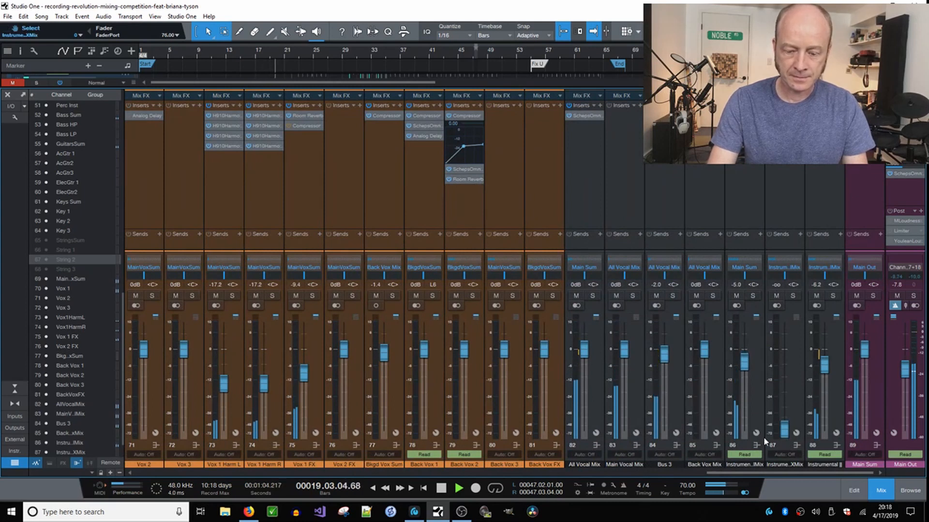
left_click_drag(756, 470, 524, 465)
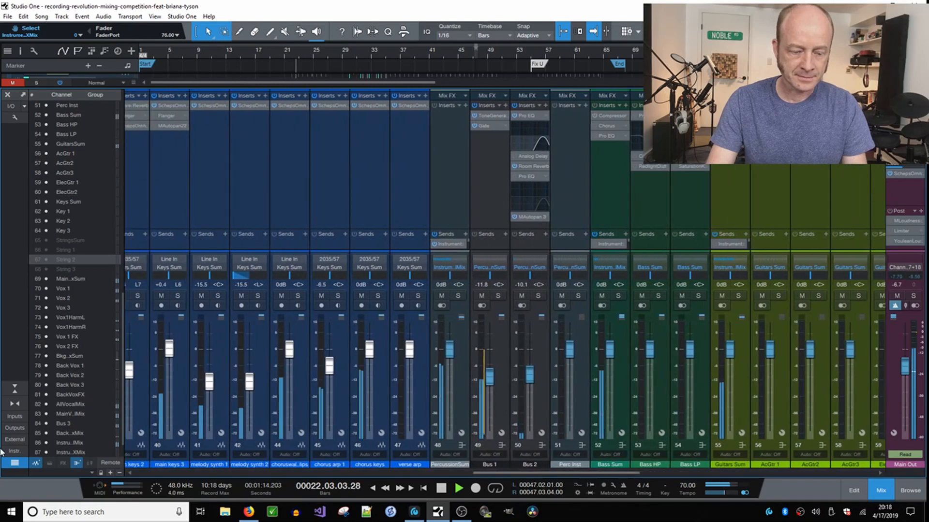
scroll(52, 289, "up", 5)
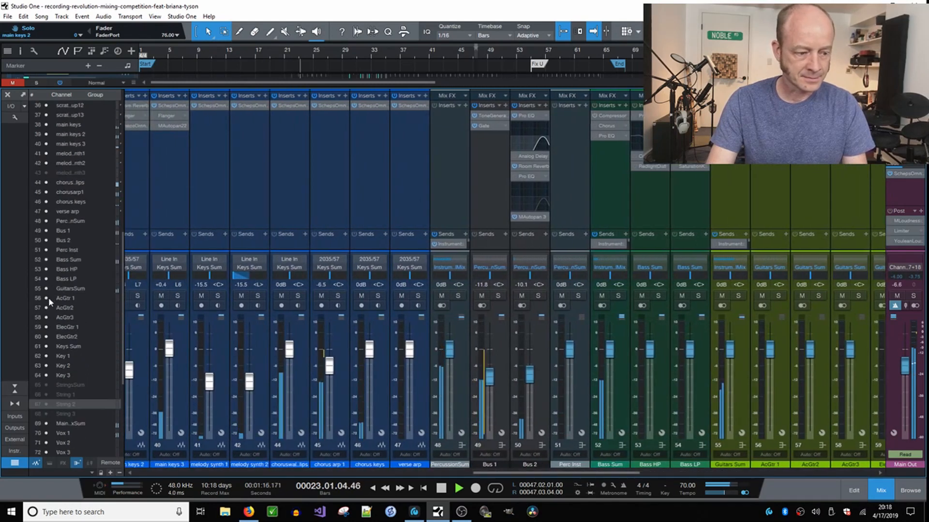
left_click(46, 270)
left_click(45, 278)
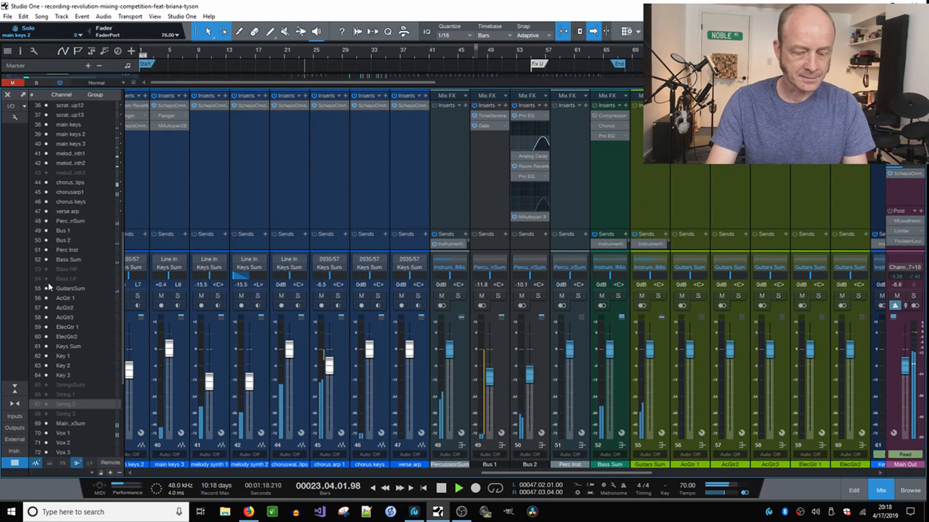
Step: Rename the Bus 1 channel to Kick Tone and leave the Bus 2 name as it is
left_click_drag(605, 471, 579, 471)
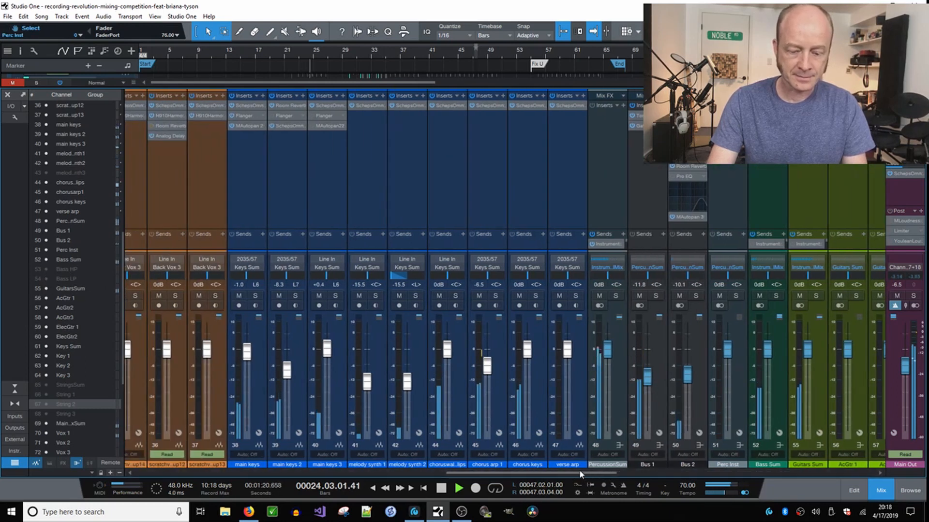
double_click(647, 464)
type("Kick Tone")
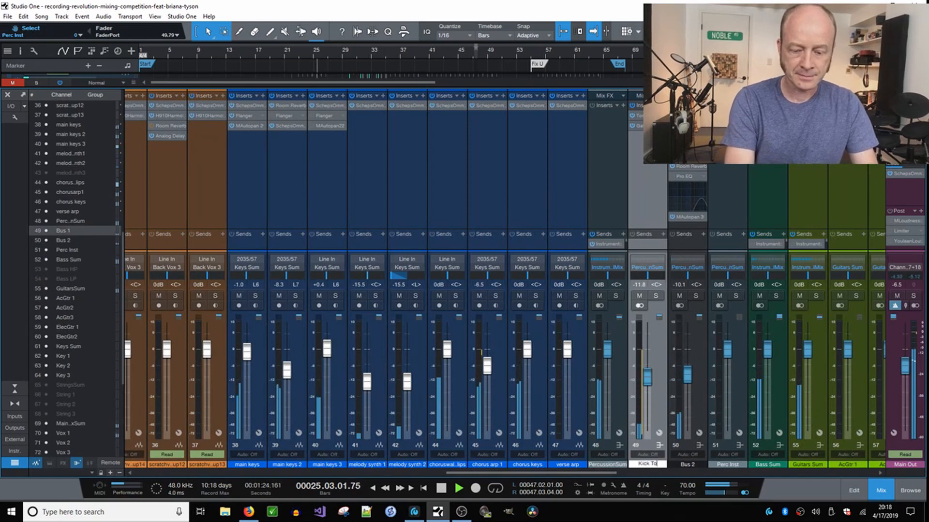
key("Tab")
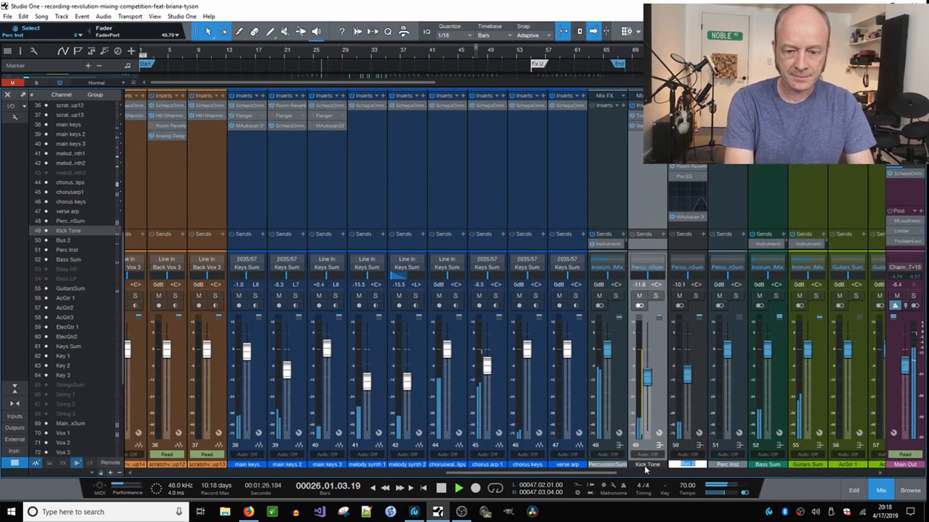
key("Return")
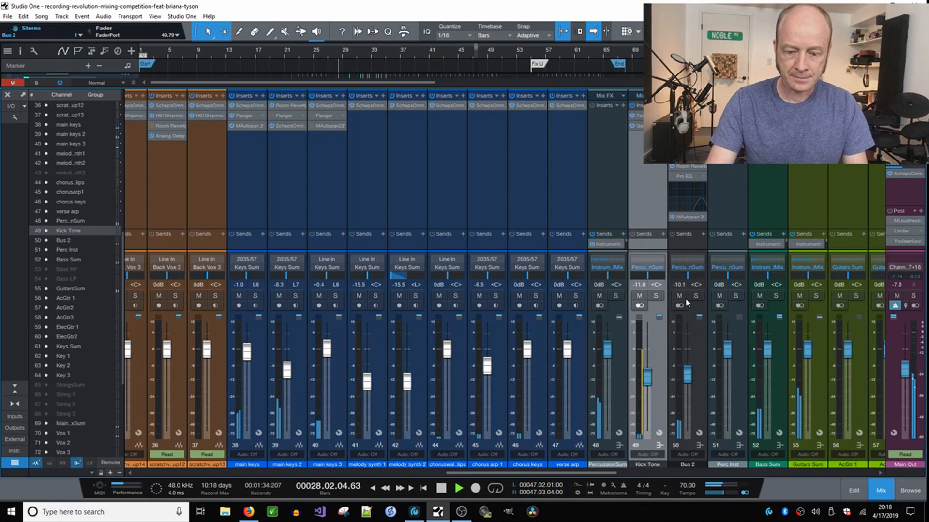
Step: Switch the automation mode of scratch vocal channels 33 and 34 from Touch to Read, and stop playback
left_click_drag(582, 473, 528, 470)
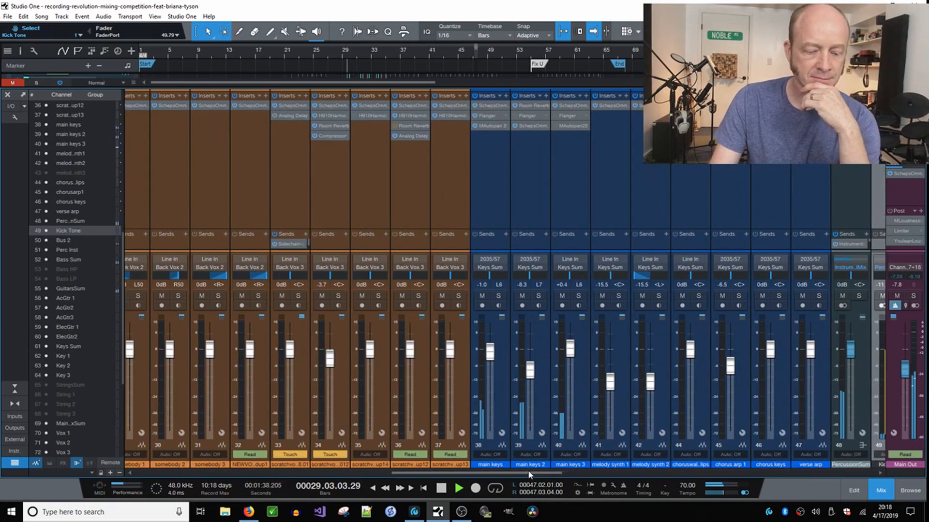
left_click(330, 454)
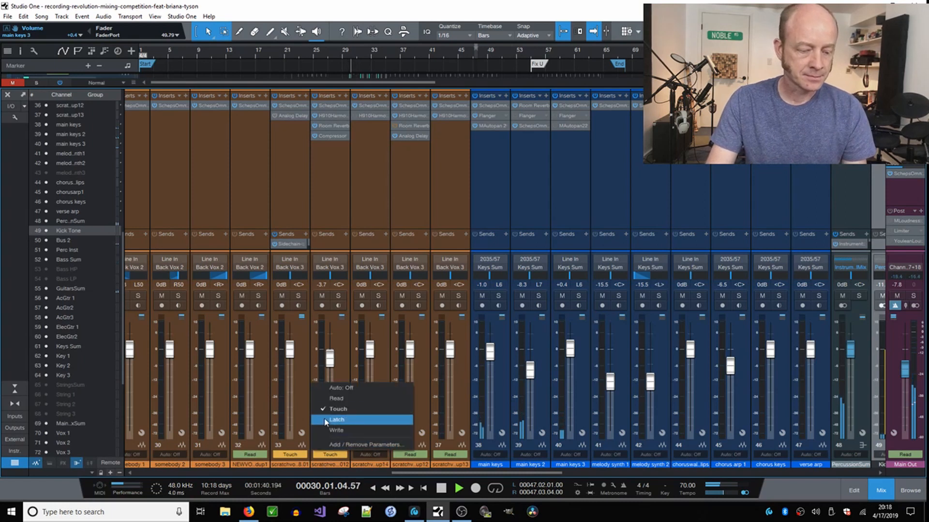
left_click(320, 397)
left_click(301, 455)
left_click(300, 398)
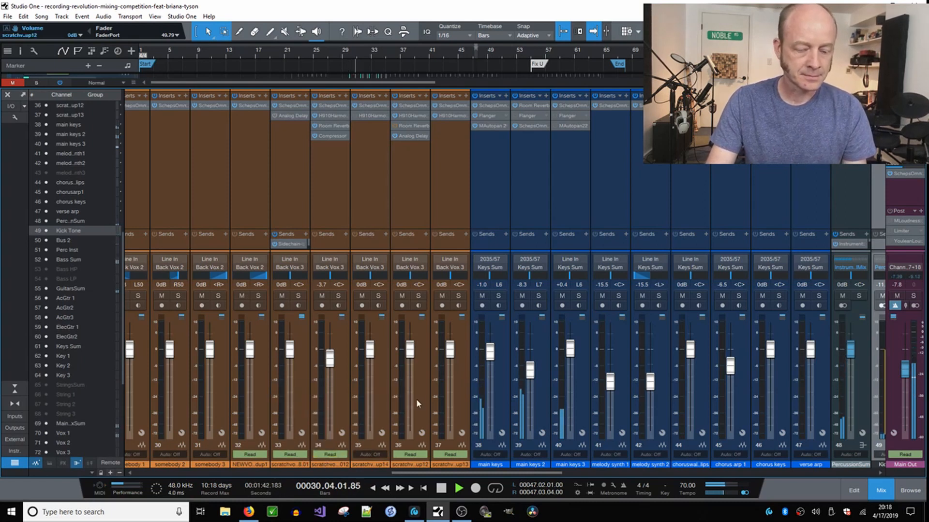
left_click(466, 399)
key("space")
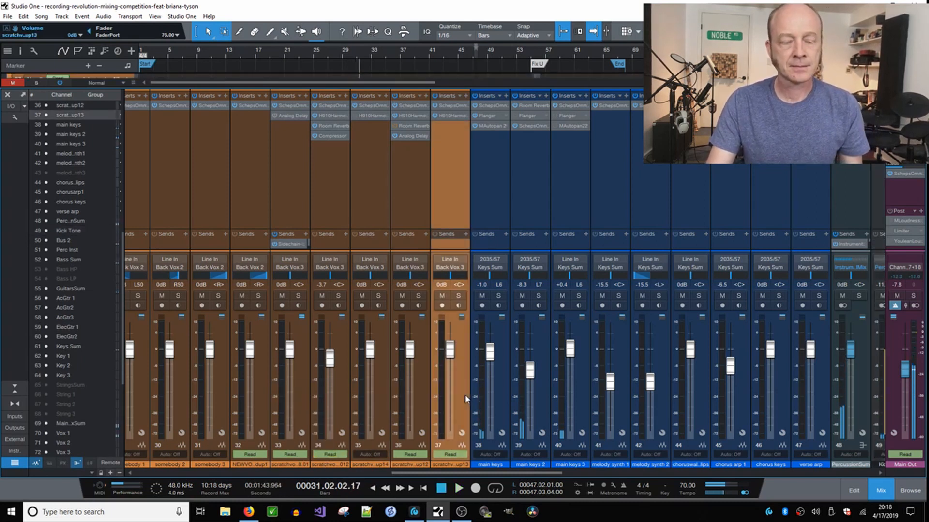
Step: Select the third PRTY_trap_loop_4 channel, and enlarge the arrangement view and the mixer's insert area
left_click_drag(467, 473, 213, 479)
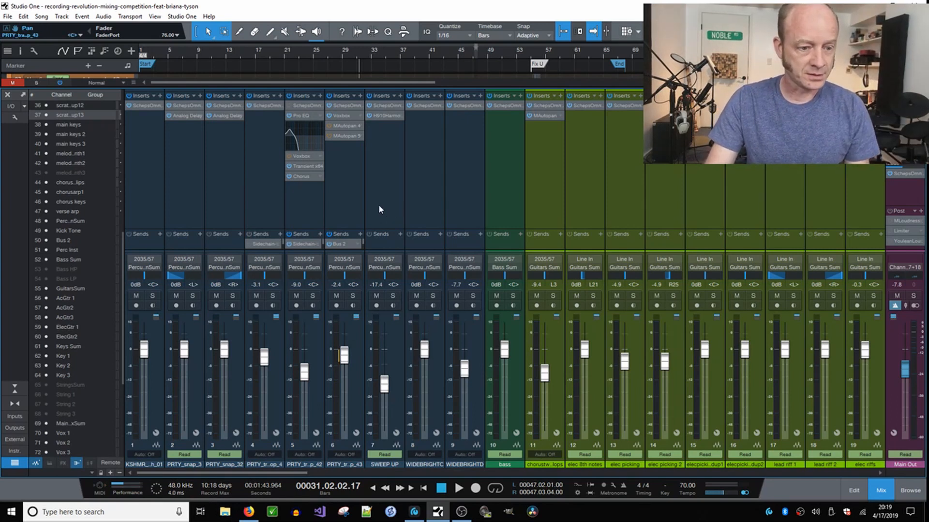
left_click(353, 171)
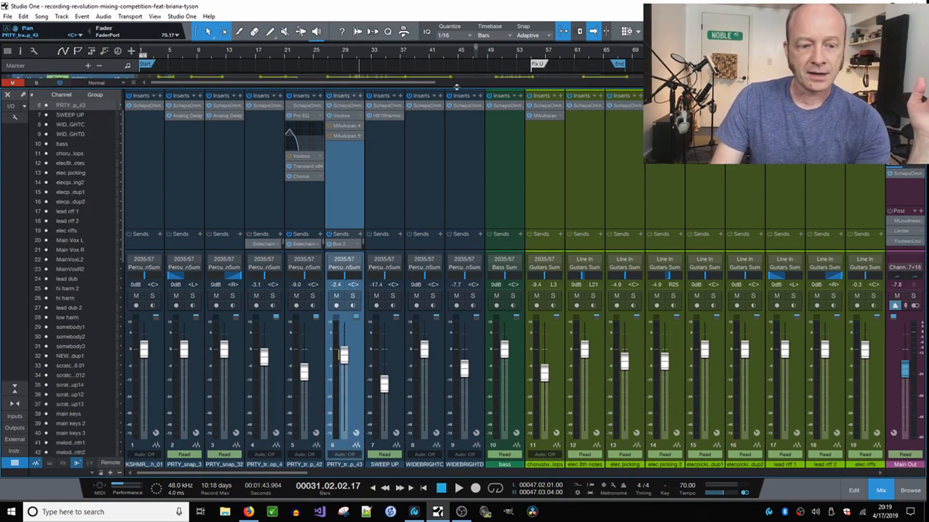
left_click_drag(454, 94, 454, 168)
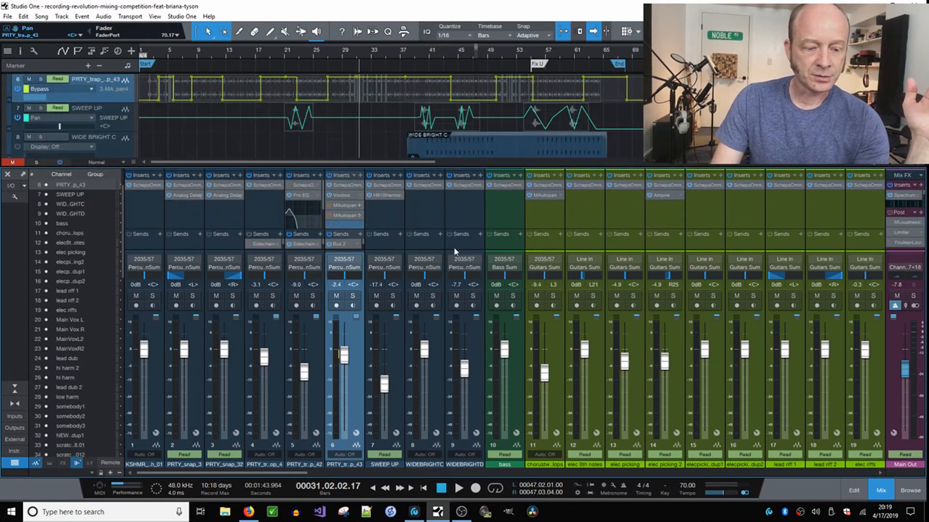
left_click_drag(454, 251, 457, 352)
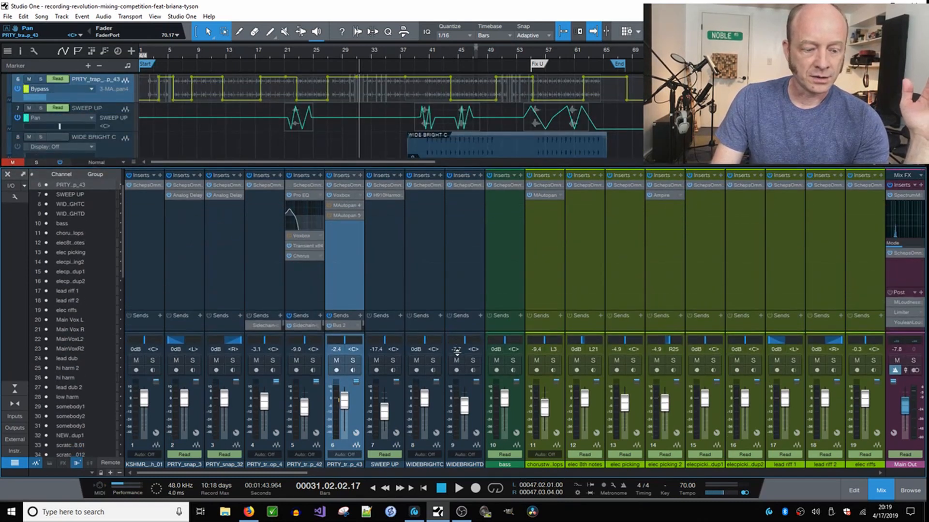
left_click_drag(441, 164, 441, 197)
Step: Play the opening bars from the song start in short passages to hear the MAutopan bypass automation switch on the trap loop
scroll(416, 152, "up", 5)
key("comma")
key("space")
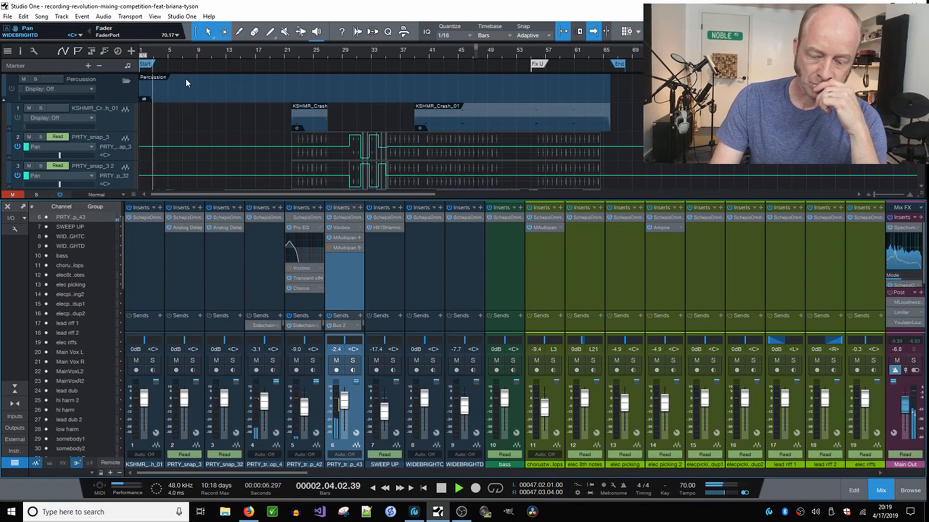
key("space")
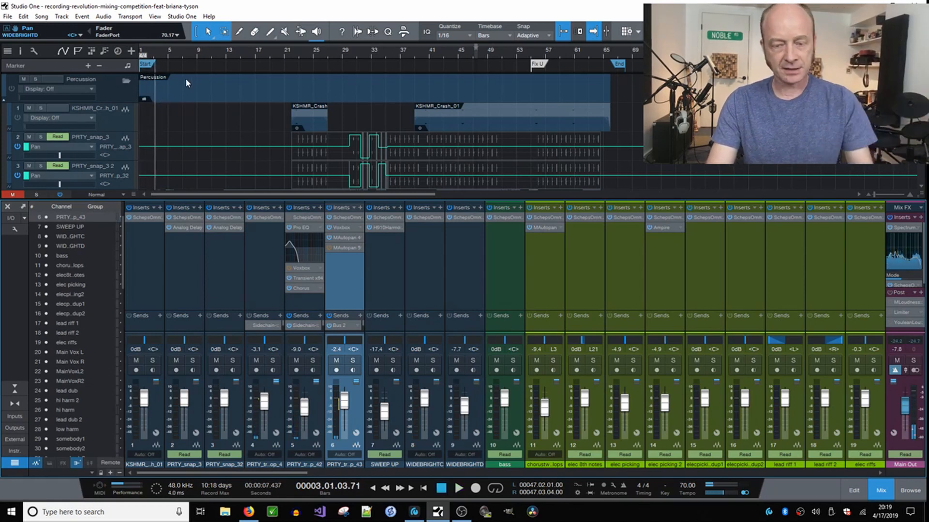
key("space")
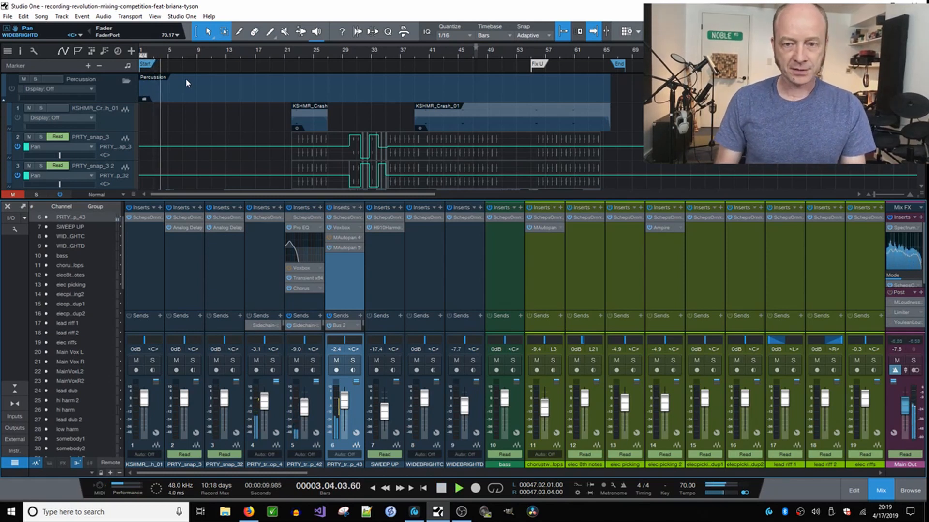
key("space")
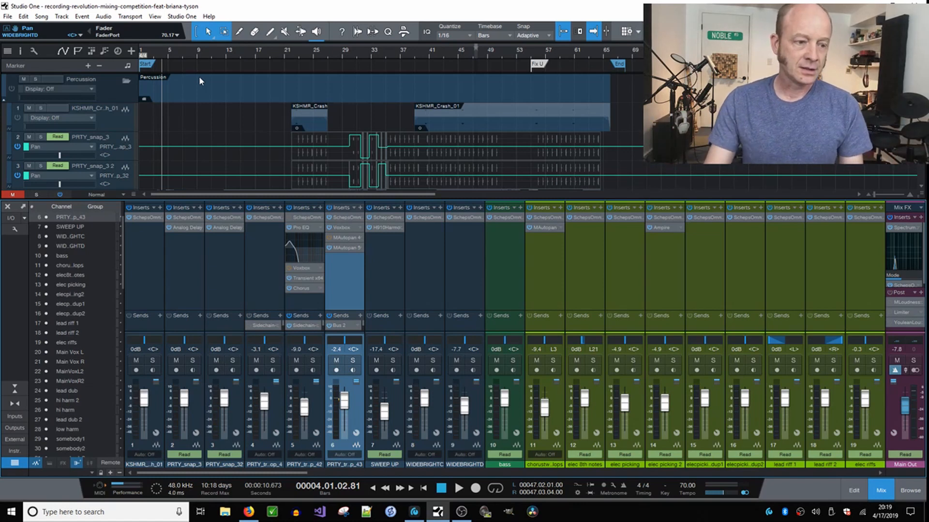
Step: Compare the MAutopan 4 and MAutopan 5 settings on the third PRTY_trap_loop_4 channel, and close the plug-in window
left_click_drag(211, 200, 210, 222)
left_click(348, 263)
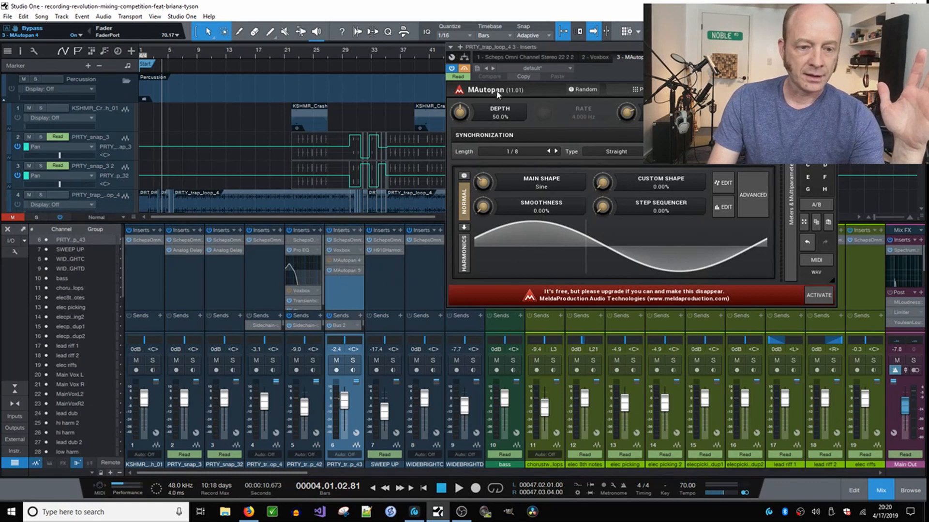
left_click(679, 57)
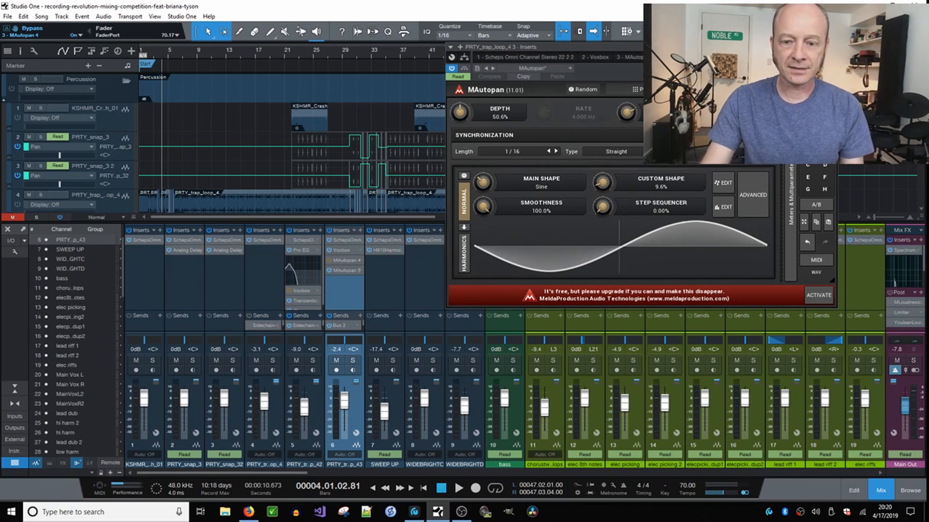
left_click(830, 47)
Step: Examine the trap loop's bypass envelope and the SWEEP UP pan envelope, and reduce the track height to Tiny
scroll(383, 179, "down", 4)
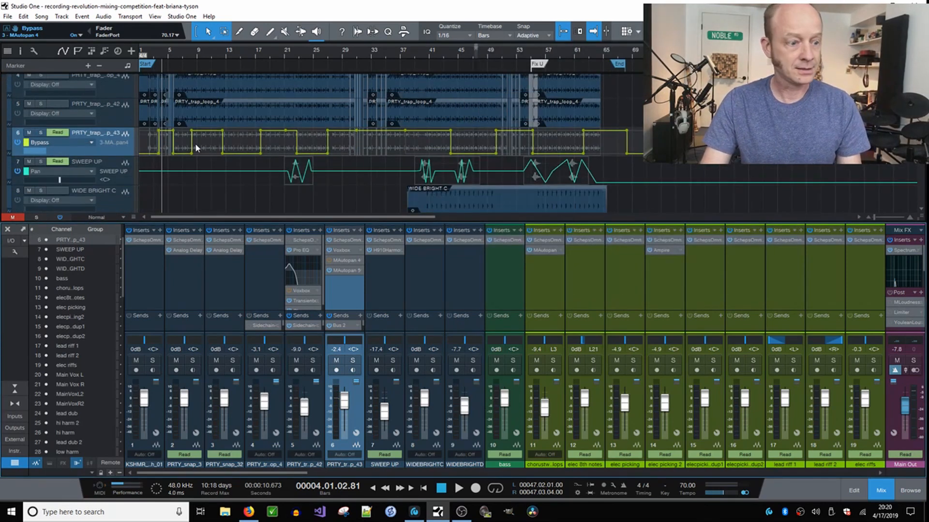
left_click(78, 143)
left_click(77, 144)
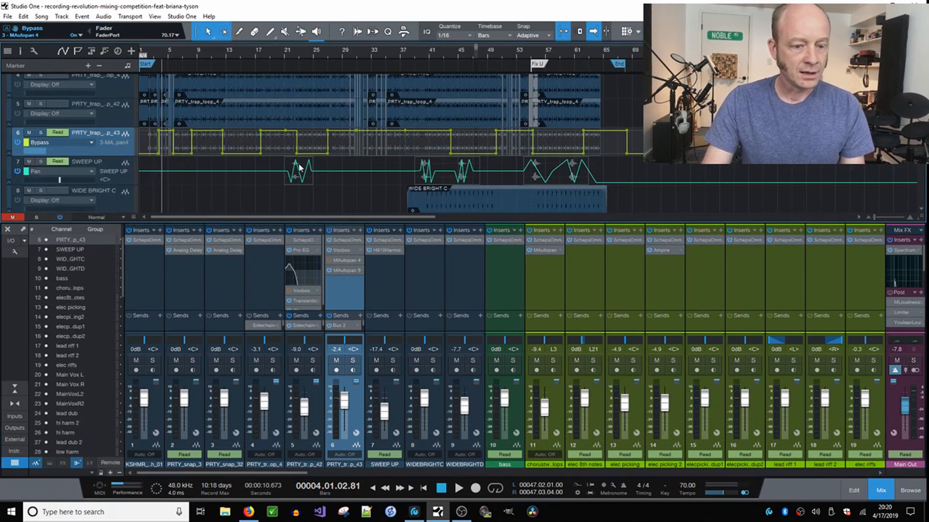
scroll(346, 166, "down", 3)
key("w")
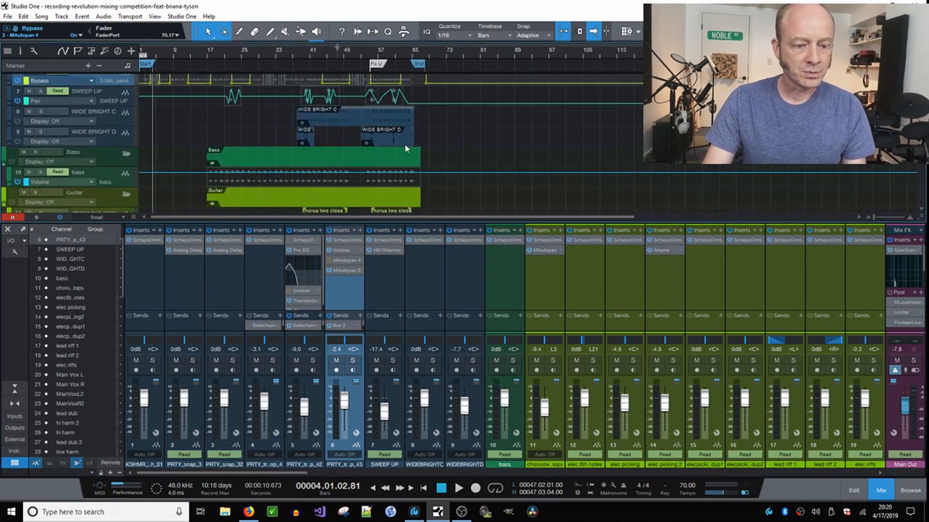
key("shift+w")
Step: Play a short passage from bar 54, move the playback position back to about bar 49, and stop
left_click(363, 51)
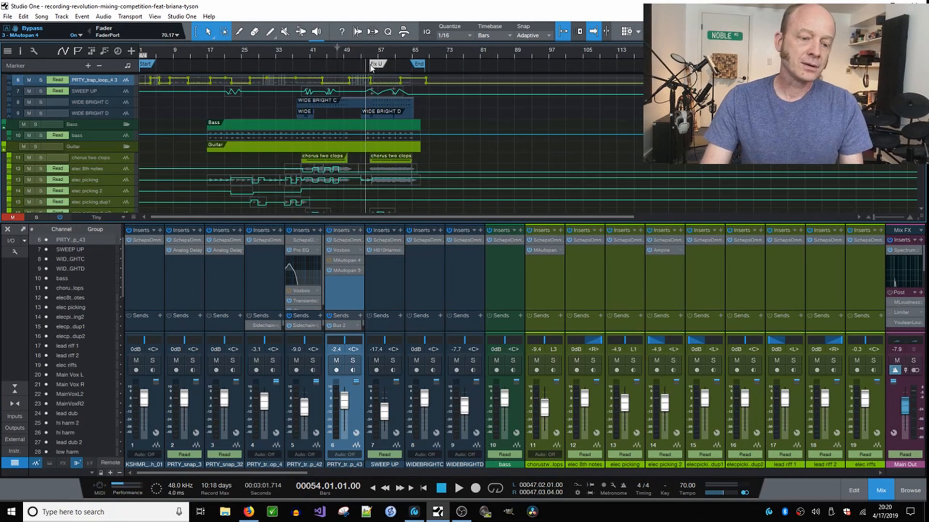
key("space")
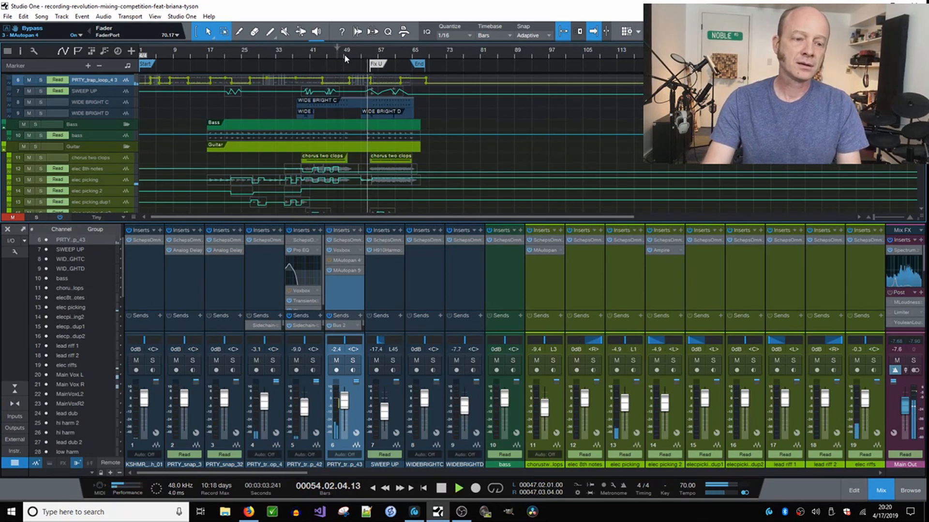
left_click(344, 54)
key("space")
Step: Hide the automation in the arrangement and bring the Main Vox tracks around bar 49 into close view
scroll(355, 163, "down", 2)
scroll(355, 167, "down", 1)
key("a")
scroll(358, 174, "down", 5)
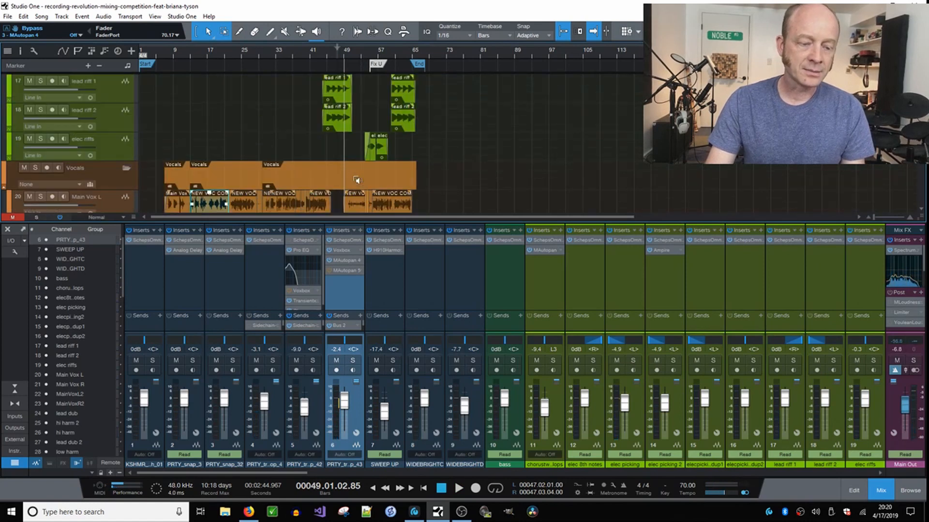
scroll(352, 175, "up", 2)
scroll(353, 175, "up", 5)
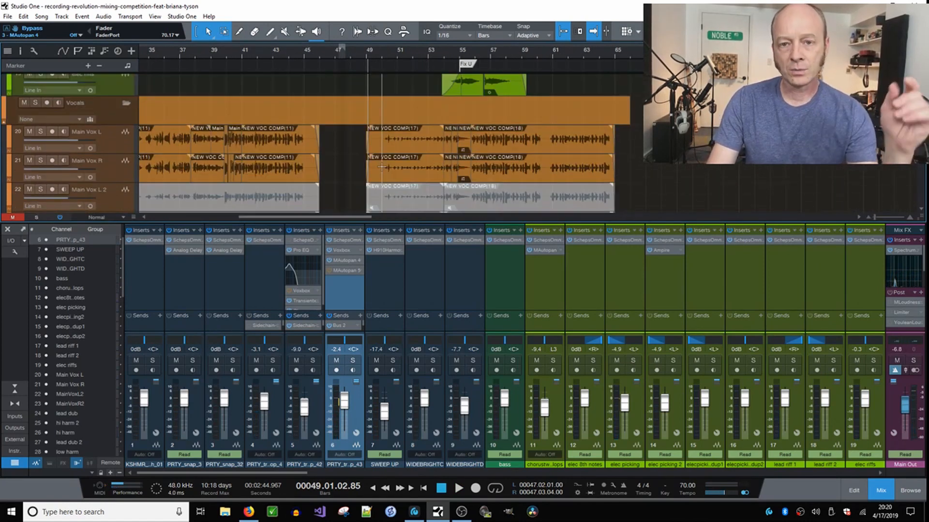
Step: Play the song from bar 50, and listen to the Main Vox L track in solo
left_click(379, 47)
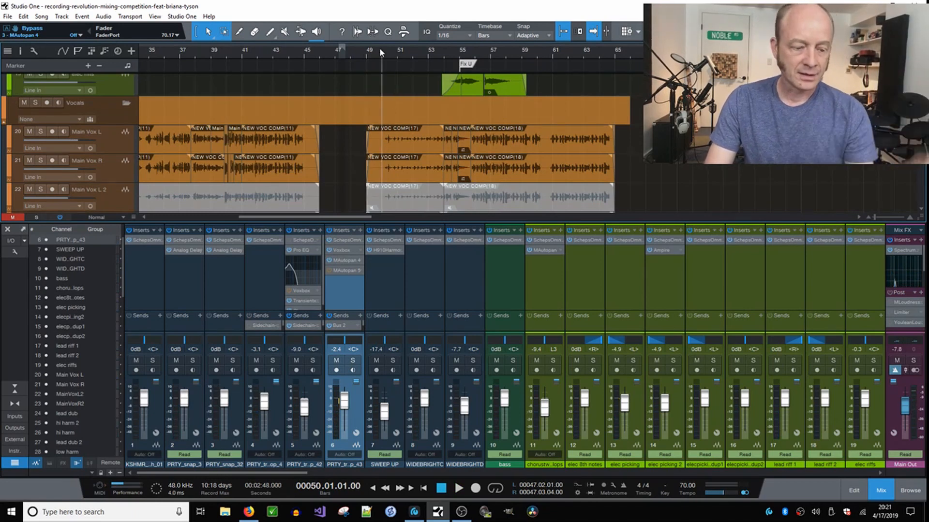
key("space")
key("space")
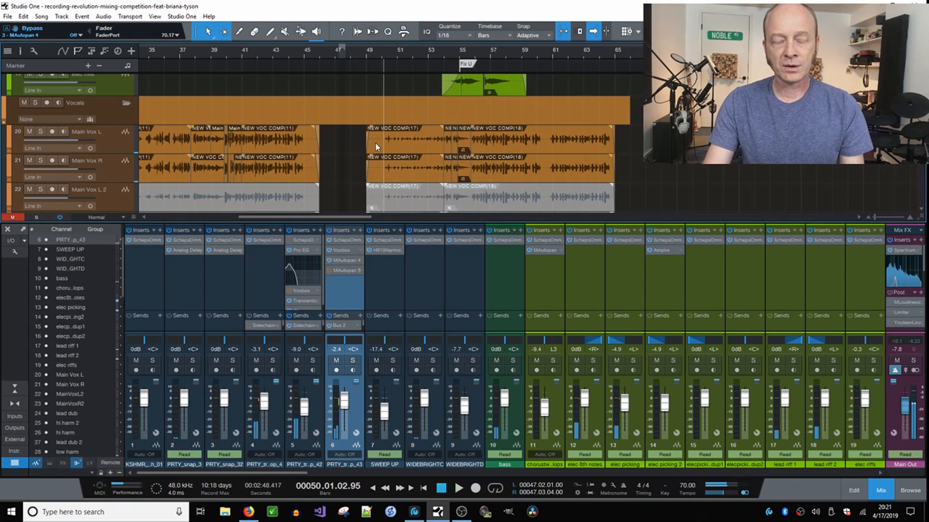
key("s")
key("space")
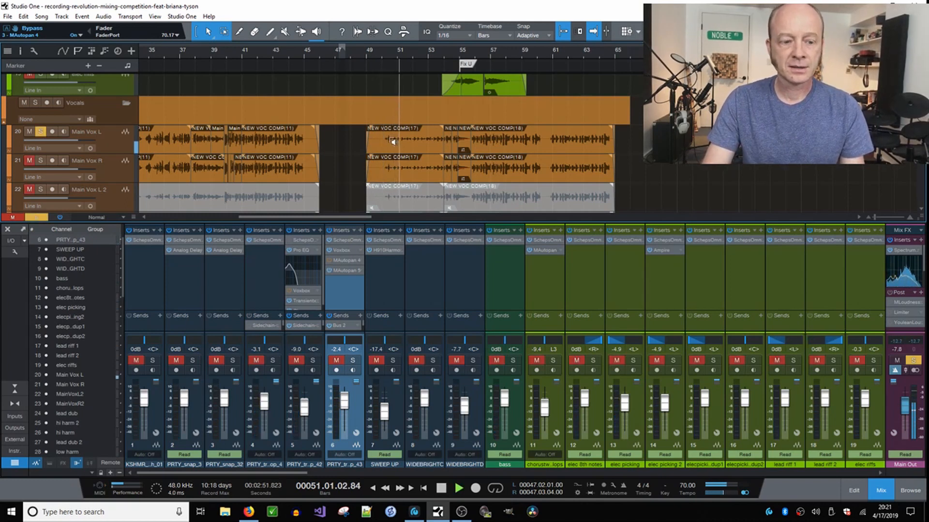
key("space")
key("s")
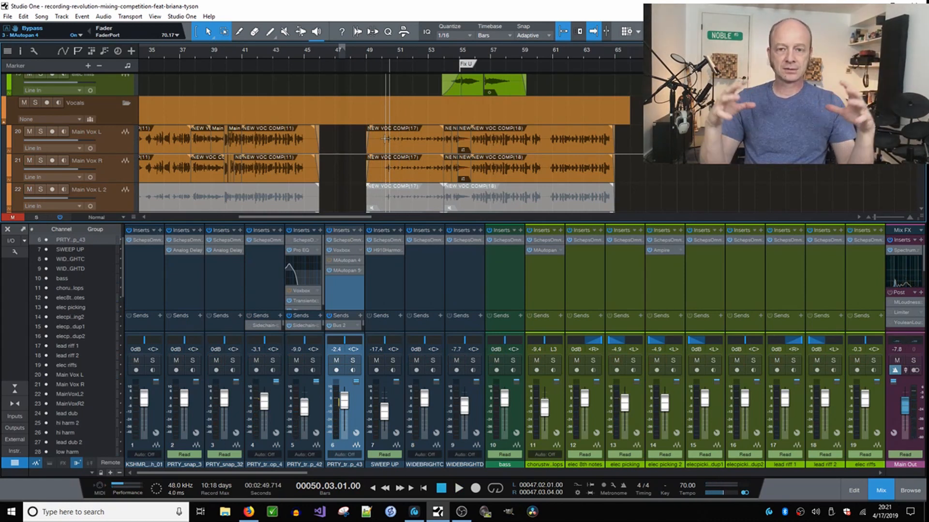
Step: Look through the vocal and bus tracks, then show the automation and examine the Keys Sum mute and Vox 1 Pro EQ MF-Gain envelopes
scroll(386, 139, "down", 1)
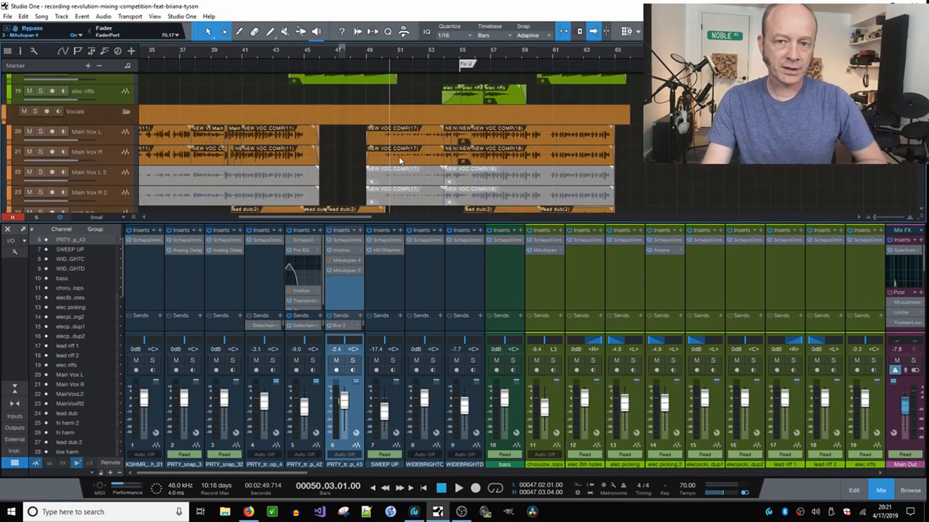
scroll(398, 165, "down", 10)
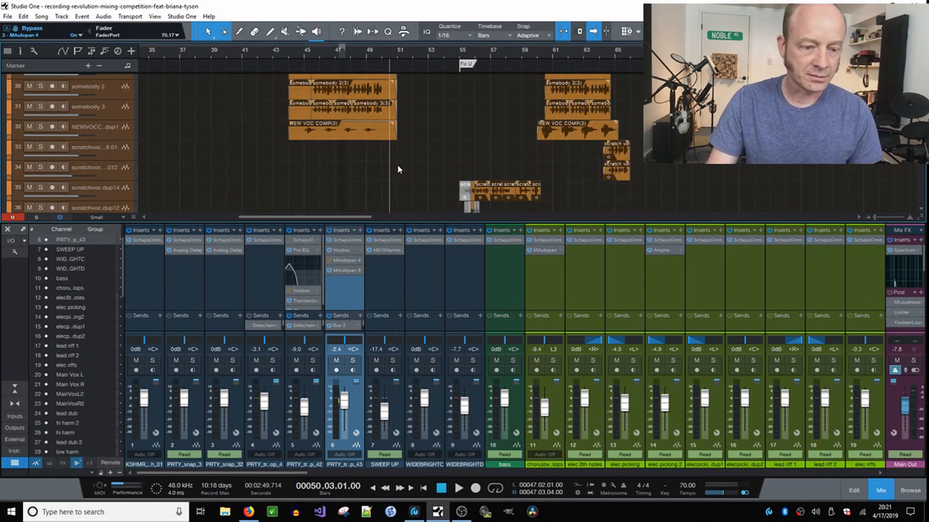
scroll(398, 170, "down", 2)
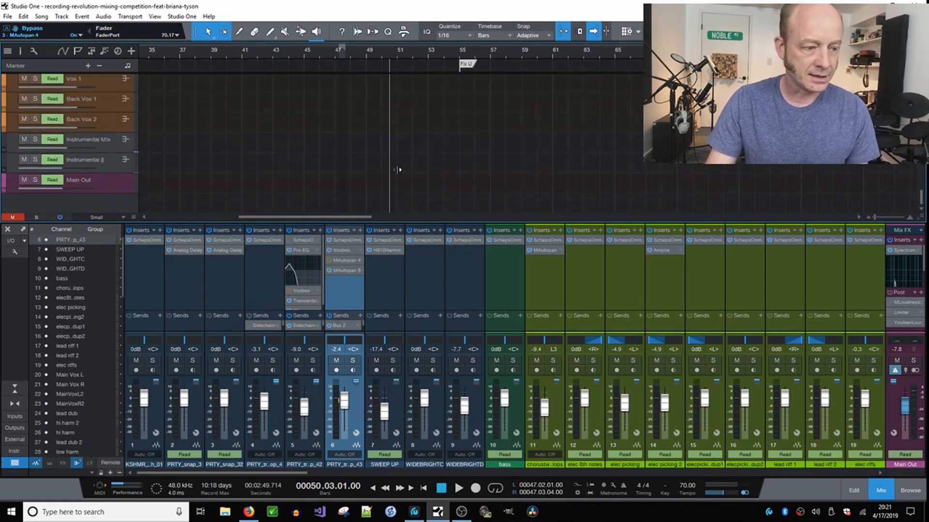
key("a")
key("shift+e")
scroll(398, 163, "up", 4)
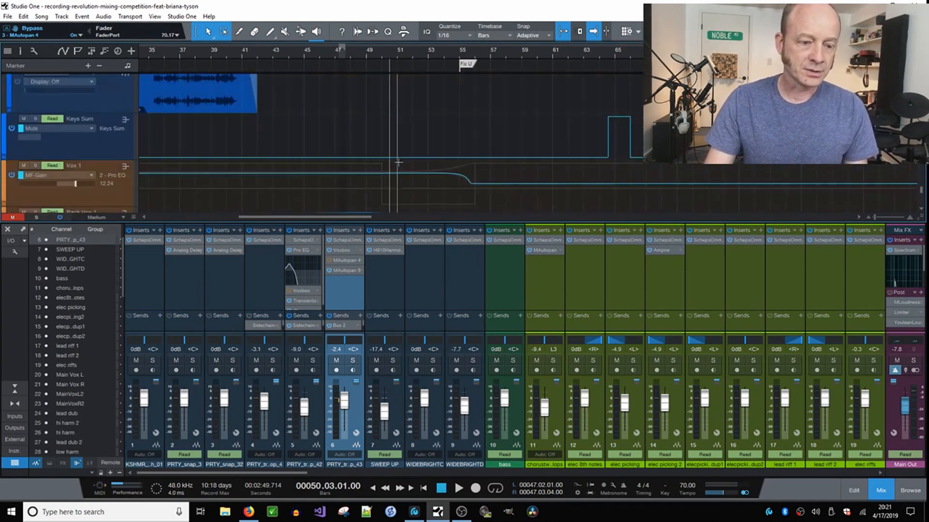
scroll(398, 164, "down", 2)
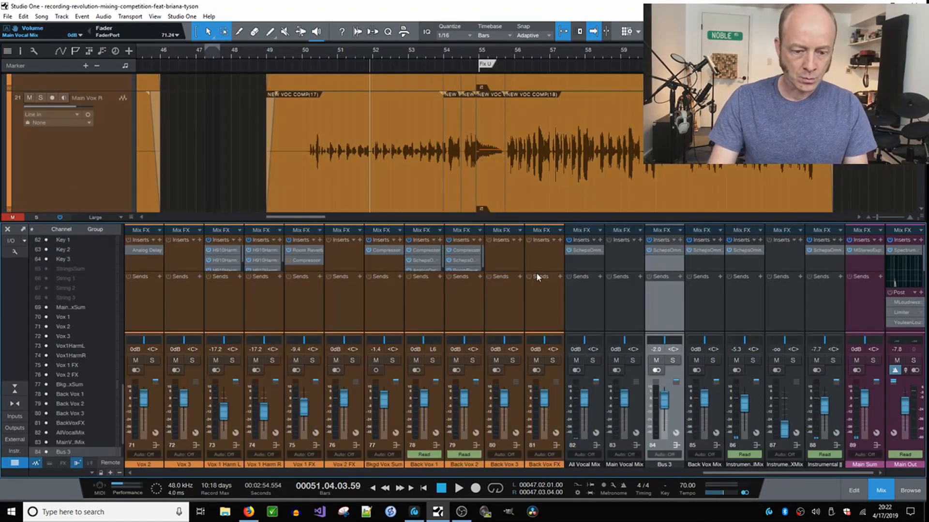
Step: Enlarge the mixer's insert area to show the full effect chains on the vocal buses
left_click_drag(536, 271, 541, 295)
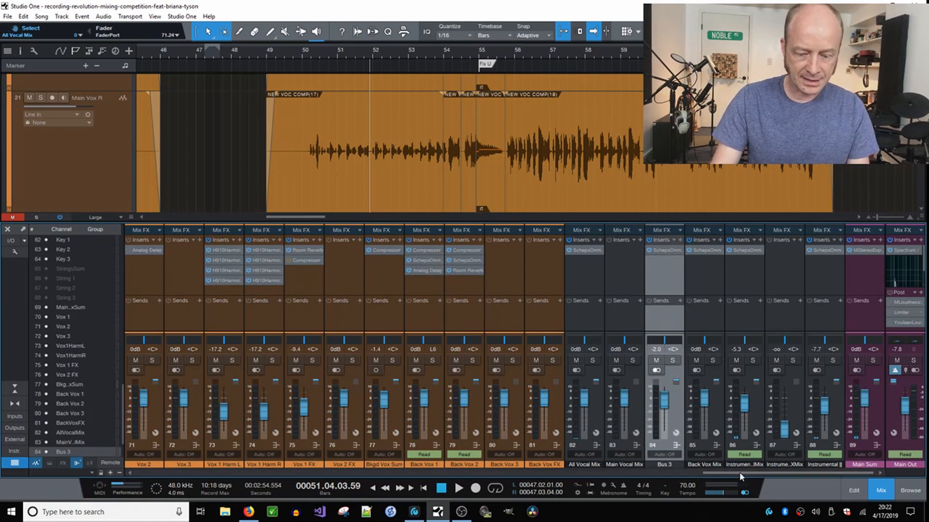
Step: Bring the vocal channels into view in the mixer and examine the Pro EQ on Vox 1
left_click_drag(732, 472, 722, 472)
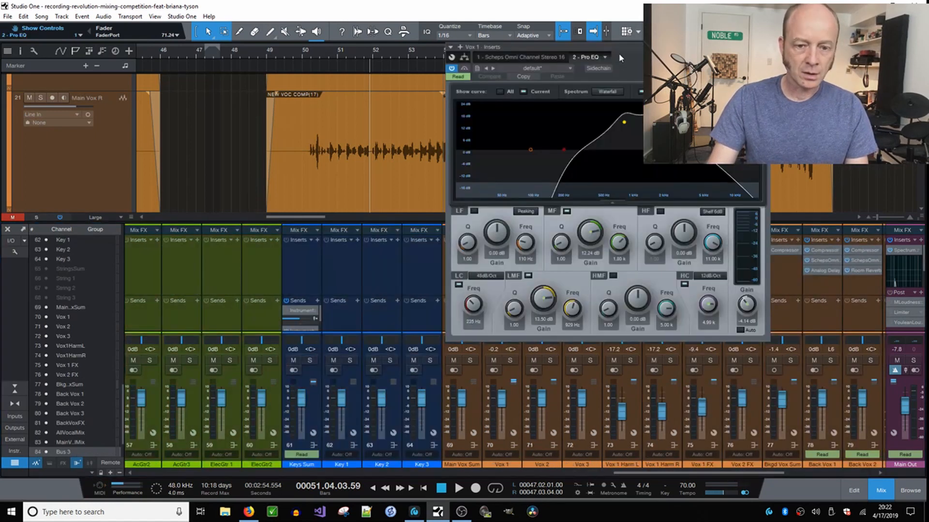
left_click_drag(619, 50, 483, 135)
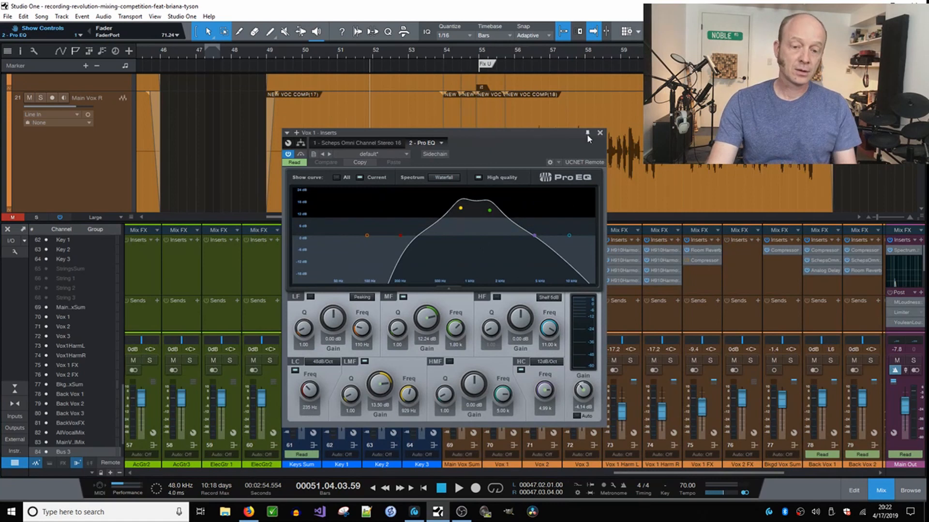
left_click(599, 133)
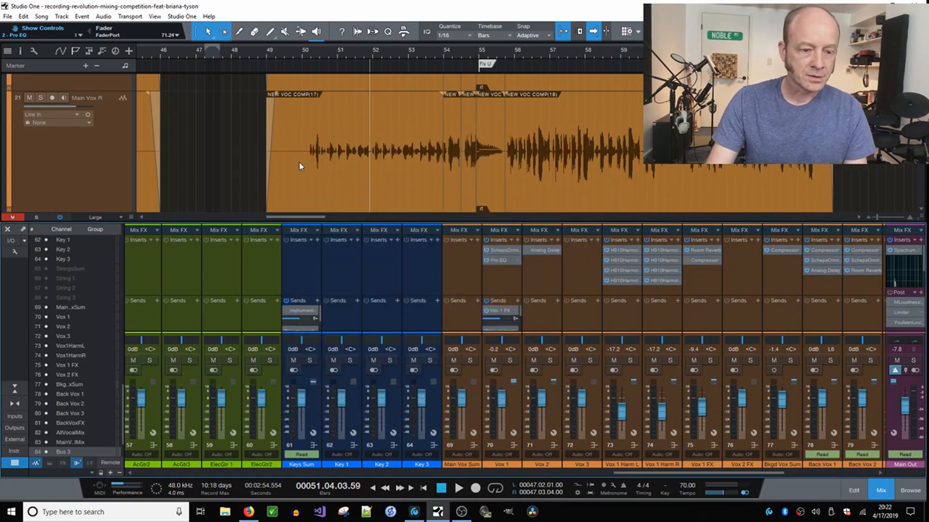
Step: Solo the Main Vox R track and play it from about bar 50, then clear the solo and stop playback
scroll(369, 151, "down", 2)
key("s")
key("space")
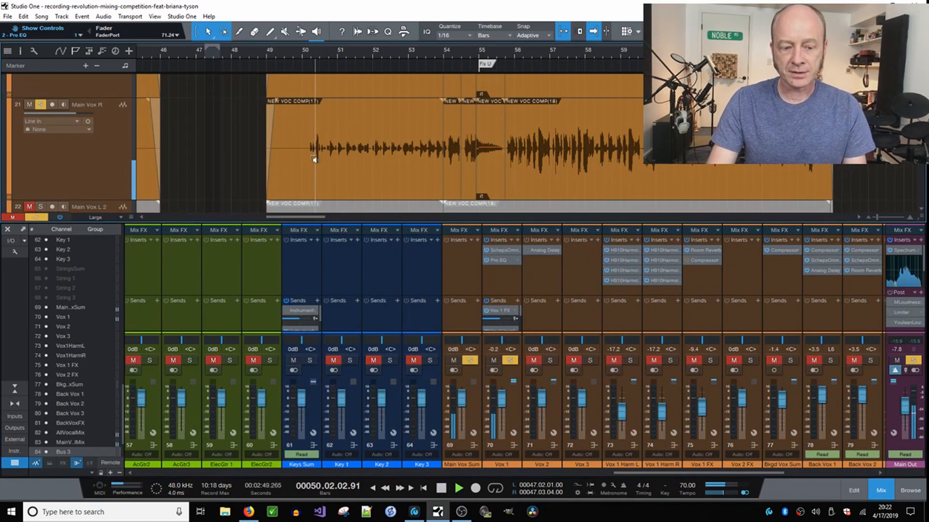
key("s")
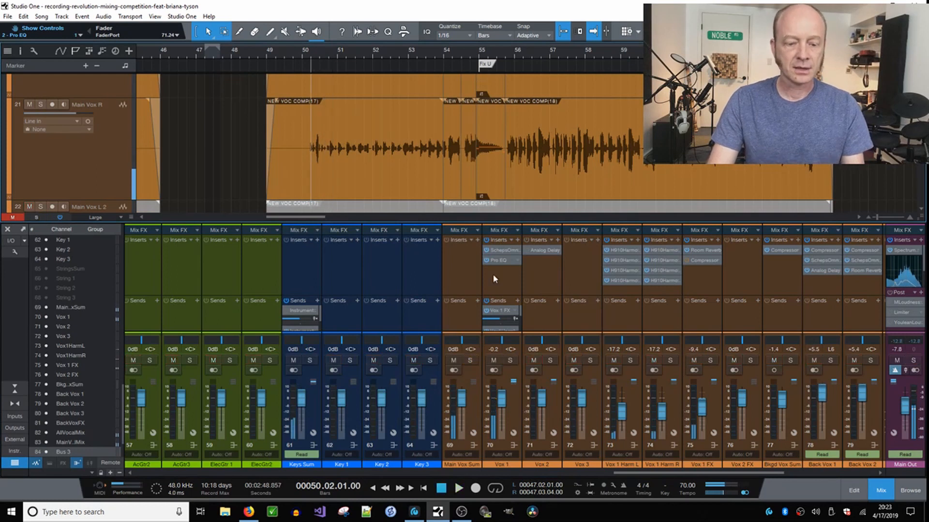
key("space")
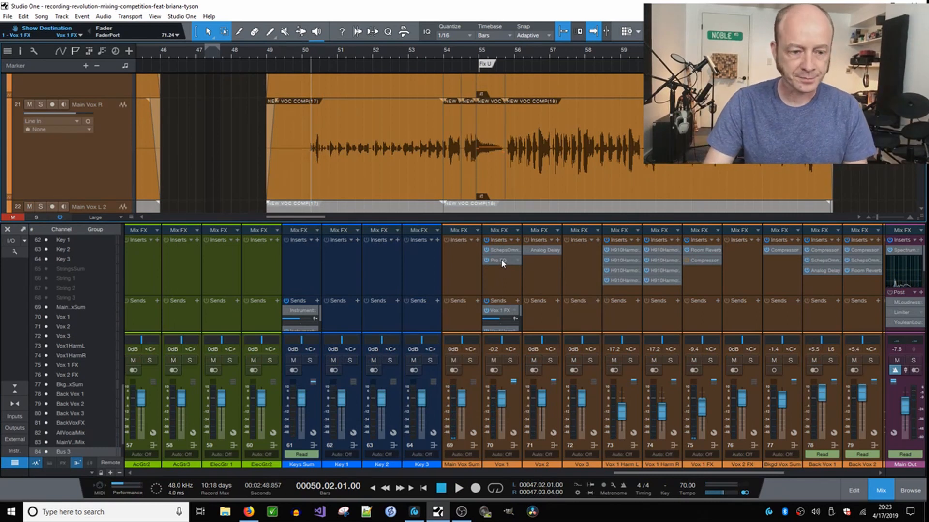
Step: Open the Vox 1 Pro EQ beside the arrangement and hide the mixer to give the tracks full height
left_click(503, 263)
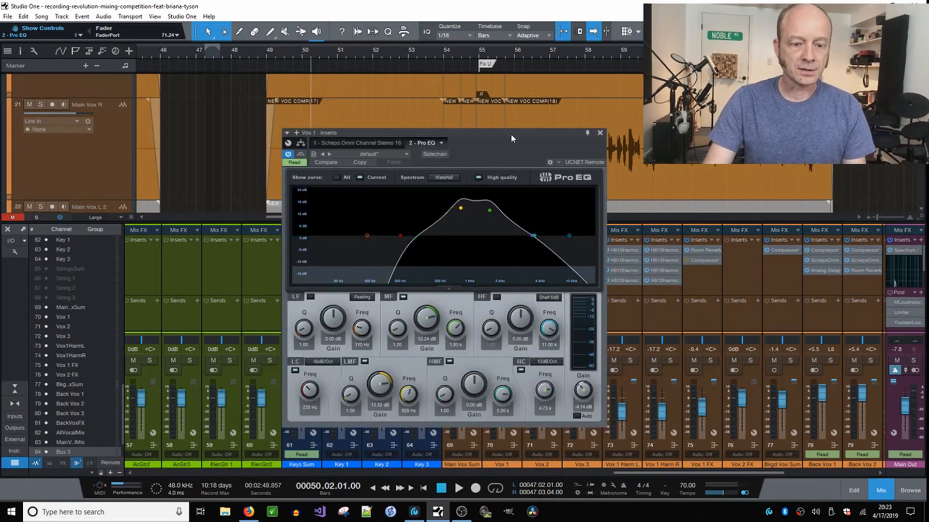
left_click_drag(509, 134, 800, 130)
scroll(392, 152, "down", 3)
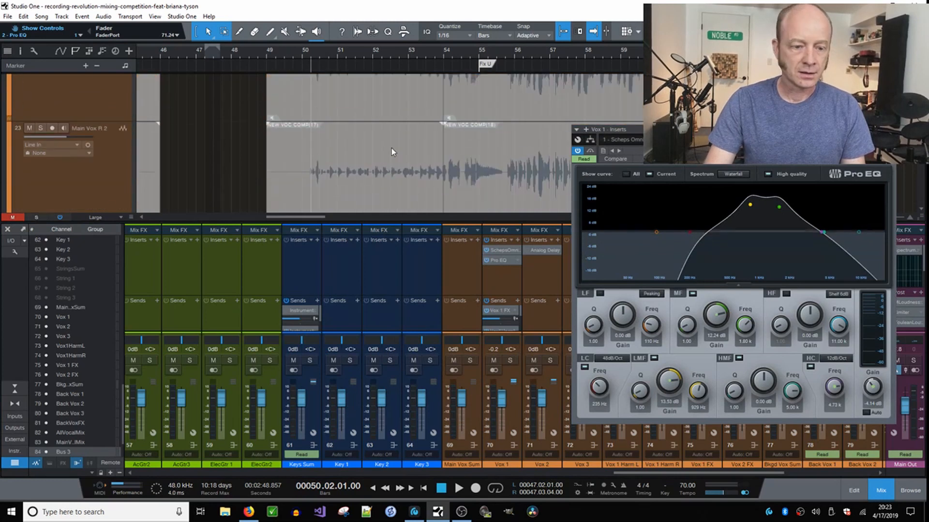
scroll(391, 151, "up", 3)
scroll(390, 148, "down", 5)
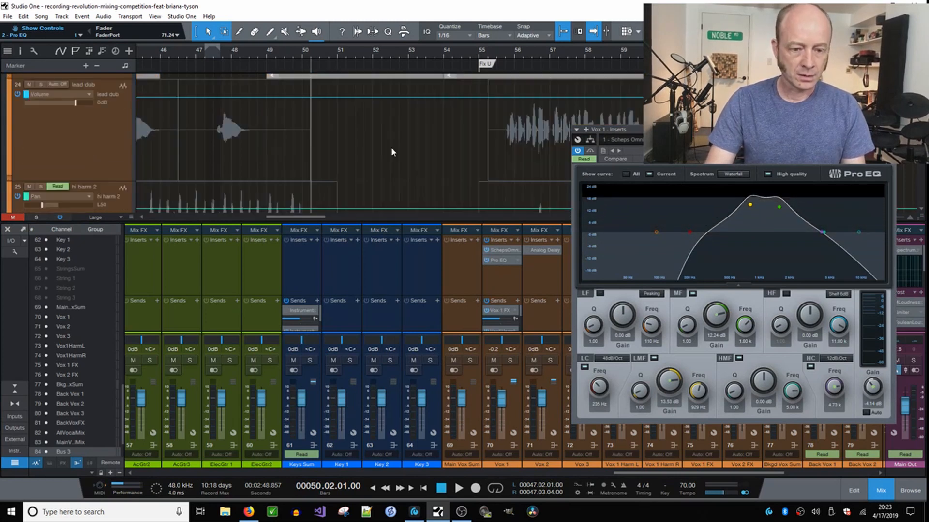
scroll(392, 152, "down", 8)
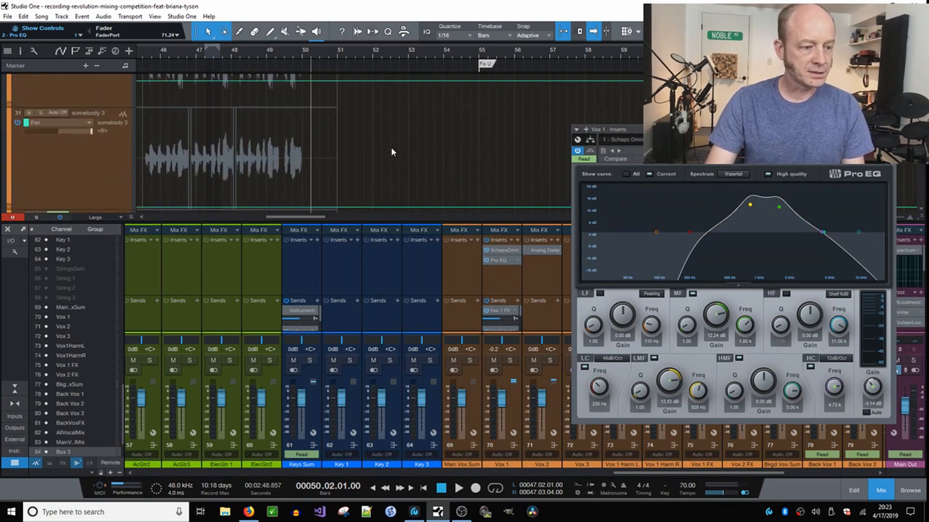
scroll(391, 152, "down", 6)
key("F3")
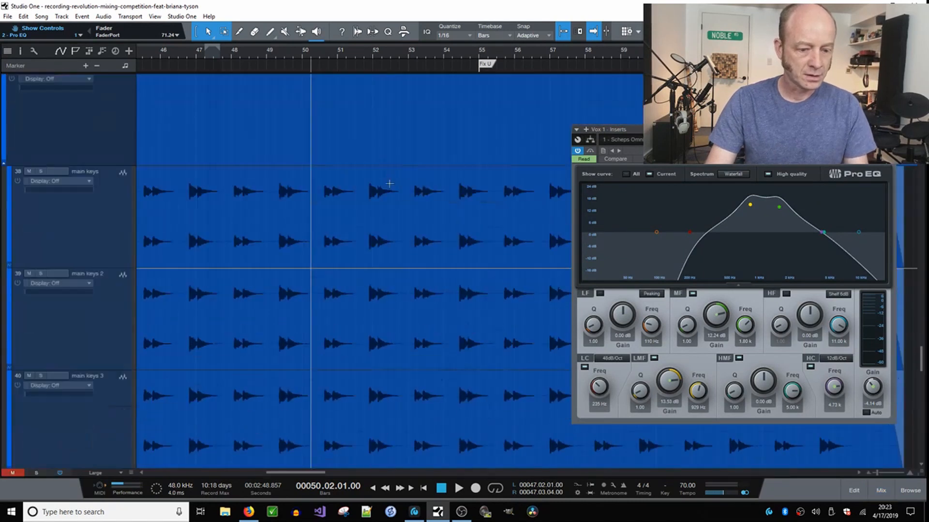
Step: Bring the Vox 1 MF-Gain automation lane around bar 50 into view beside the Pro EQ window
scroll(389, 193, "down", 6)
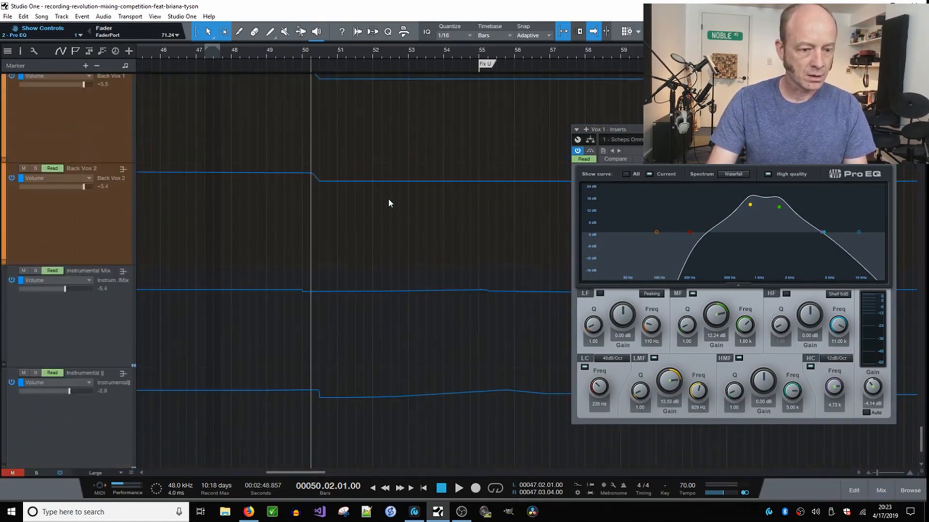
key("F3")
key("F3")
scroll(378, 166, "up", 3)
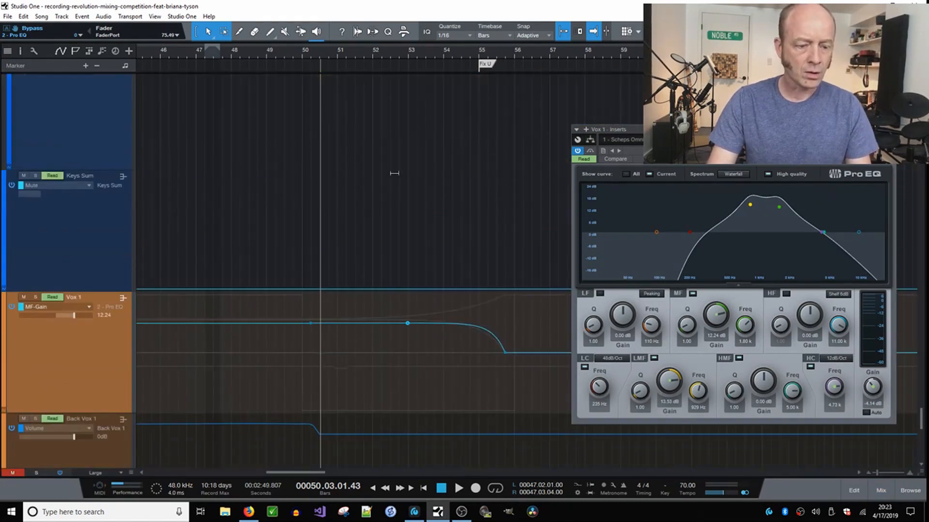
scroll(392, 183, "down", 1)
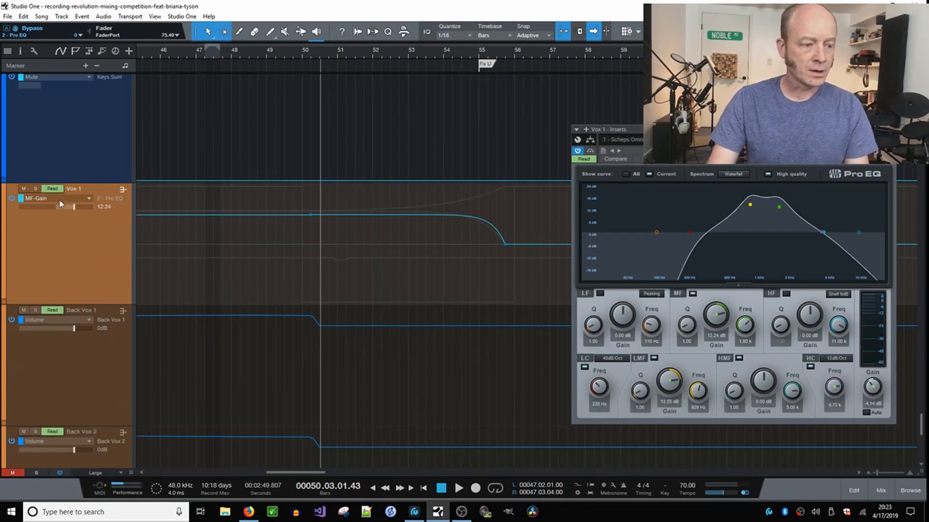
left_click_drag(667, 127, 670, 103)
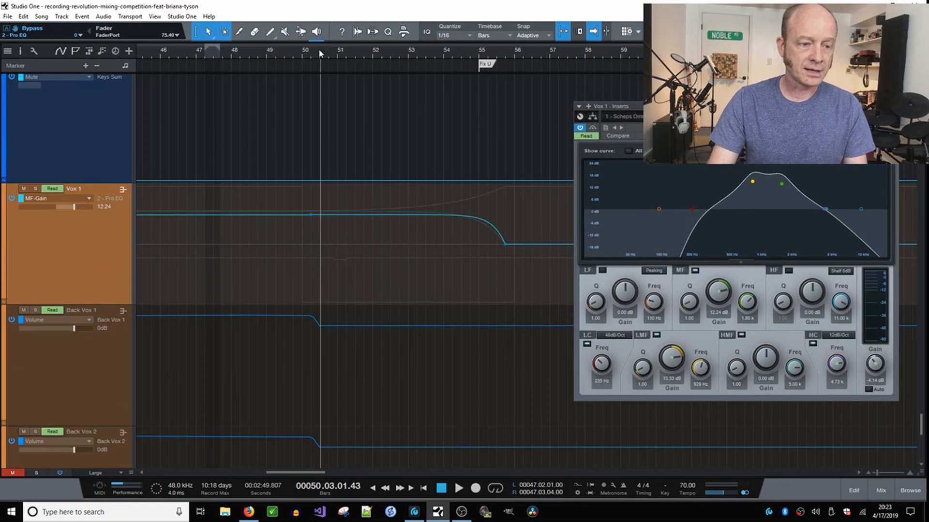
Step: Play the passage from bar 50 and watch how the Vox 1 Pro EQ curve and spectrum respond
key("space")
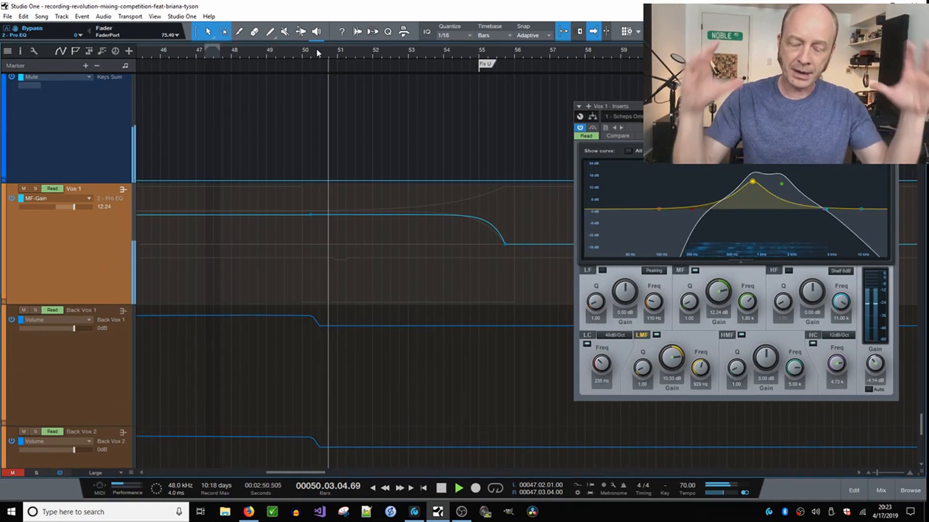
left_click_drag(699, 104, 615, 106)
key("space")
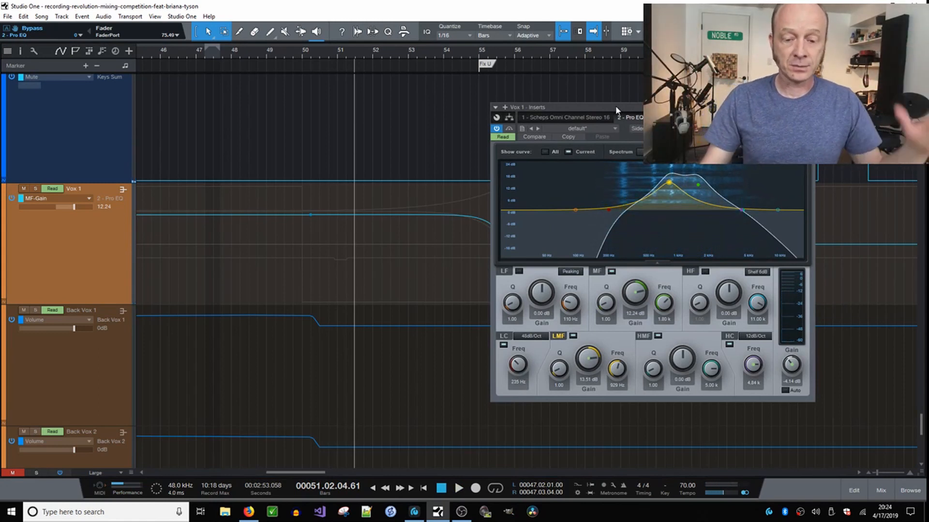
left_click(657, 214)
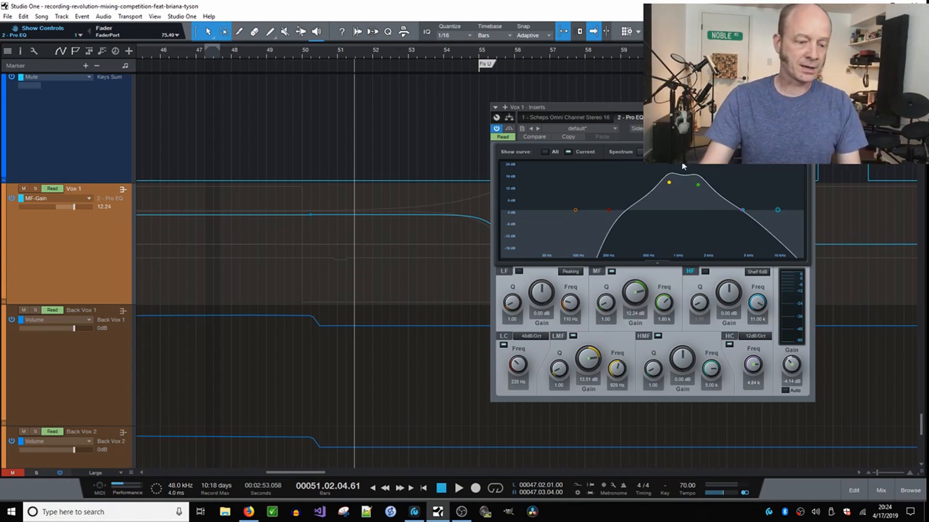
Step: Replay from around bar 50 and examine the Vox 1 Pro EQ automation for LMF-Gain and Global Gain
key("space")
left_click(324, 52)
left_click(68, 201)
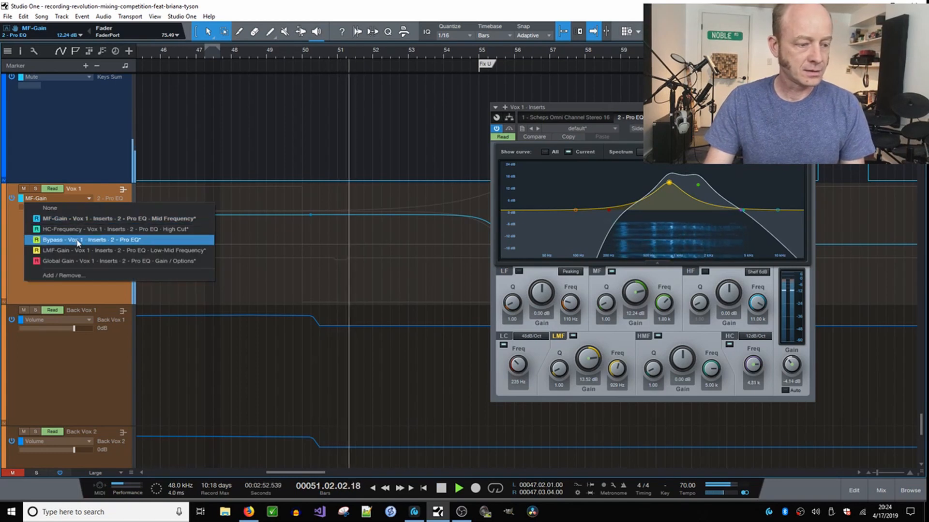
left_click(79, 250)
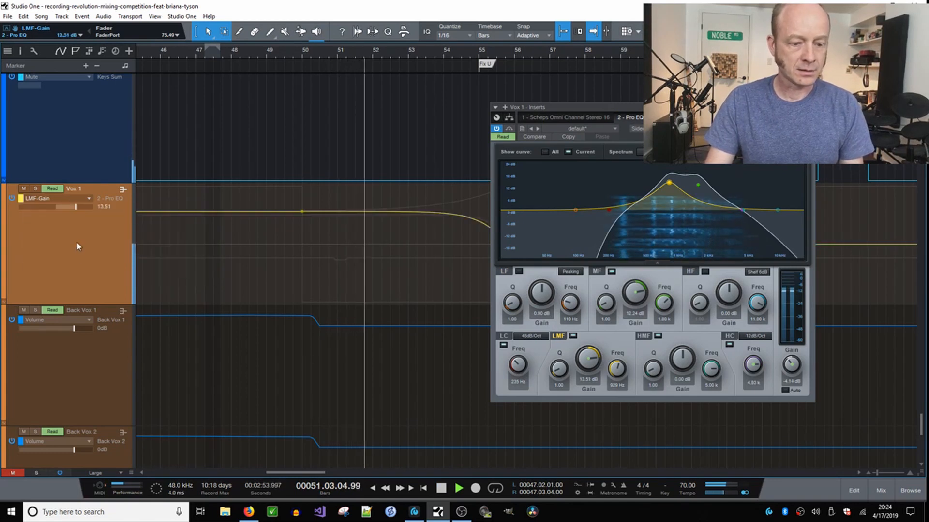
left_click(73, 199)
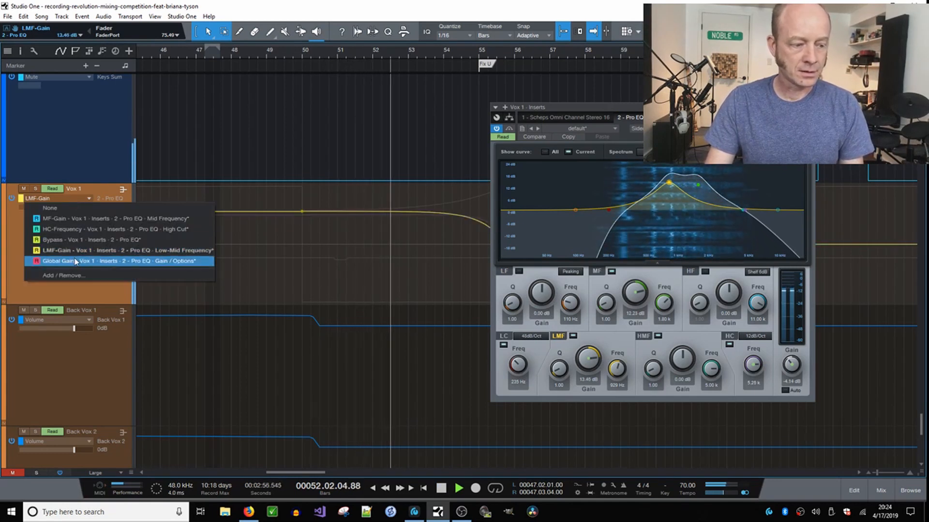
left_click(76, 262)
Step: Examine the HC-Frequency, MF-Gain and Bypass automation envelopes of the Vox 1 Pro EQ during playback
left_click(72, 199)
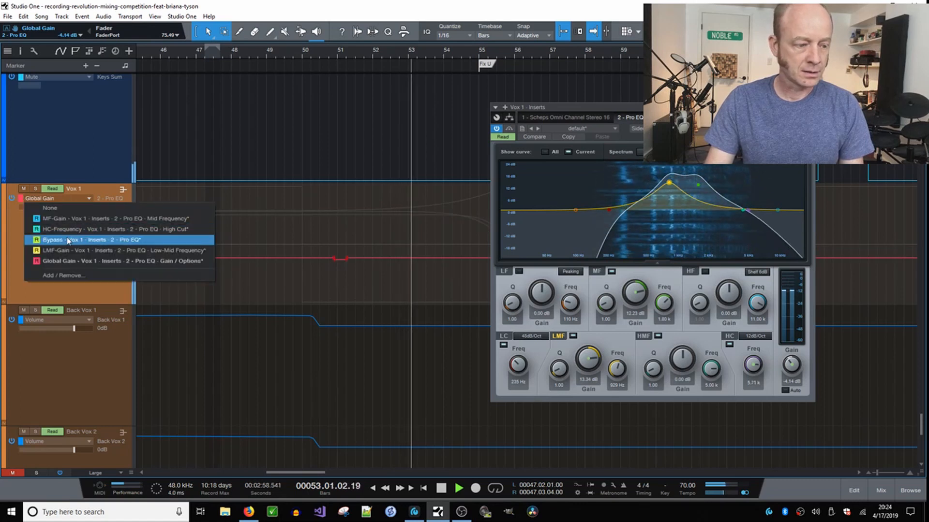
left_click(66, 226)
left_click(72, 199)
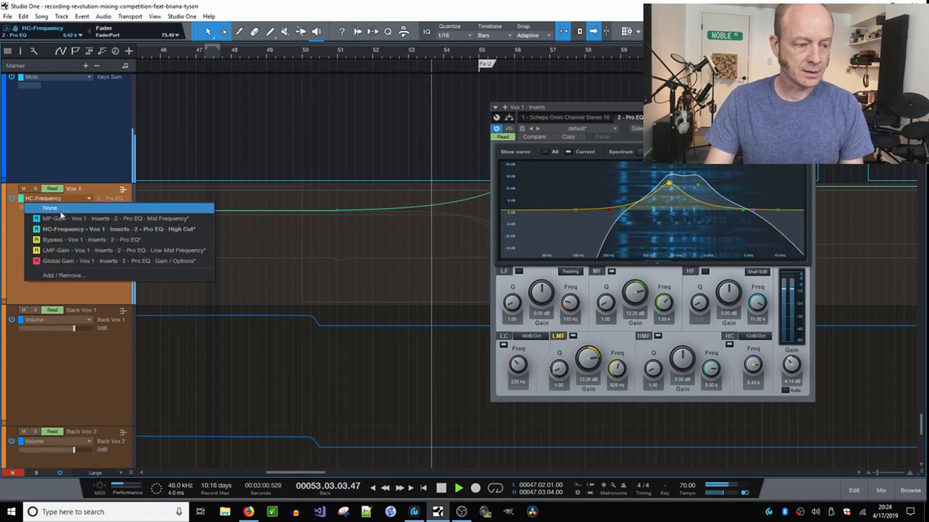
left_click(60, 225)
left_click(72, 198)
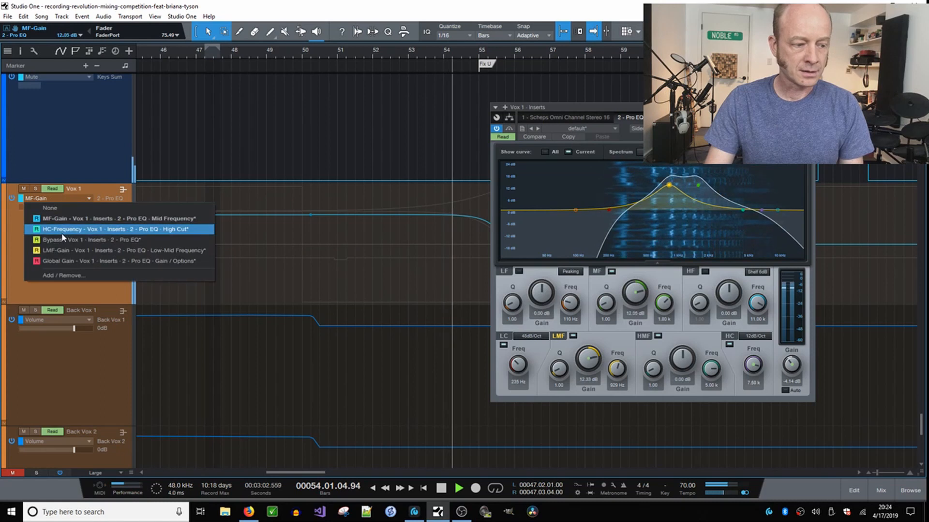
left_click(48, 241)
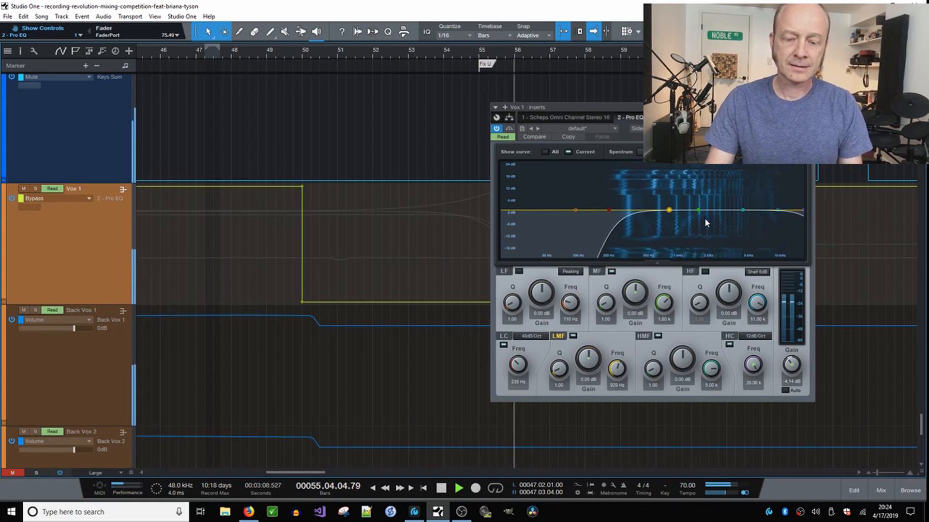
Step: Close the Vox 1 Pro EQ and fit the whole song in the arrangement view
left_click_drag(732, 107, 541, 126)
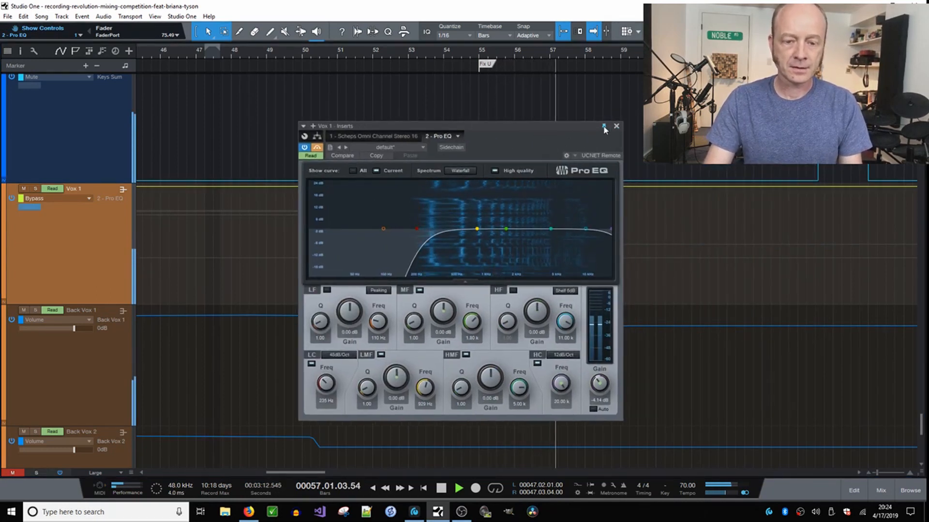
left_click(616, 125)
key("z")
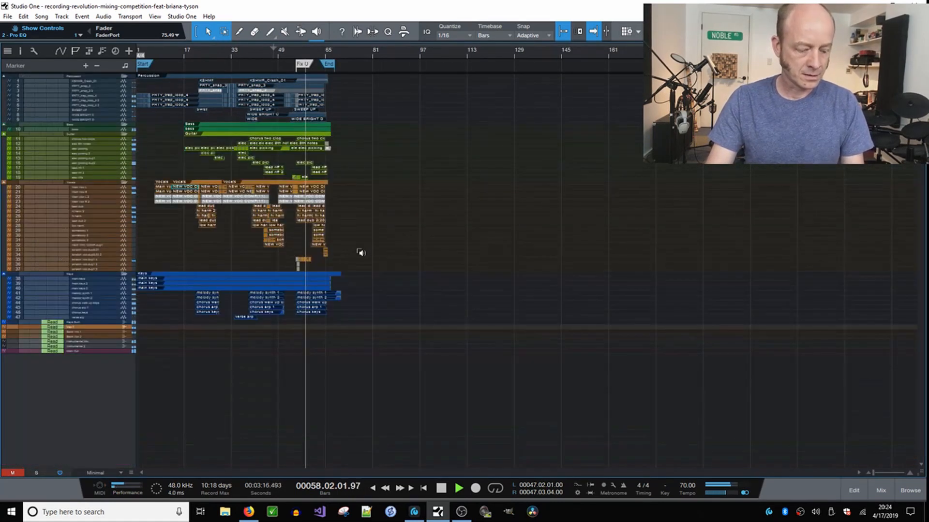
Step: Remove the Fix U marker from the arrangement and save the song
key("ctrl+s")
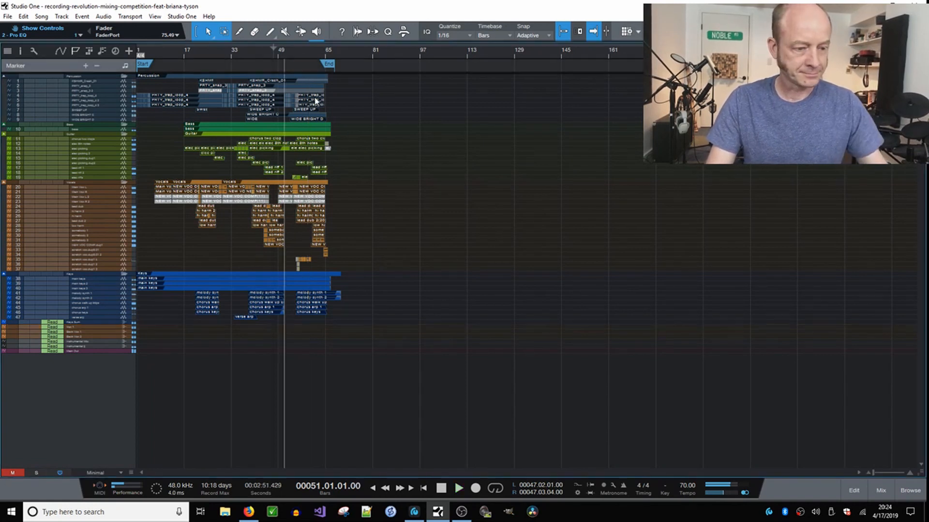
key("ctrl+s")
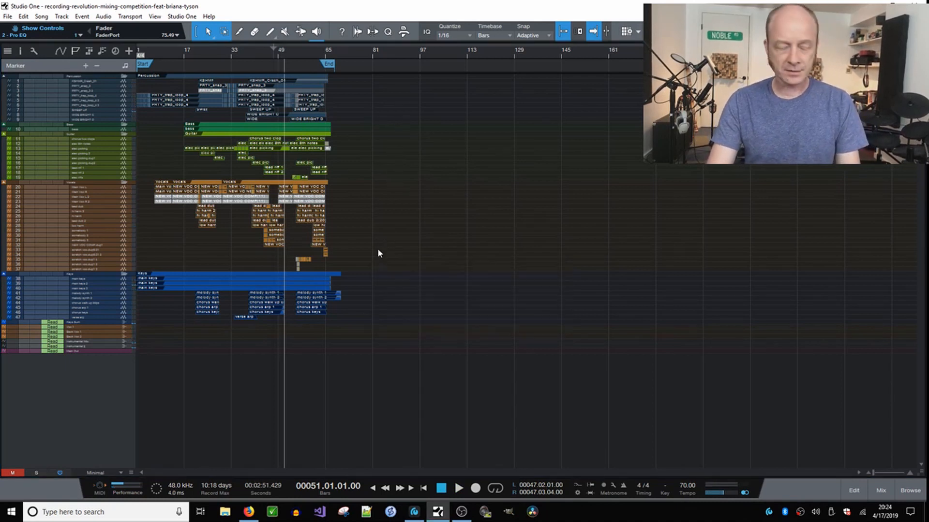
Step: Show the mixer with a taller insert area, hide its channel list, and bring the final mix buses into view
scroll(376, 251, "up", 1)
scroll(372, 273, "up", 3)
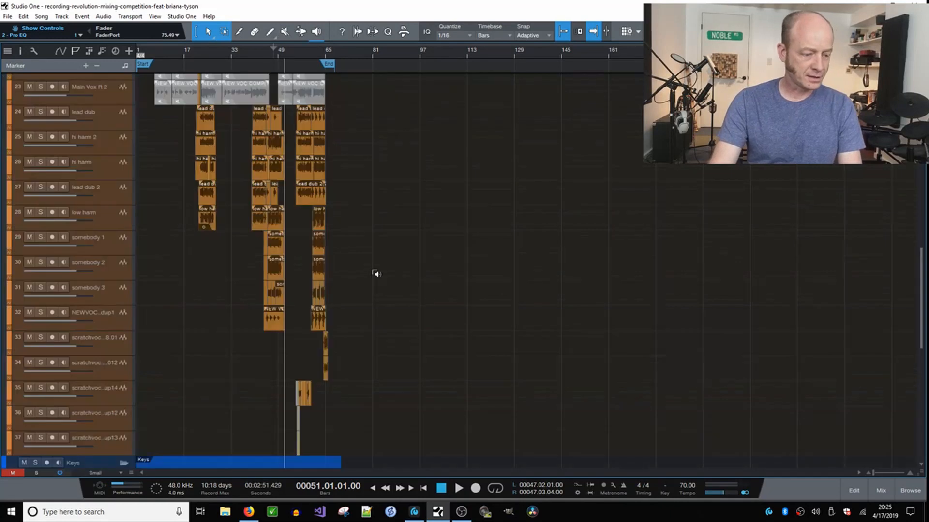
key("F3")
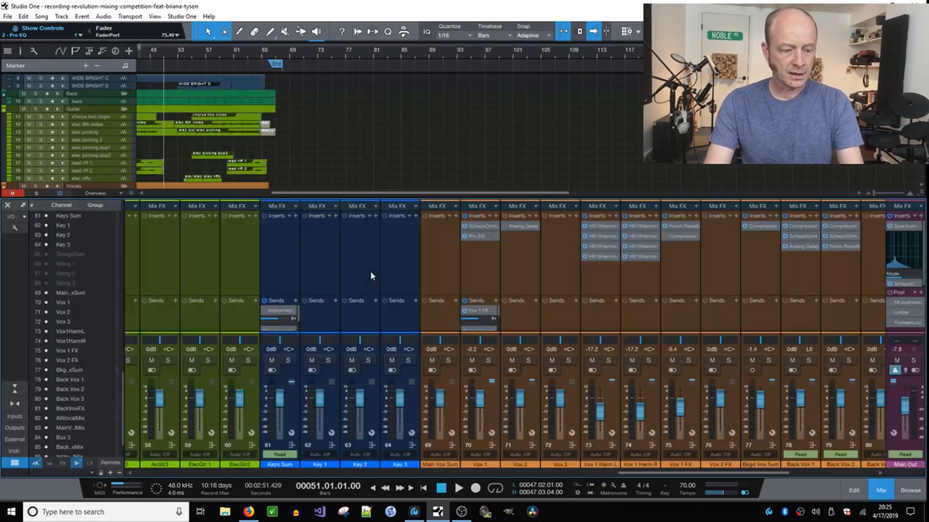
left_click_drag(454, 199, 455, 123)
left_click(14, 463)
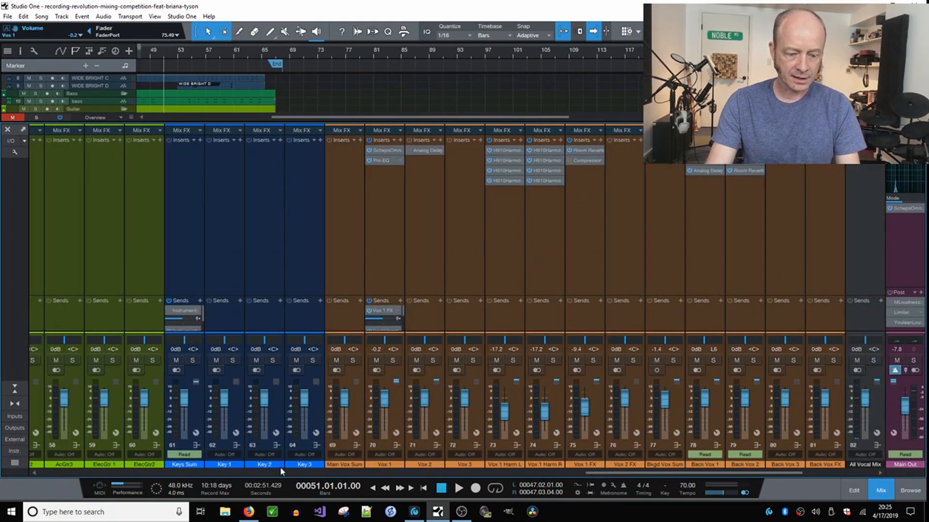
left_click_drag(717, 472, 846, 475)
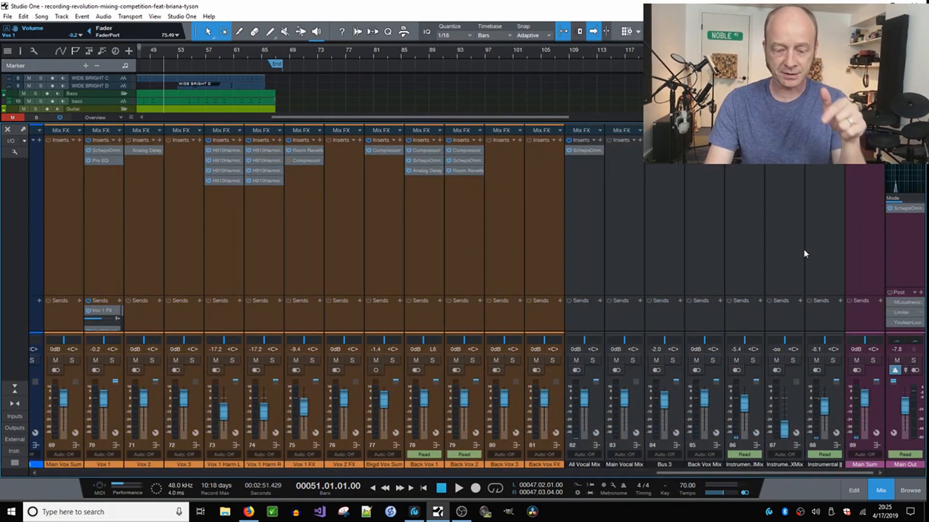
Step: Rename the Bus 3 channel as Vox 1 Alt
left_click(753, 255)
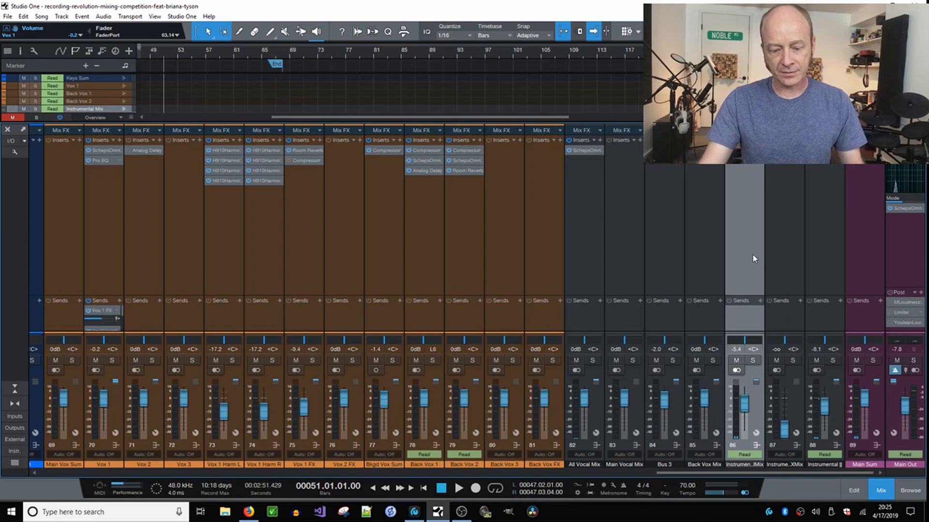
double_click(670, 465)
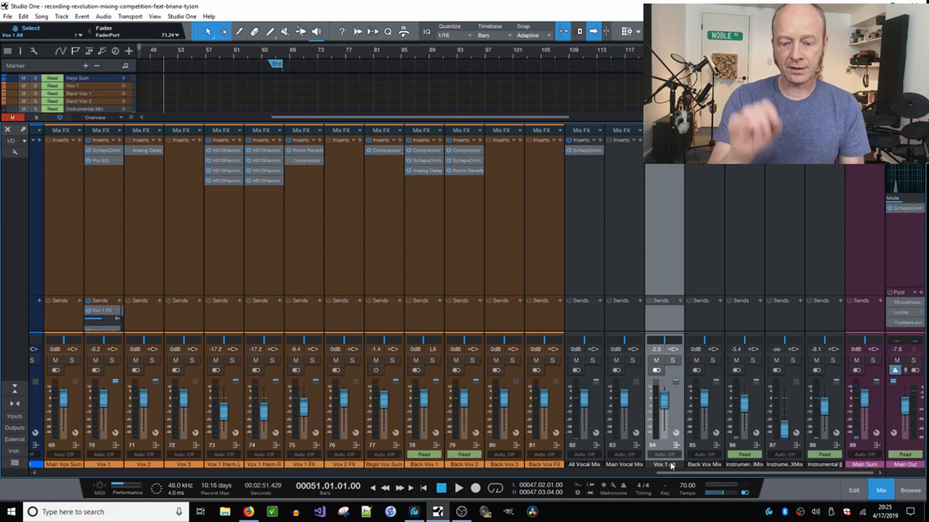
Step: Select the mix buses from All Vocal Mix through Instrumental ||, and inspect the Scheps Omni Channel on the Instrumental || bus
left_click(593, 274)
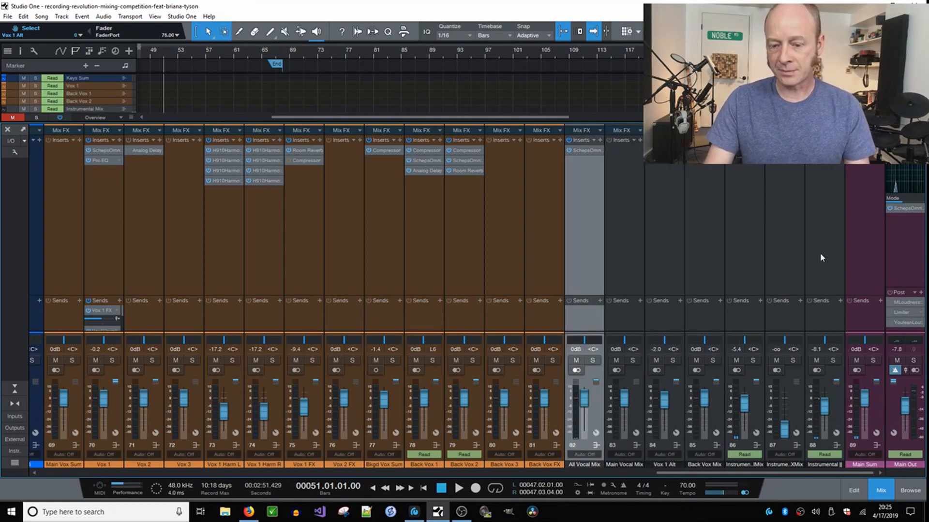
left_click(830, 257, "shift")
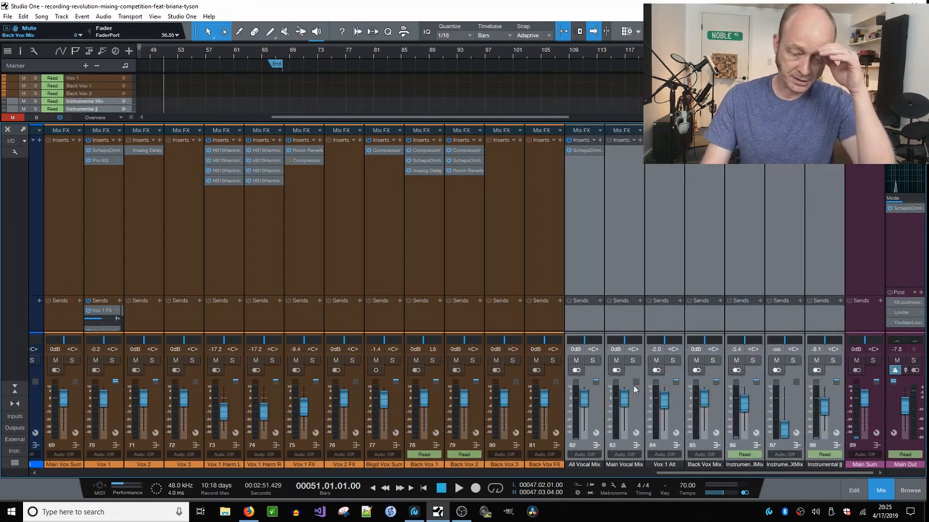
left_click(634, 245)
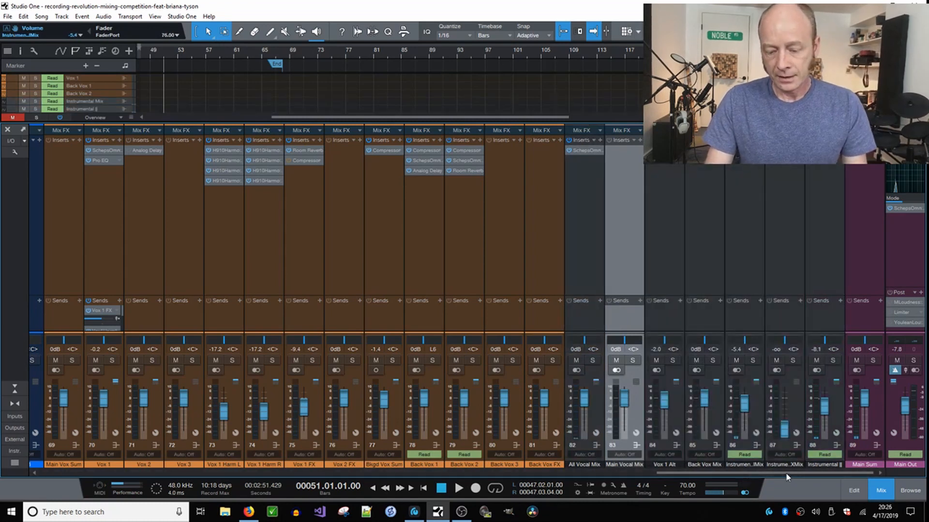
left_click(821, 282)
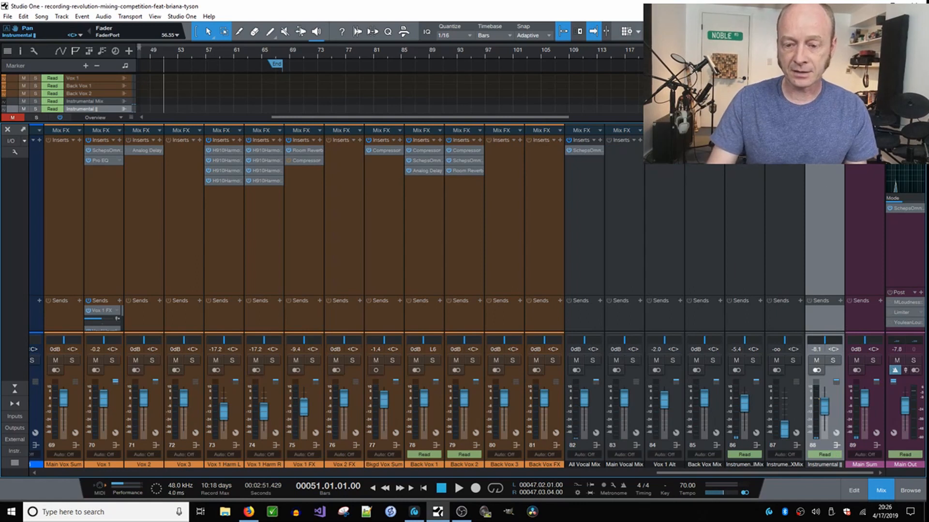
double_click(826, 150)
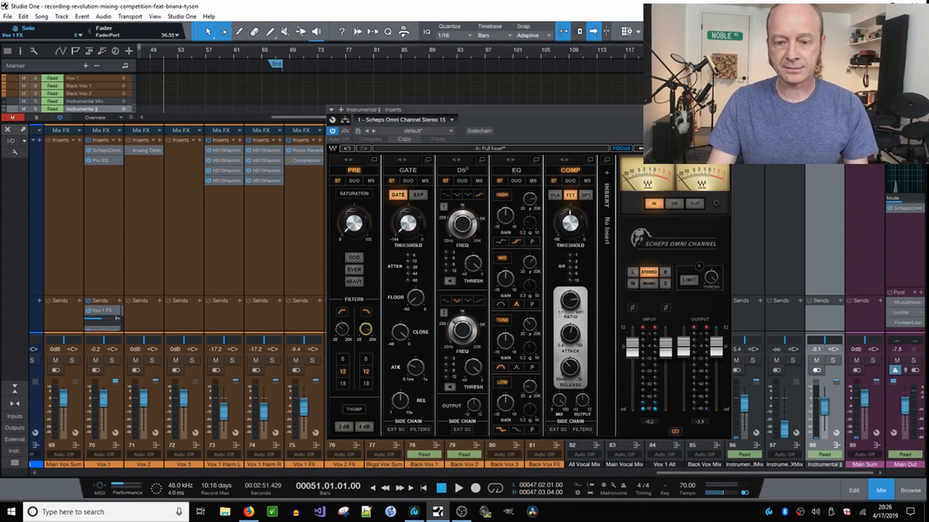
left_click(725, 110)
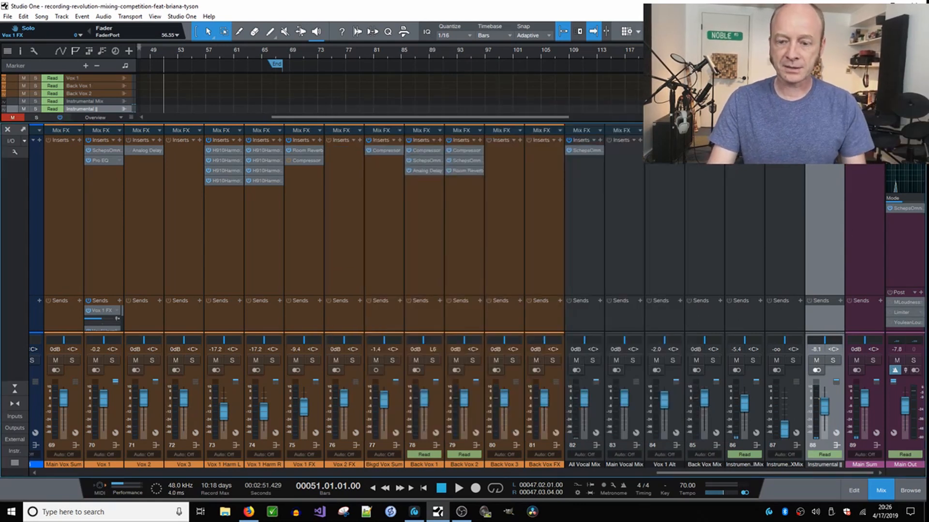
Step: Reduce the mixer's height to give the arrangement more room, and save the song
left_click_drag(813, 125, 812, 175)
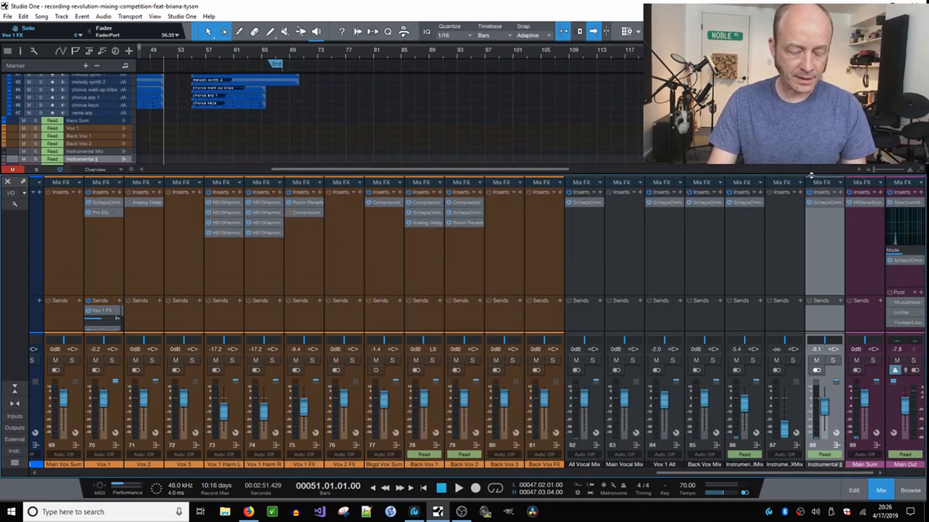
left_click(640, 261)
key("ctrl+s")
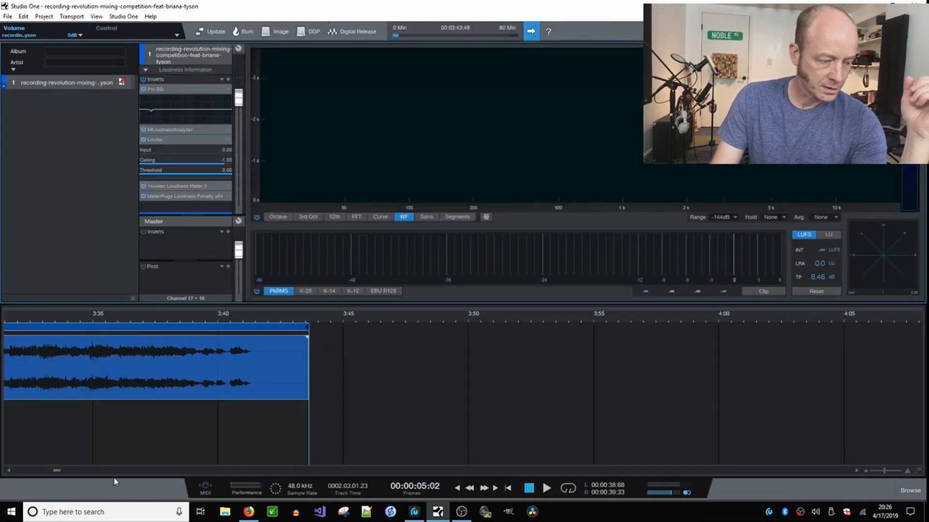
Step: Show the whole mastering track in the project timeline and collapse its Pro EQ insert
left_click_drag(57, 470, 16, 471)
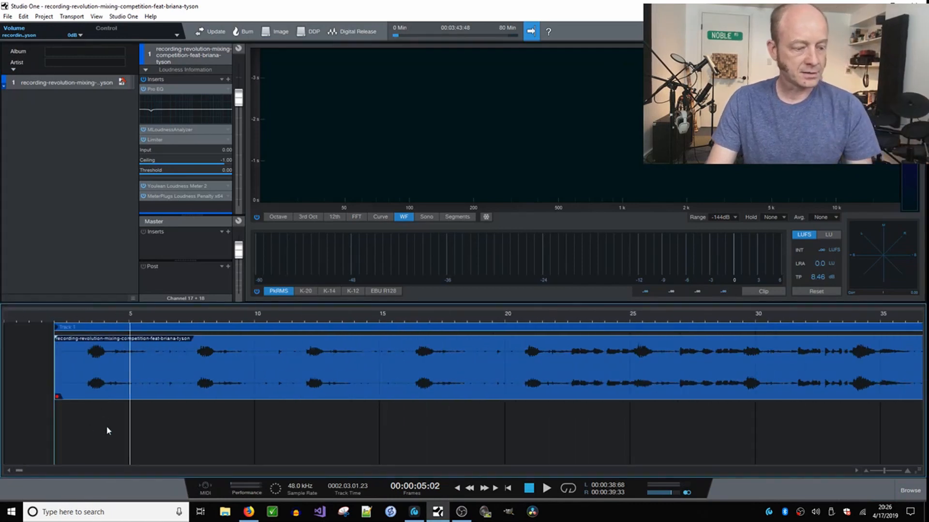
scroll(170, 416, "down", 3)
scroll(170, 420, "down", 3)
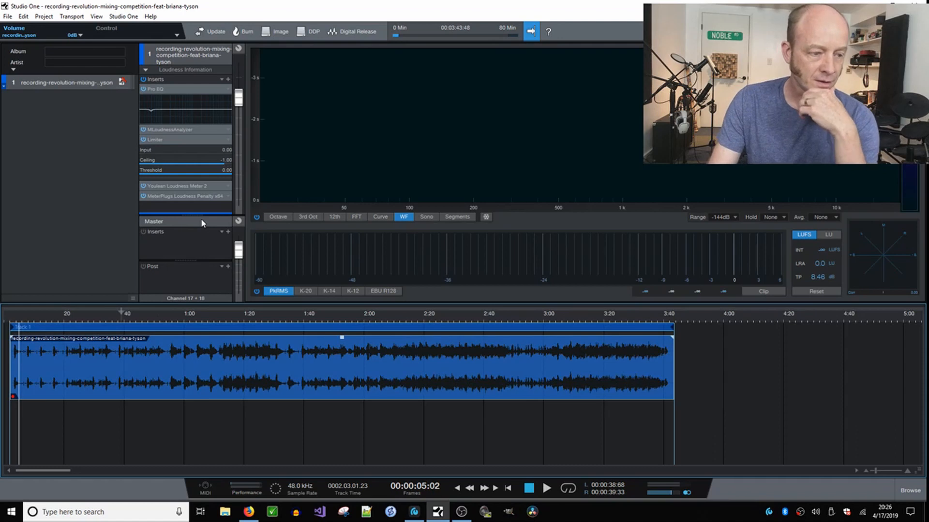
left_click(228, 89)
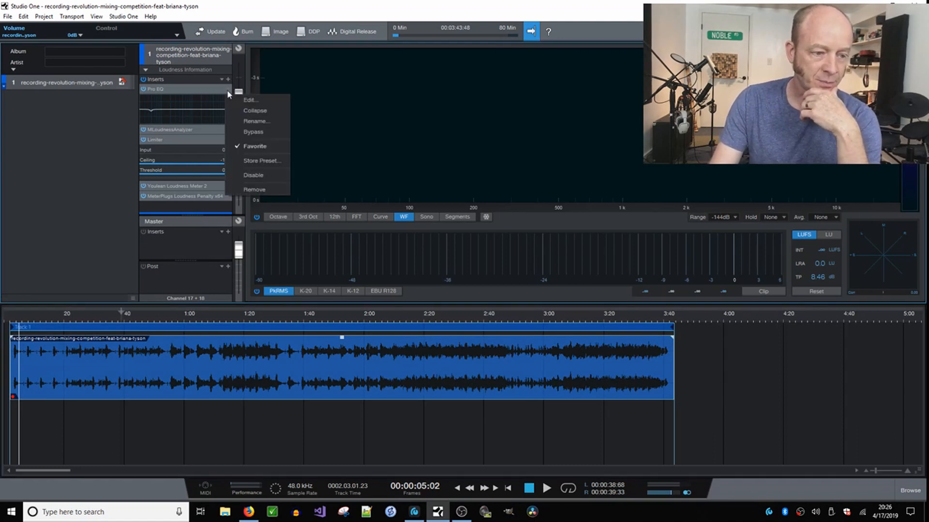
left_click(235, 111)
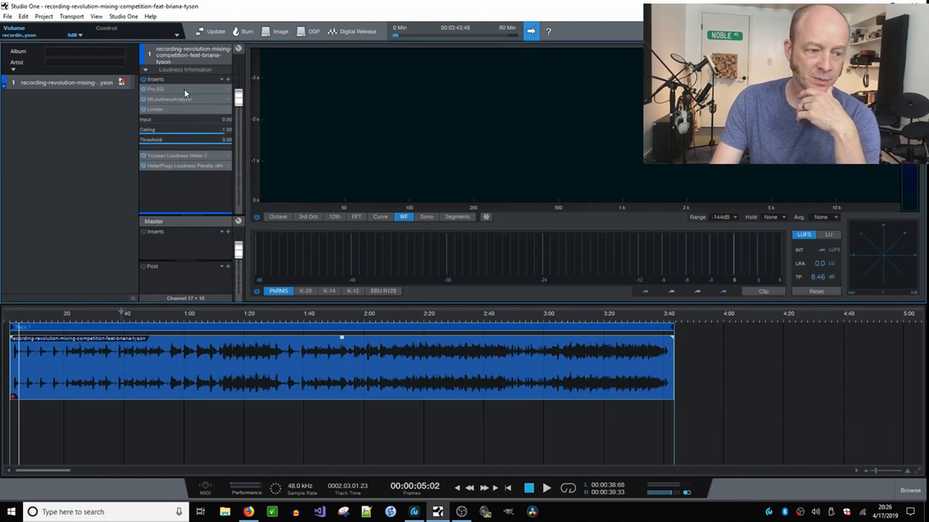
Step: Open the mastering track's Pro EQ for review and collapse the Limiter insert
double_click(184, 89)
left_click(228, 111)
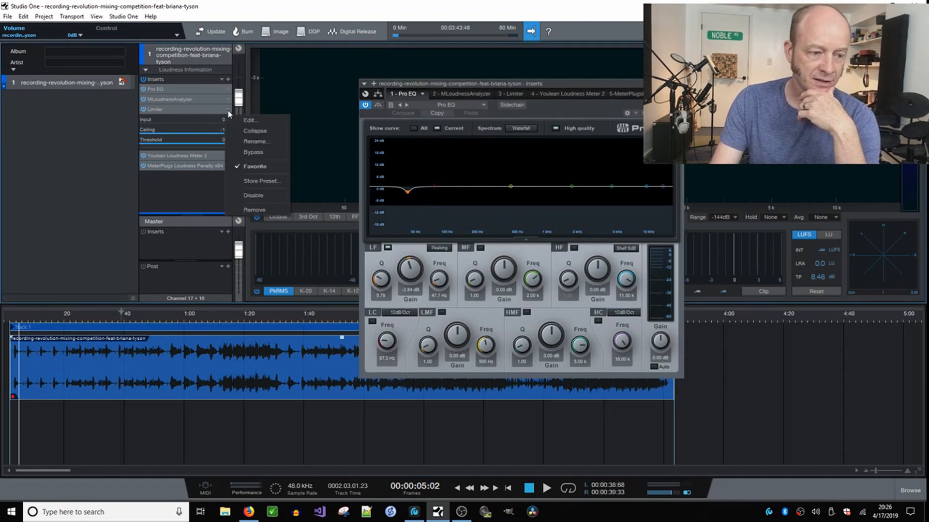
left_click(232, 131)
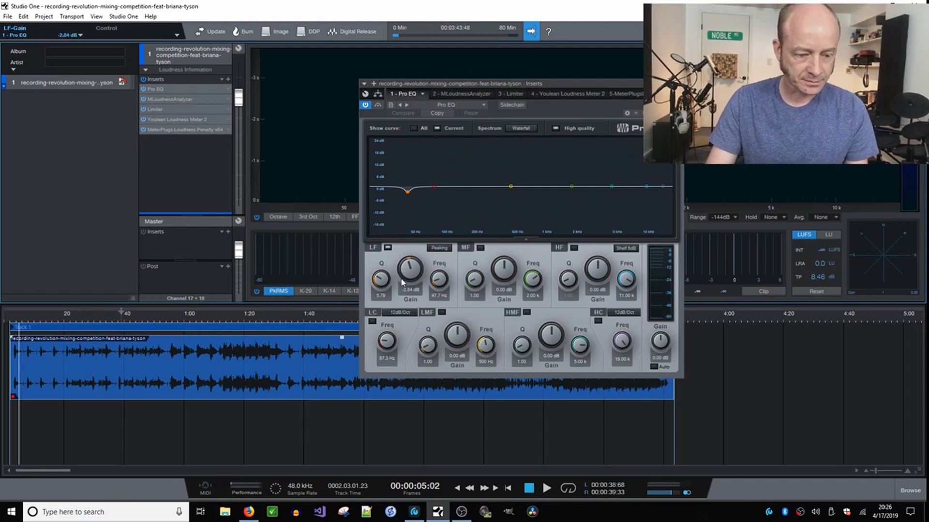
Step: Show the MLoudnessAnalyzer and play the track from just before the 20-second mark to meter its loudness
left_click(455, 94)
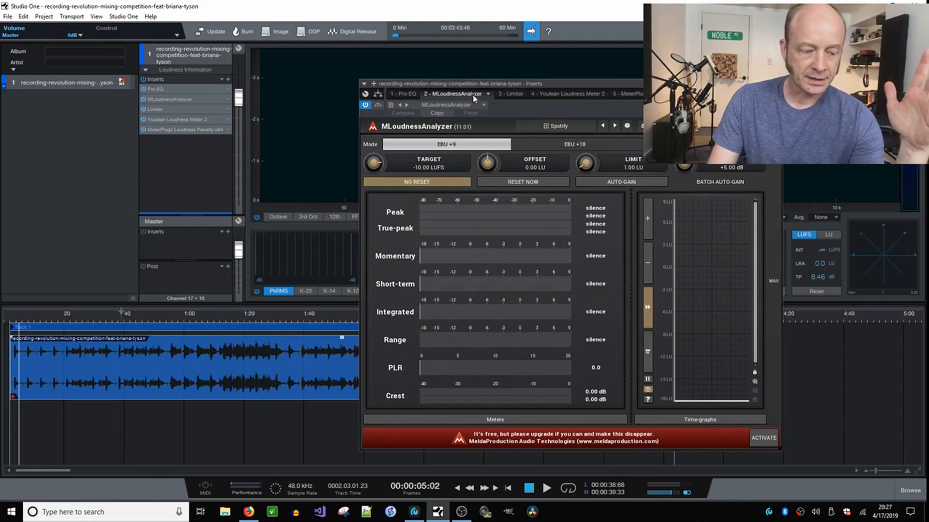
left_click(59, 313)
key("space")
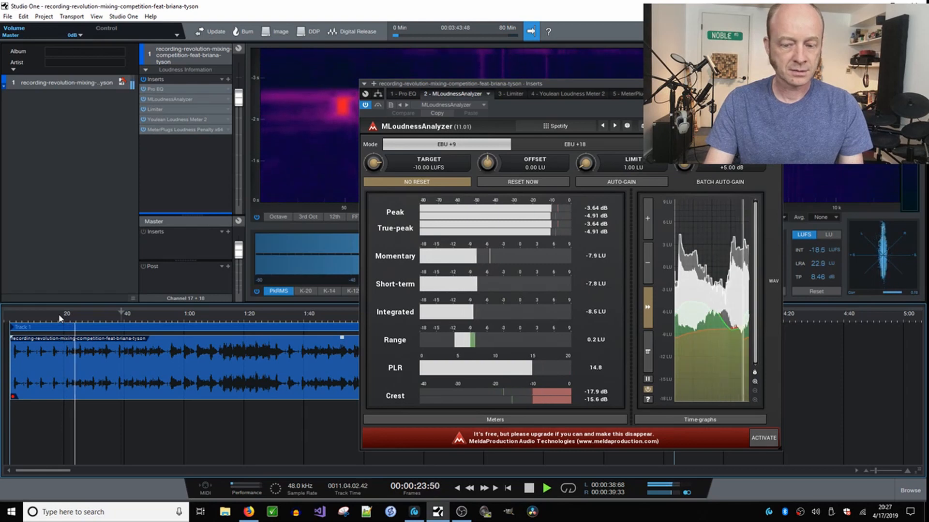
key("space")
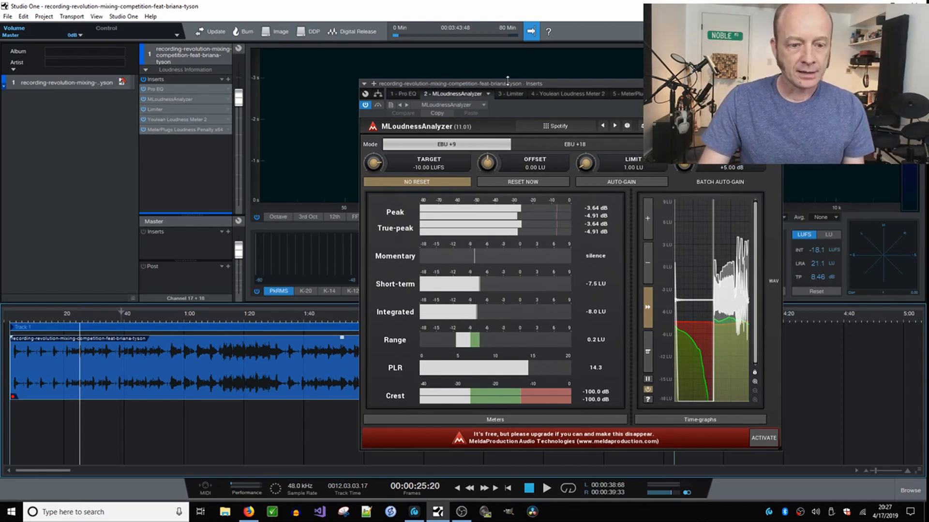
Step: Review the Limiter, Youlean Loudness Meter 2 and MeterPlugs Loudness Penalty plug-ins on the mastering track
left_click(506, 94)
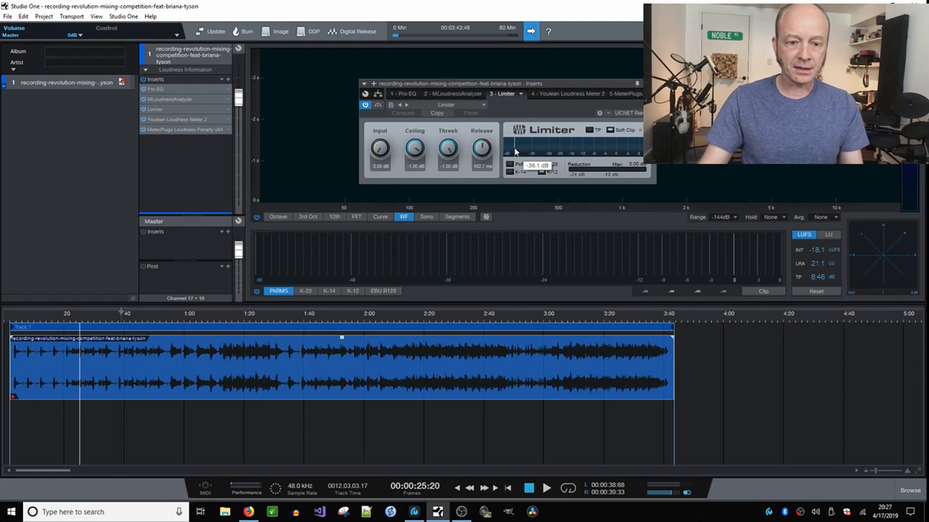
left_click(583, 95)
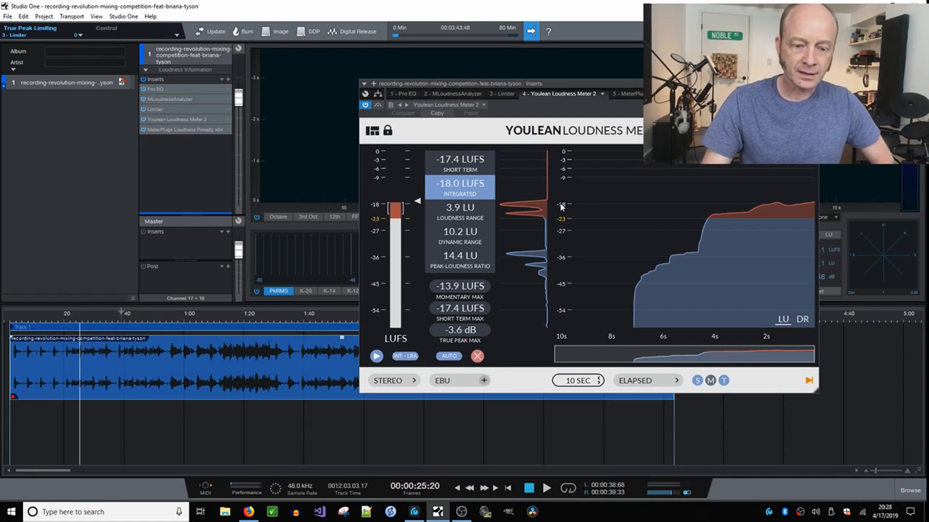
left_click(626, 94)
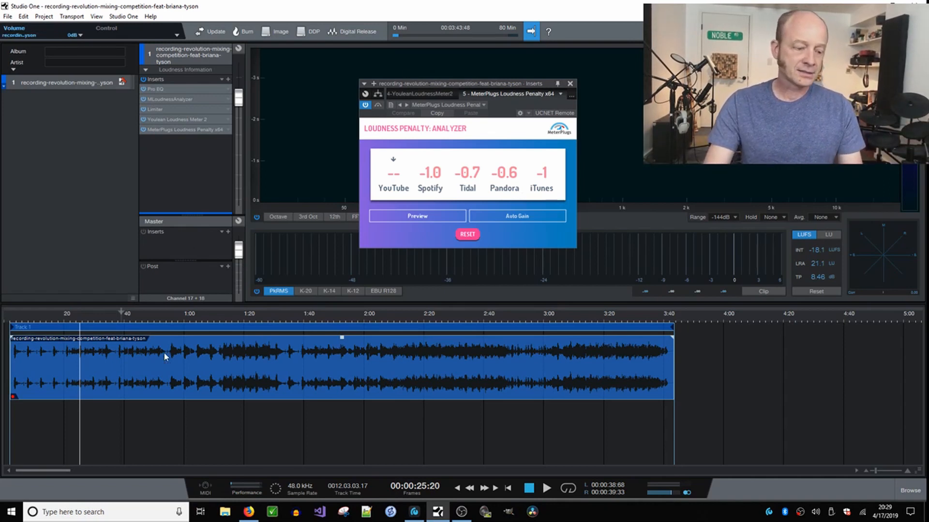
scroll(256, 347, "down", 2)
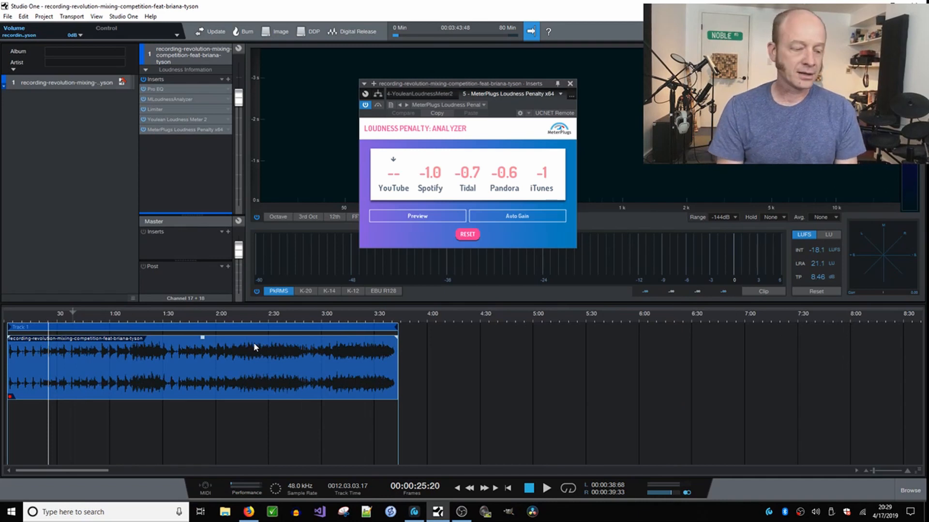